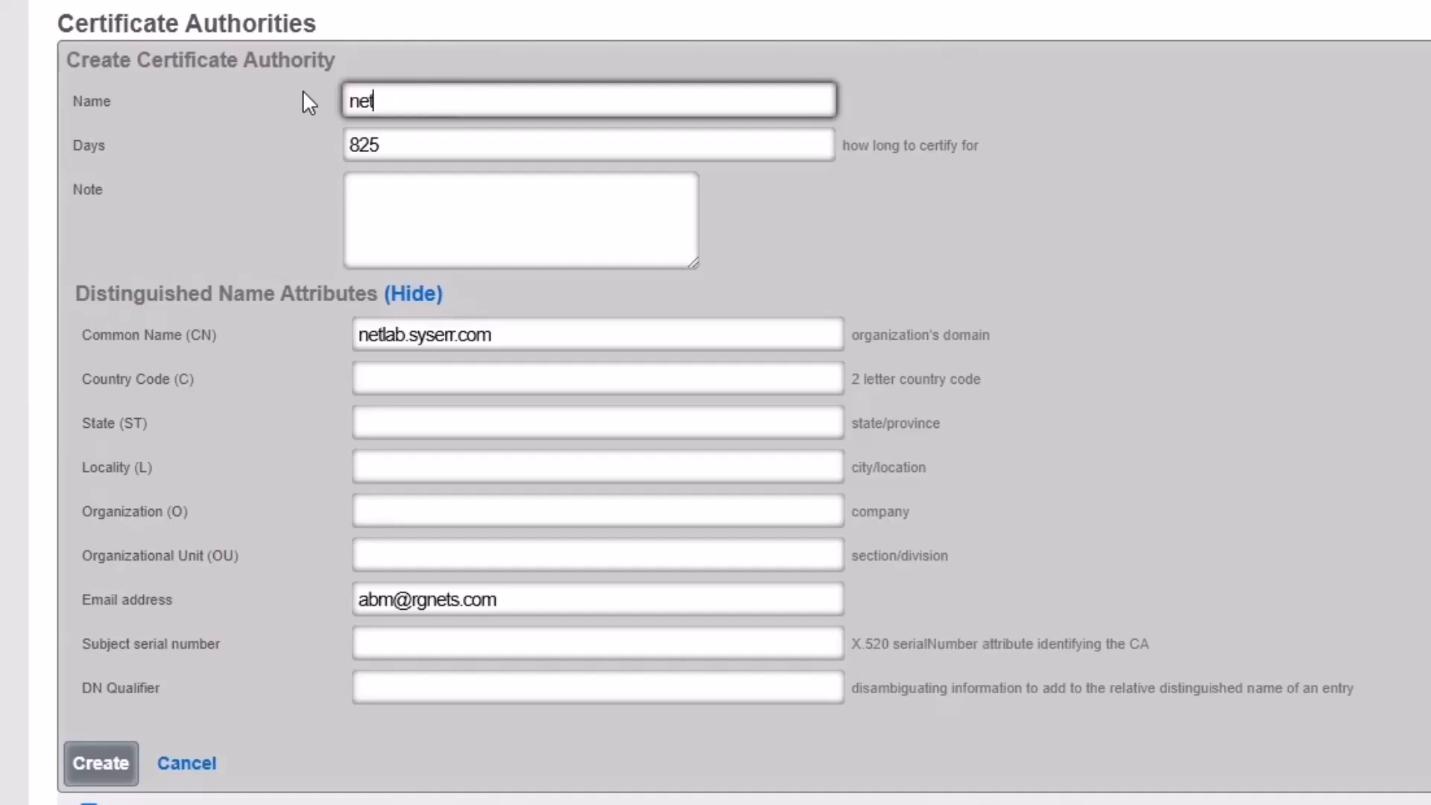
- Name the certificate authority netlab.syserr.com with location US, Kentucky, Louisville, and select the email field
type(".syserr.com")
left_click(444, 374)
type("US")
key("Tab")
type("Kentucky")
key("Tab")
type("Louisville")
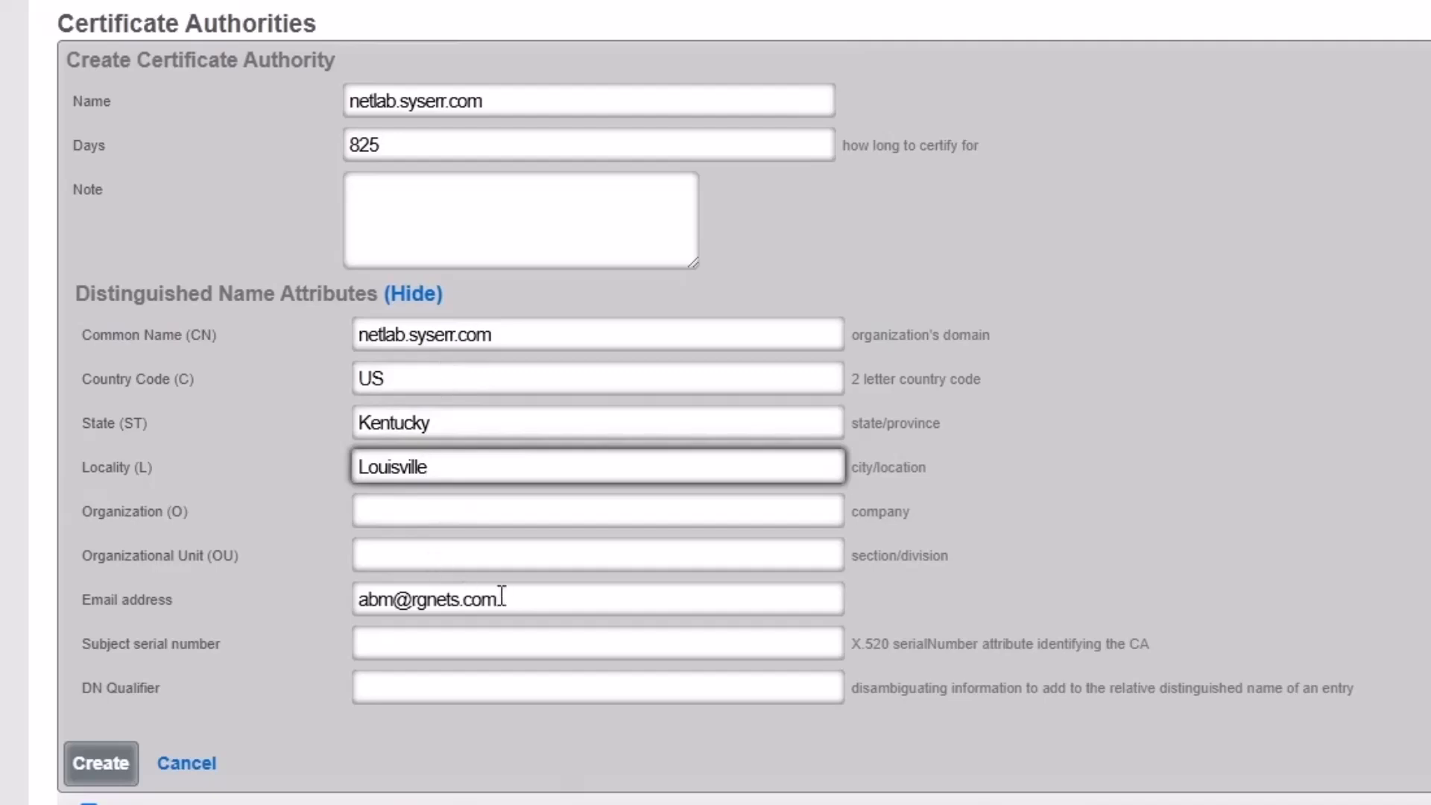
left_click_drag(501, 596, 347, 592)
left_click(349, 595)
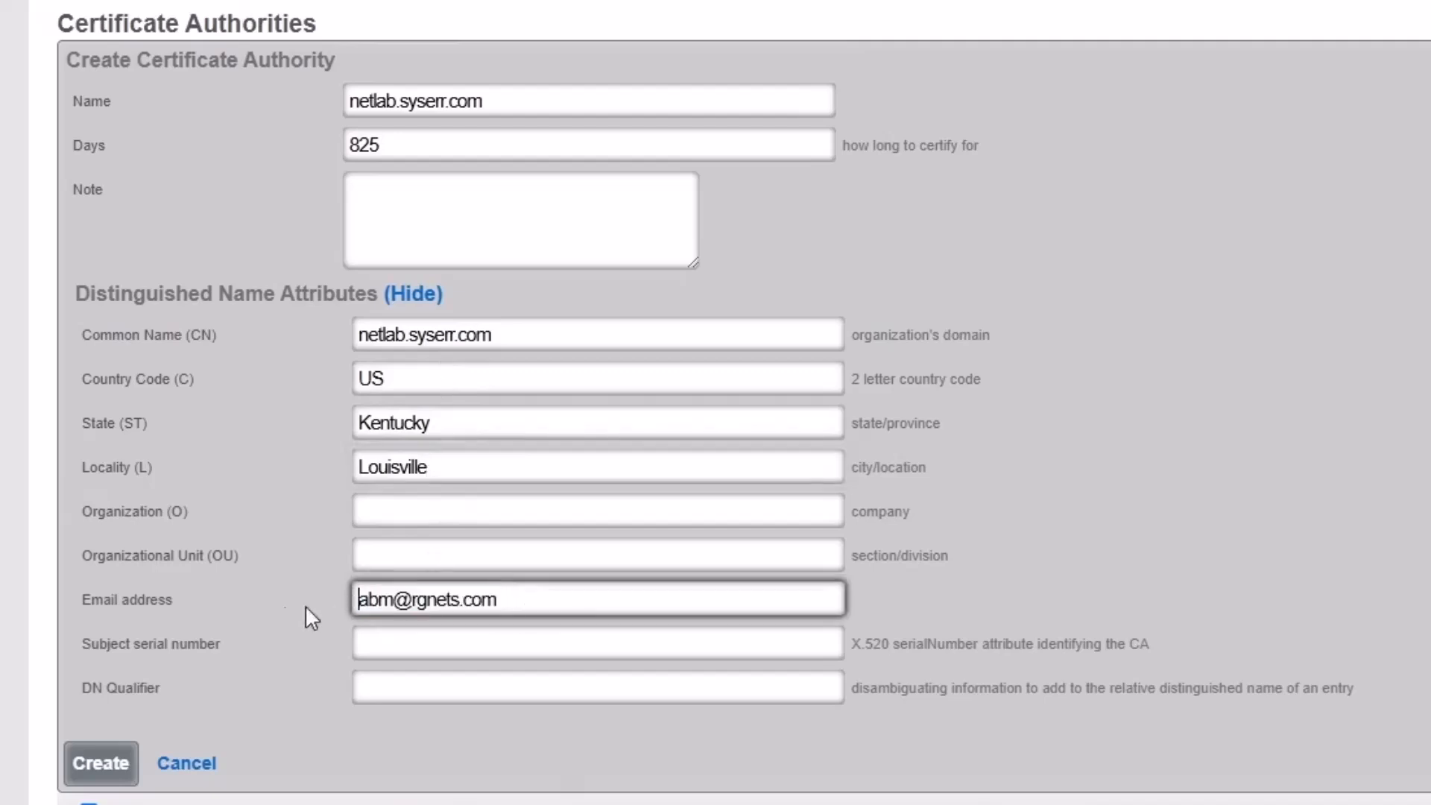
- Save the netlab.syserr.com certificate authority
left_click(90, 769)
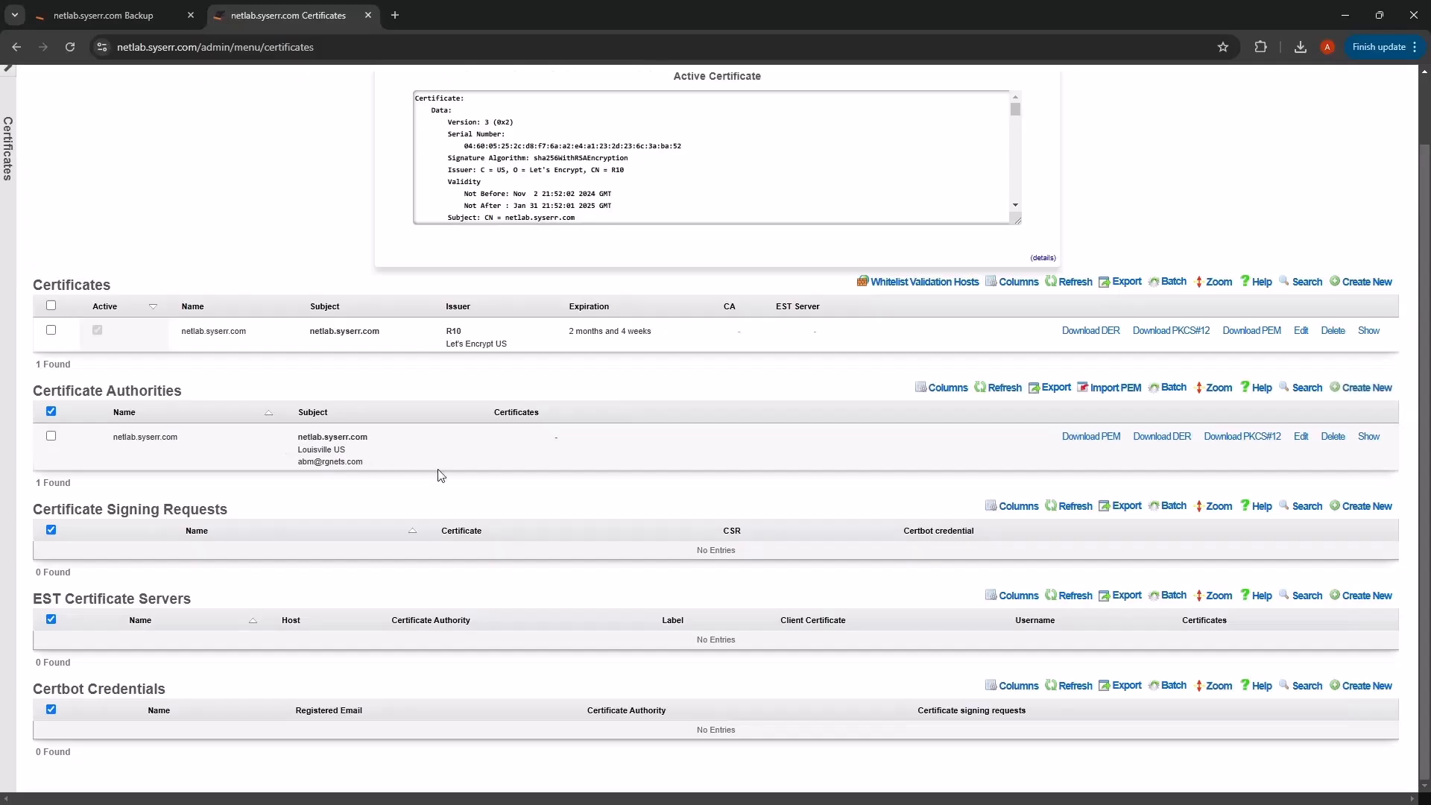
scroll(440, 475, "up", 2)
mouse_move(454, 108)
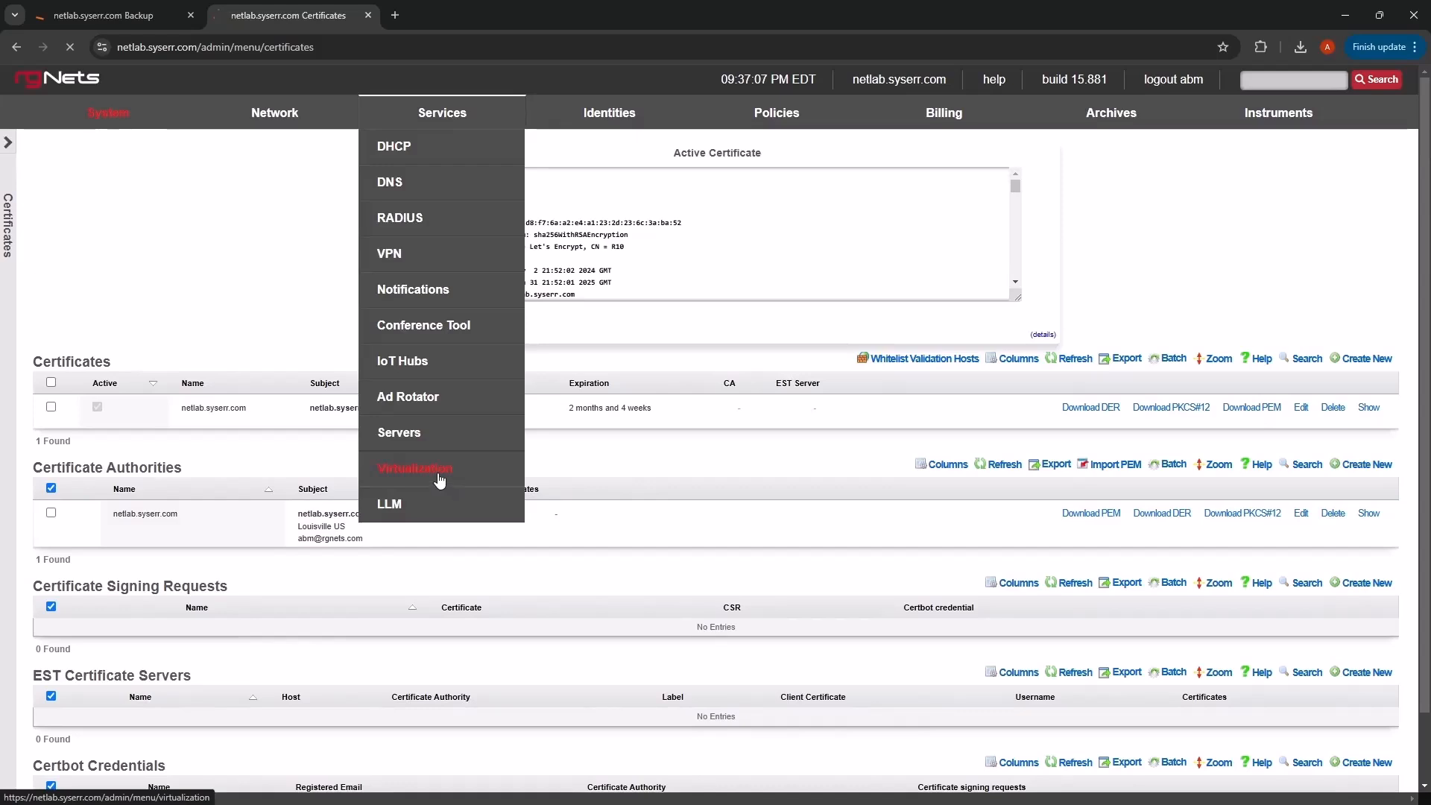
left_click(440, 479)
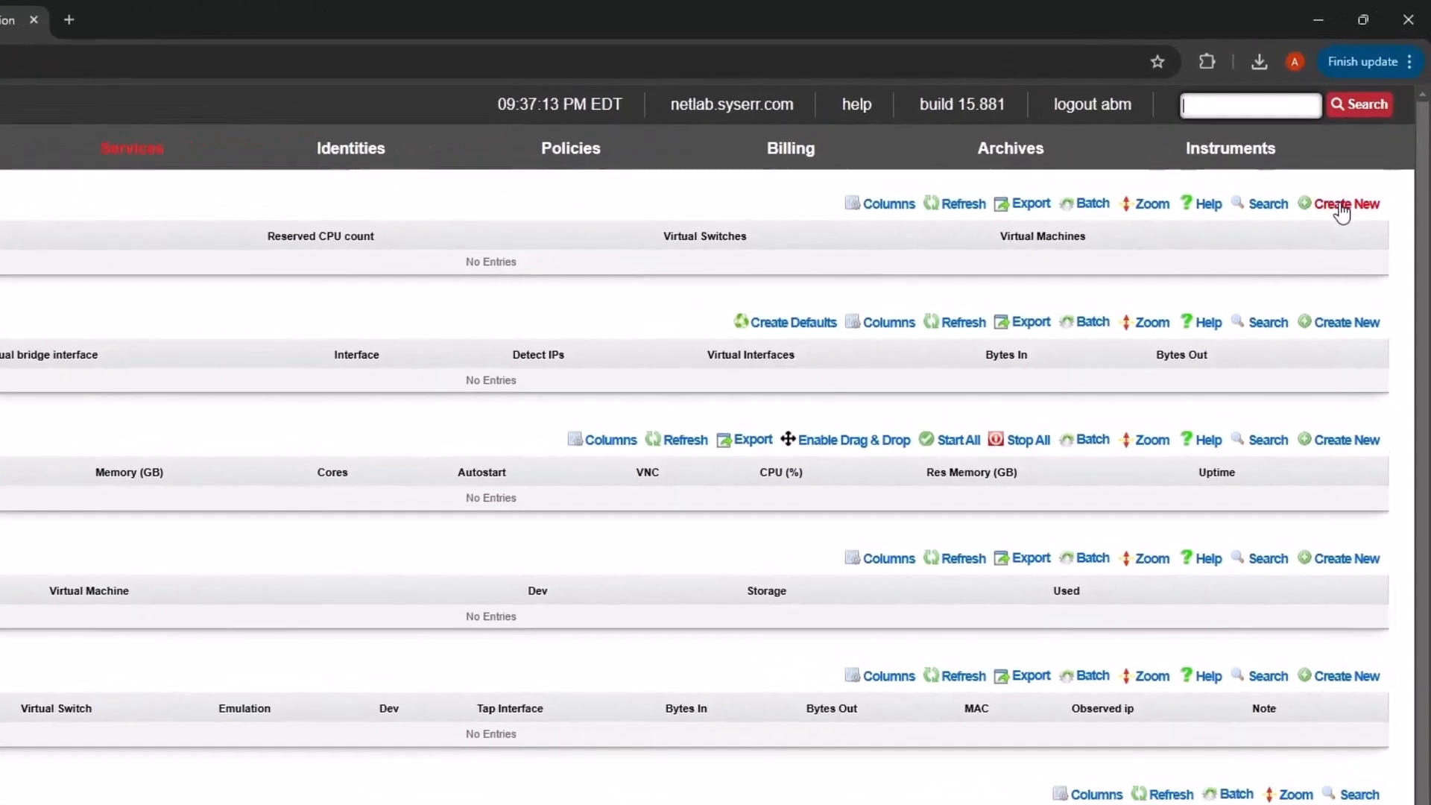
- Add virtualization host netlab.syserr.com, keeping the default autostart delay and virtual switches
left_click(1366, 155)
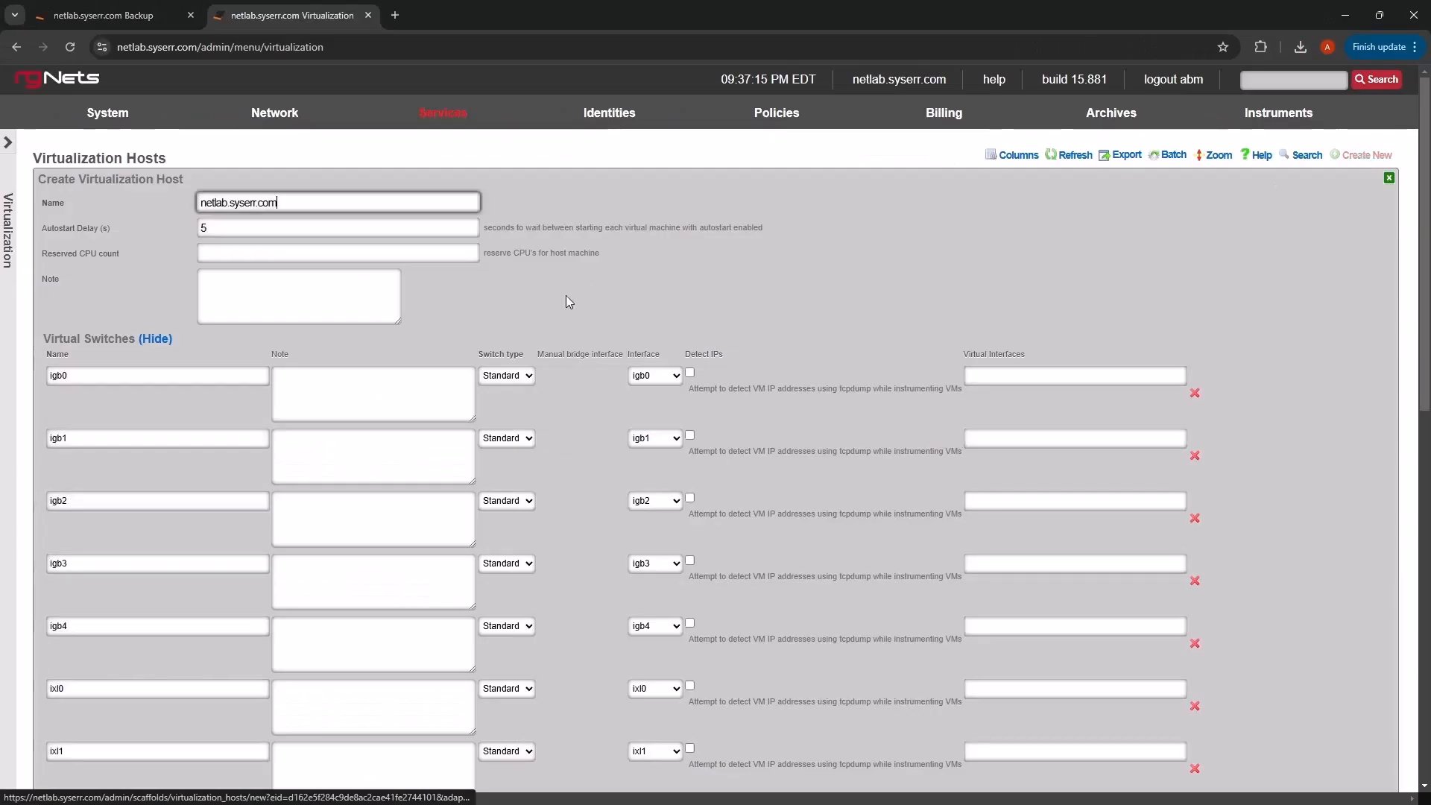
scroll(541, 306, "down", 3)
scroll(541, 308, "down", 3)
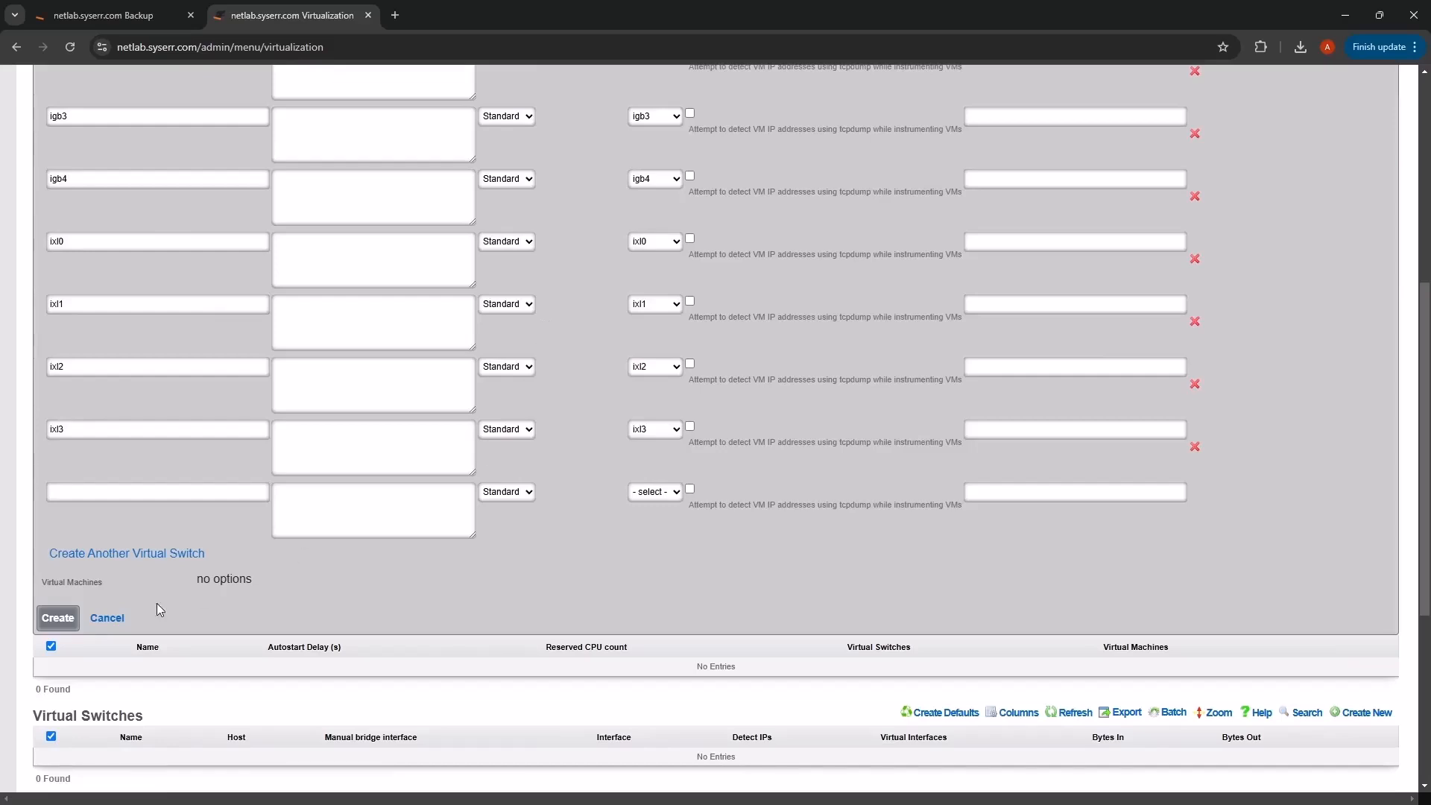
left_click(57, 618)
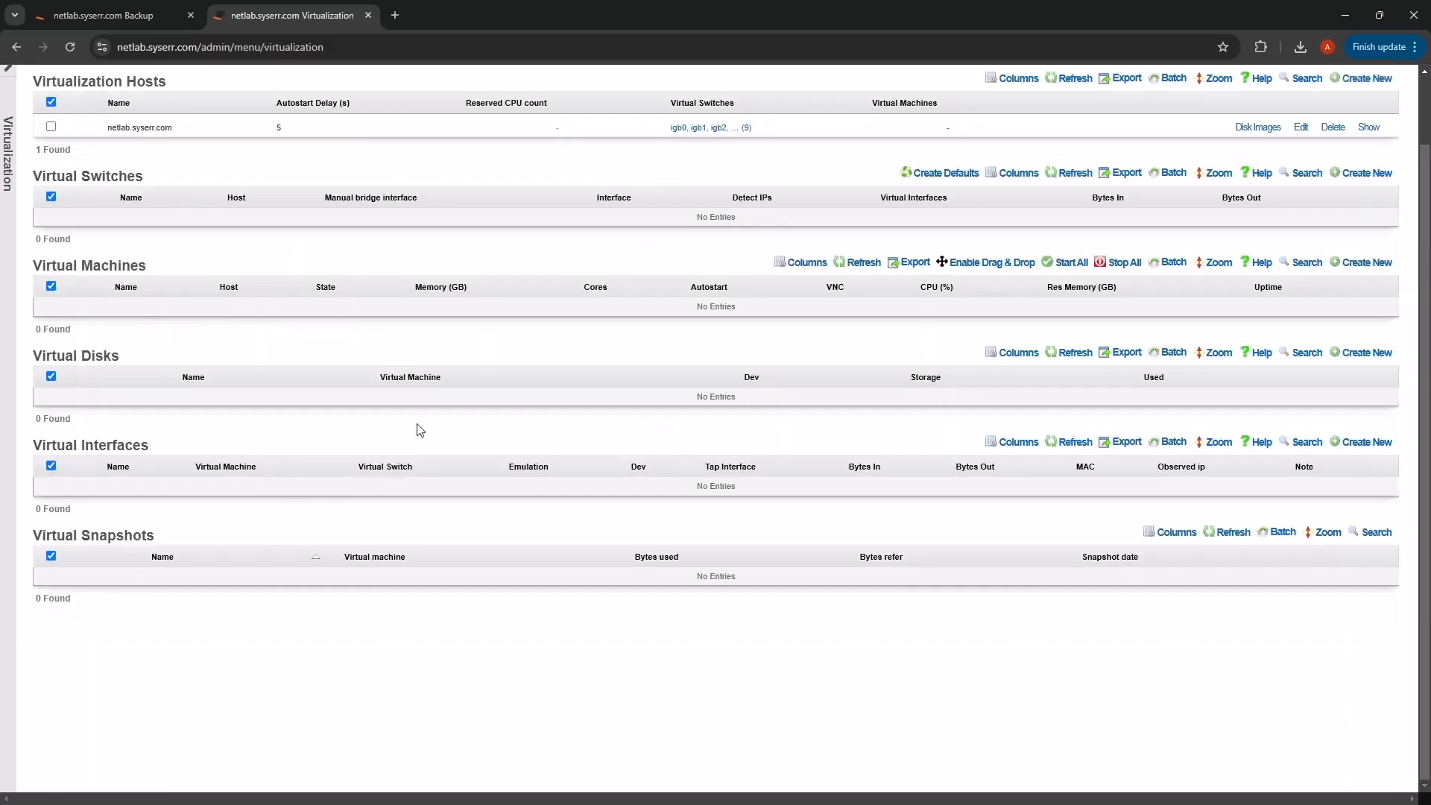
scroll(422, 365, "up", 1)
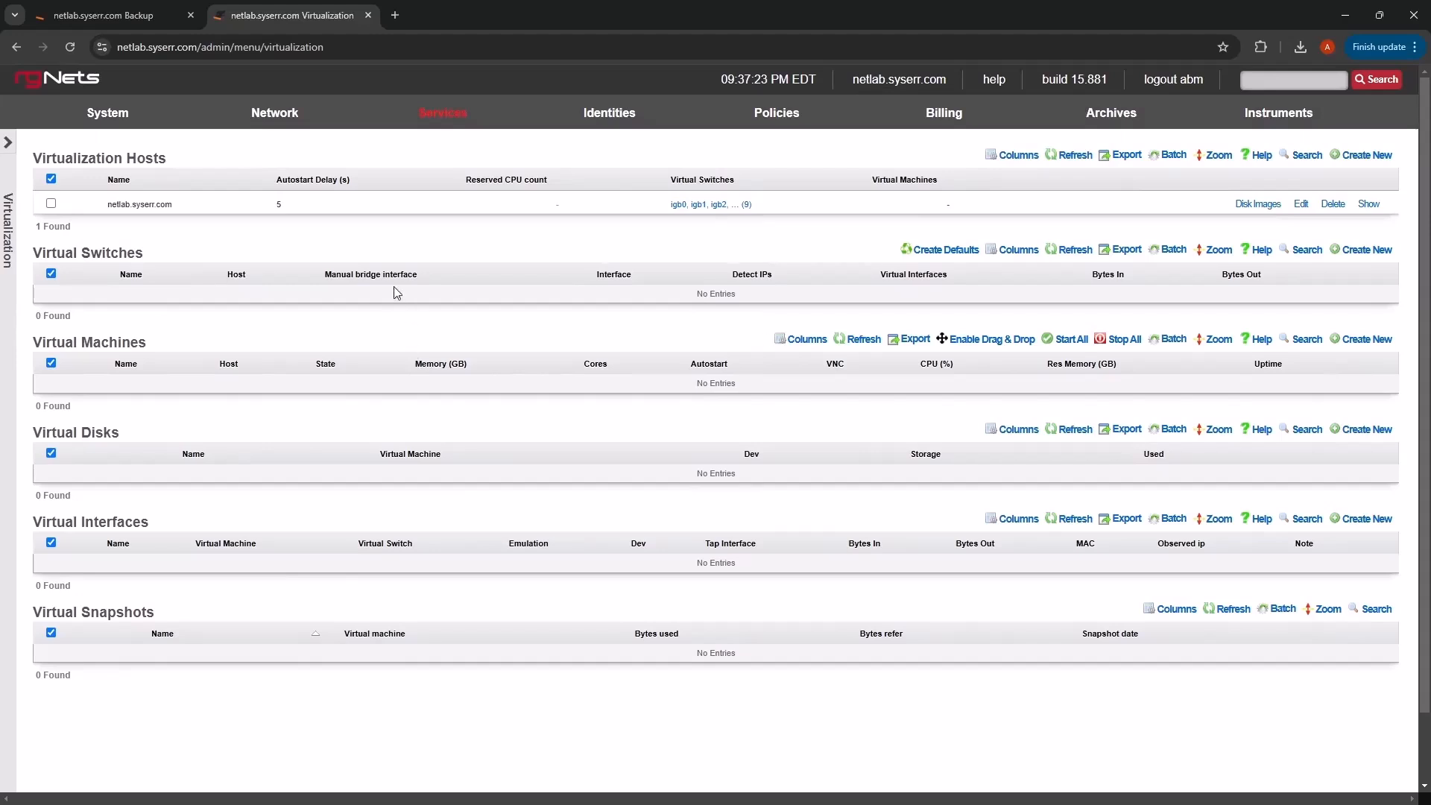
- Test the Example 06 Download Rxg Openwifi Image template for Success, then apply it
mouse_move(110, 118)
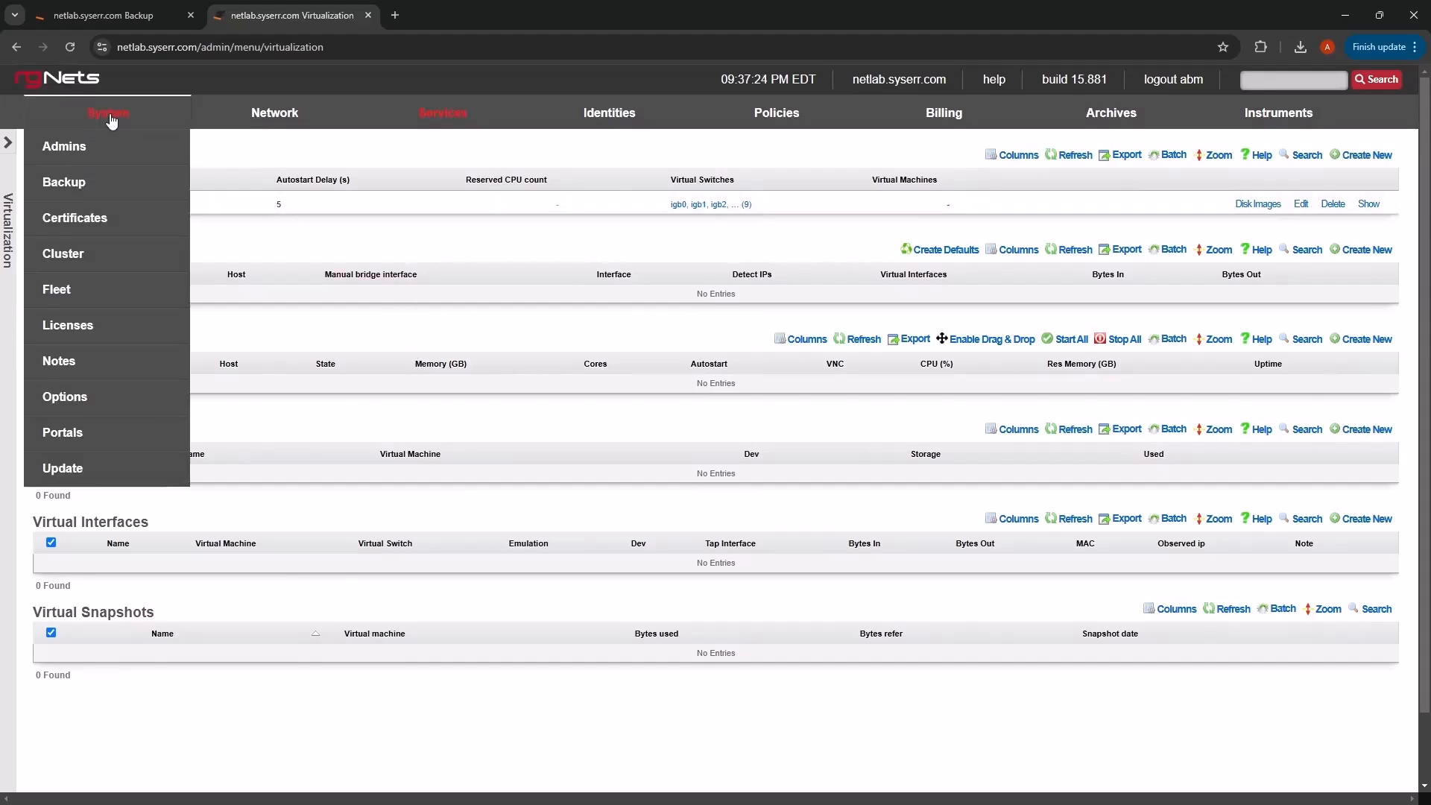
left_click(79, 192)
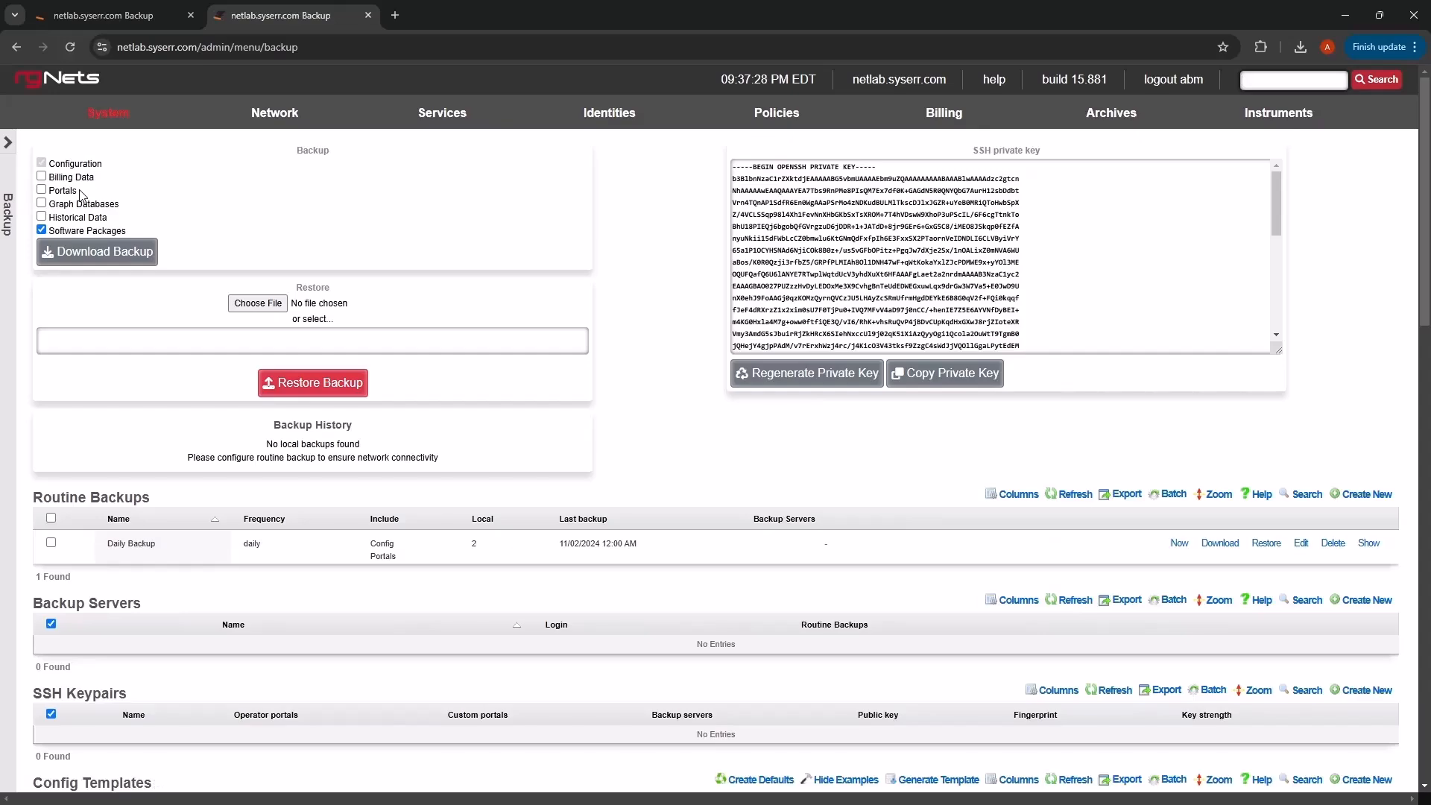
scroll(464, 389, "down", 6)
scroll(463, 389, "down", 15)
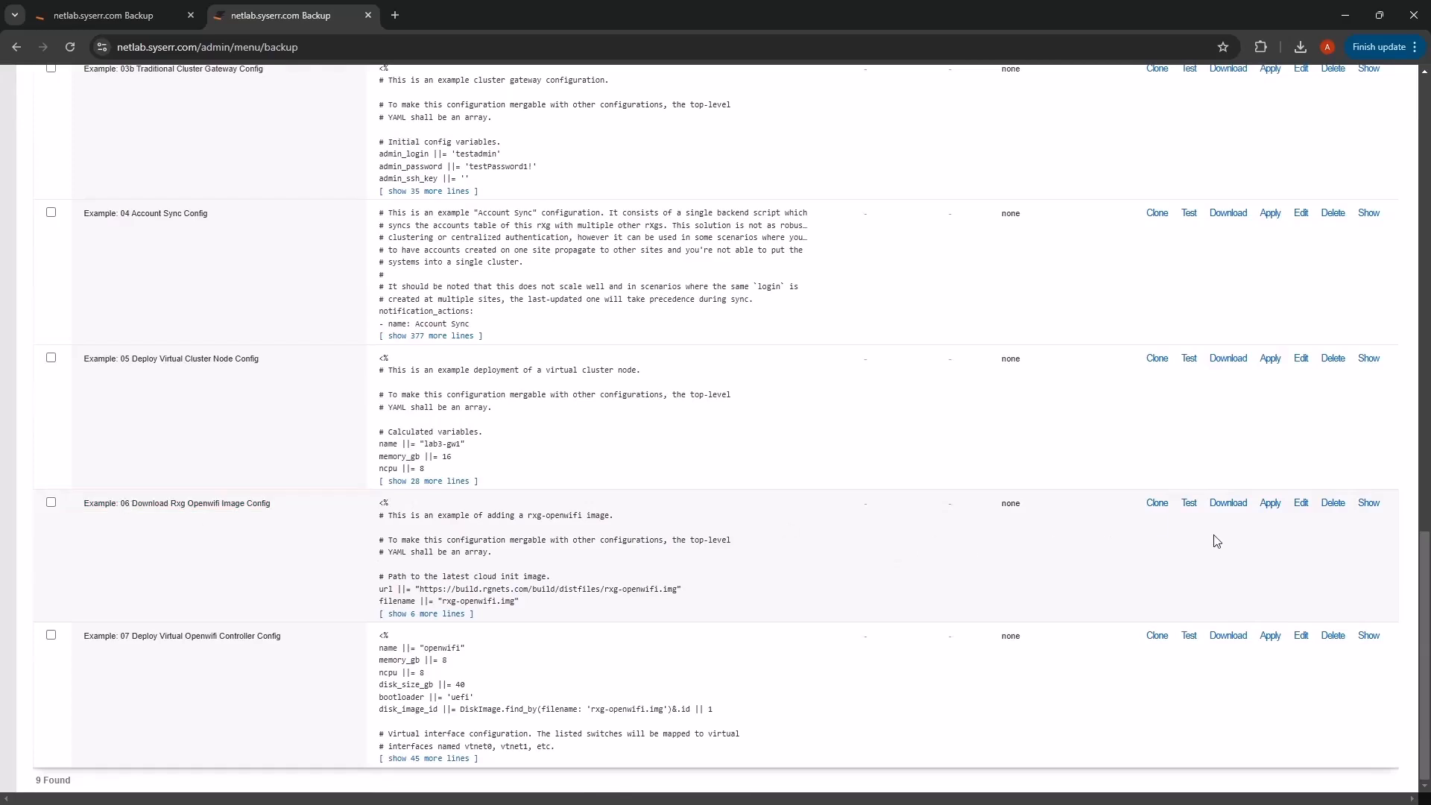
left_click(1188, 505)
double_click(937, 534)
left_click(1270, 522)
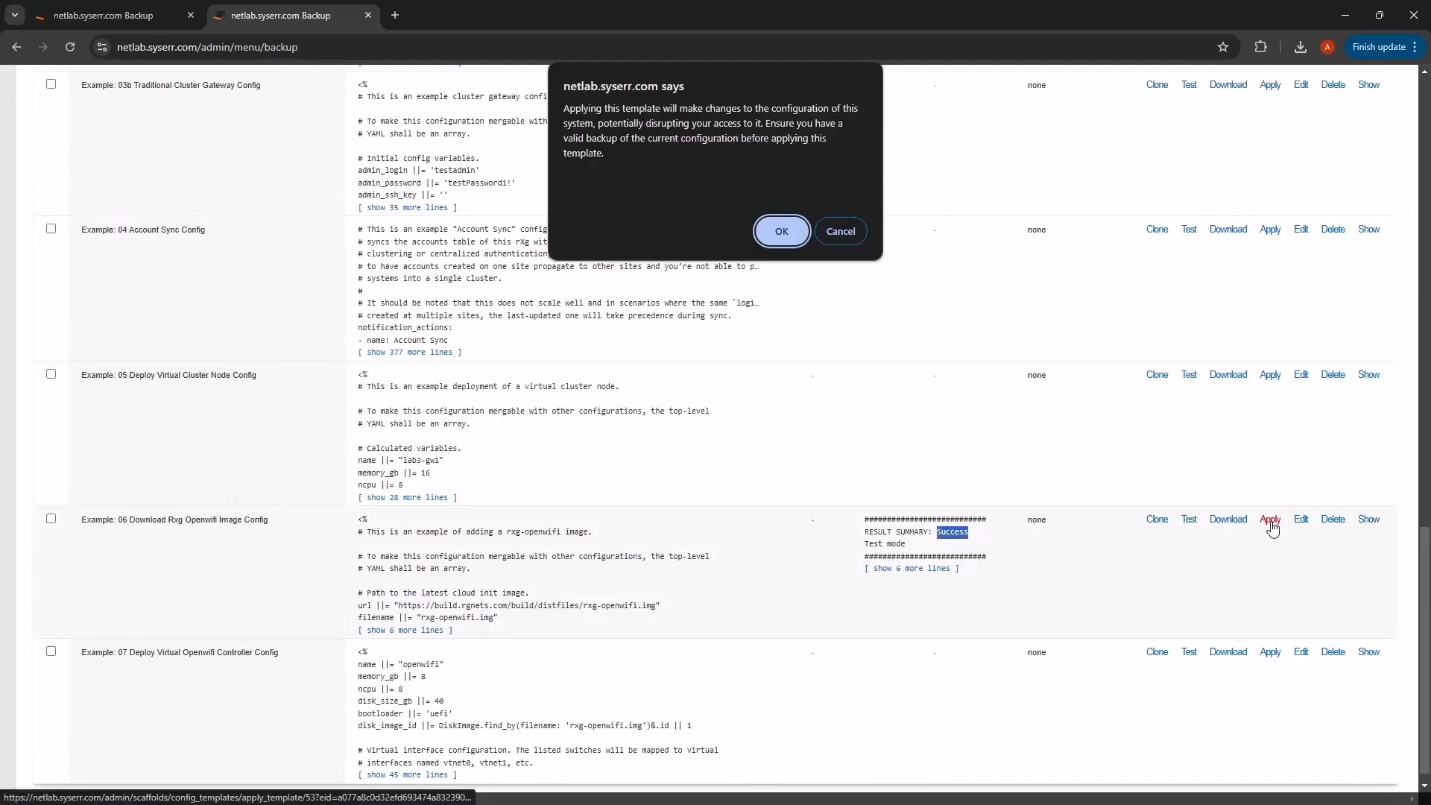
left_click(781, 231)
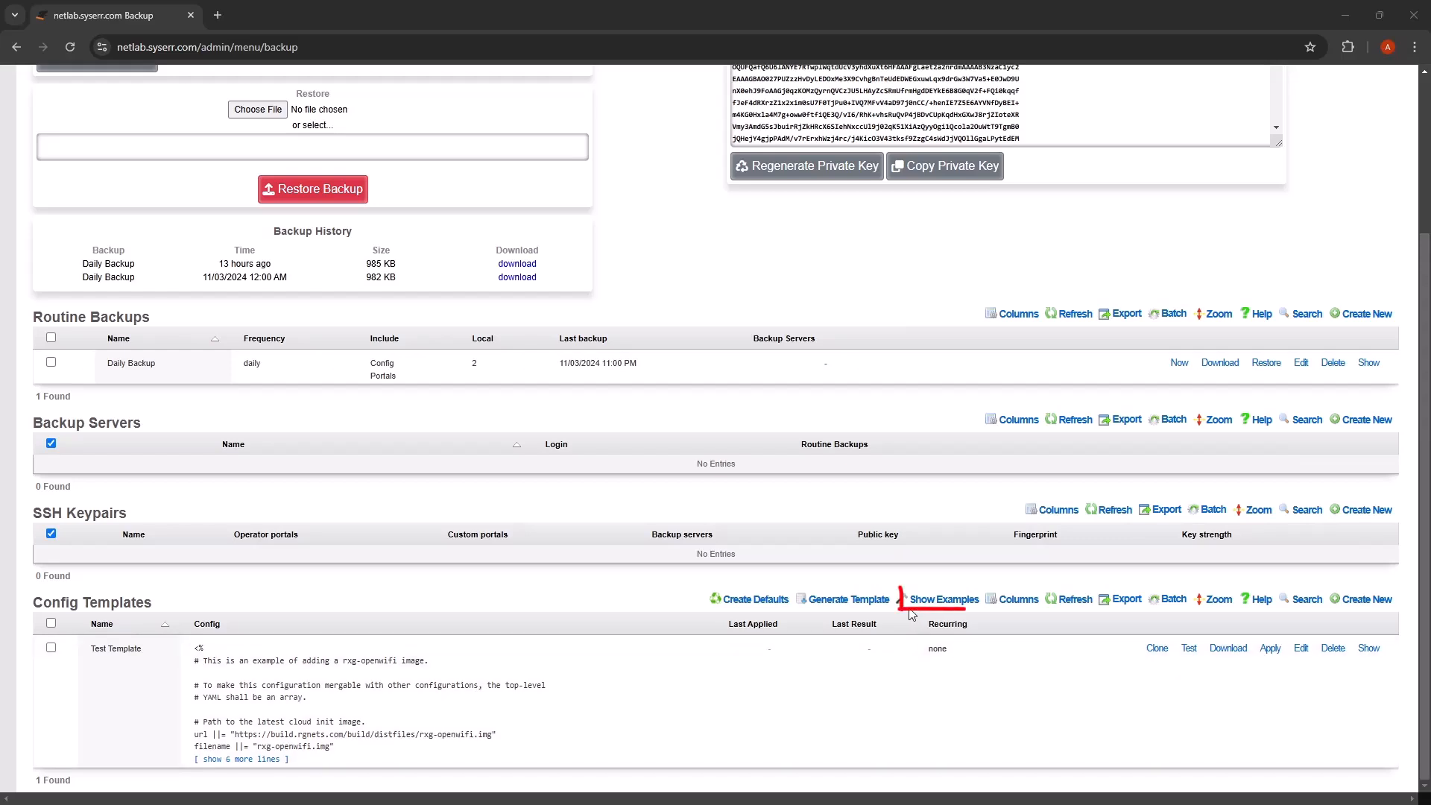
- Show the example config templates and review 01 Initial Config through 07
left_click(969, 604)
scroll(969, 604, "down", 12)
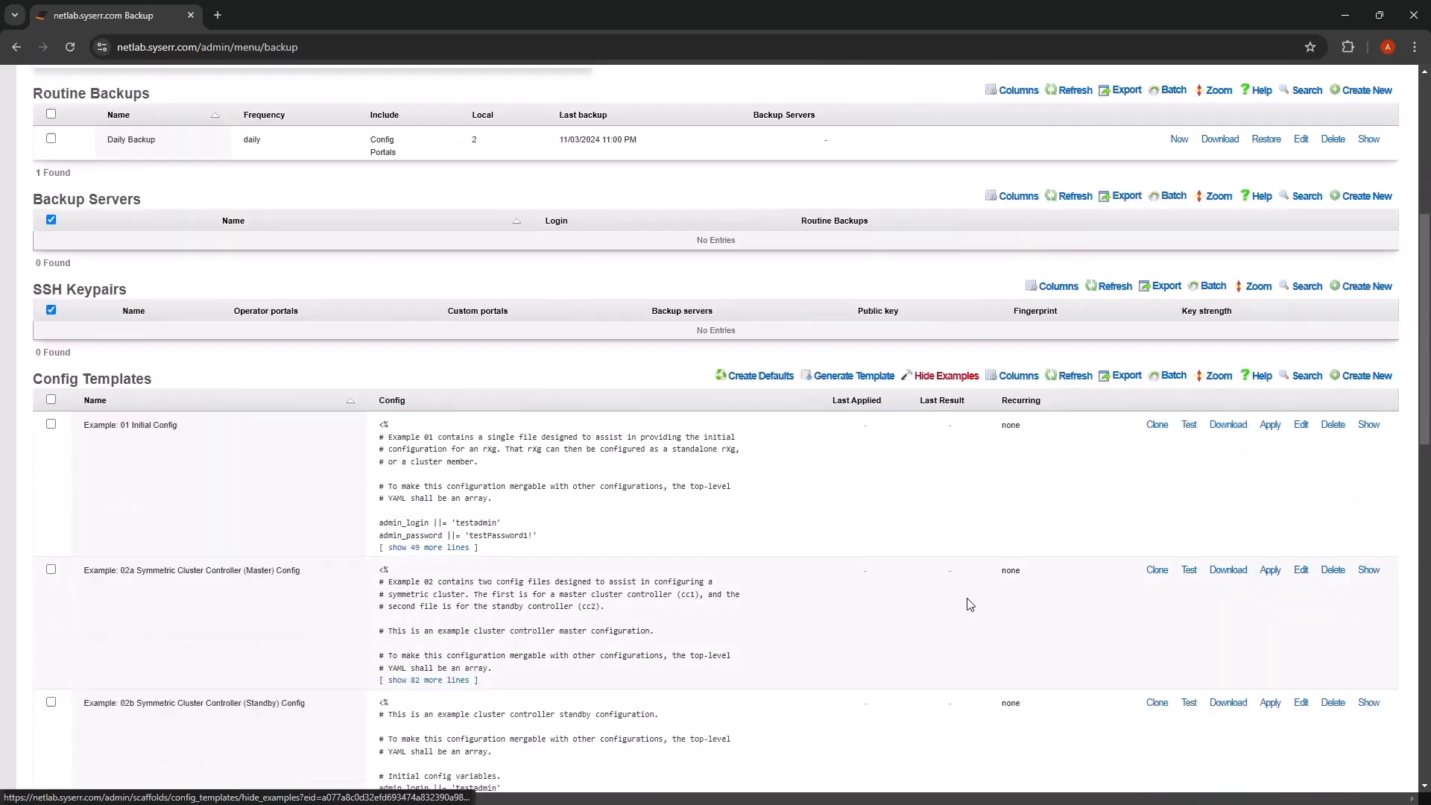
scroll(970, 604, "down", 3)
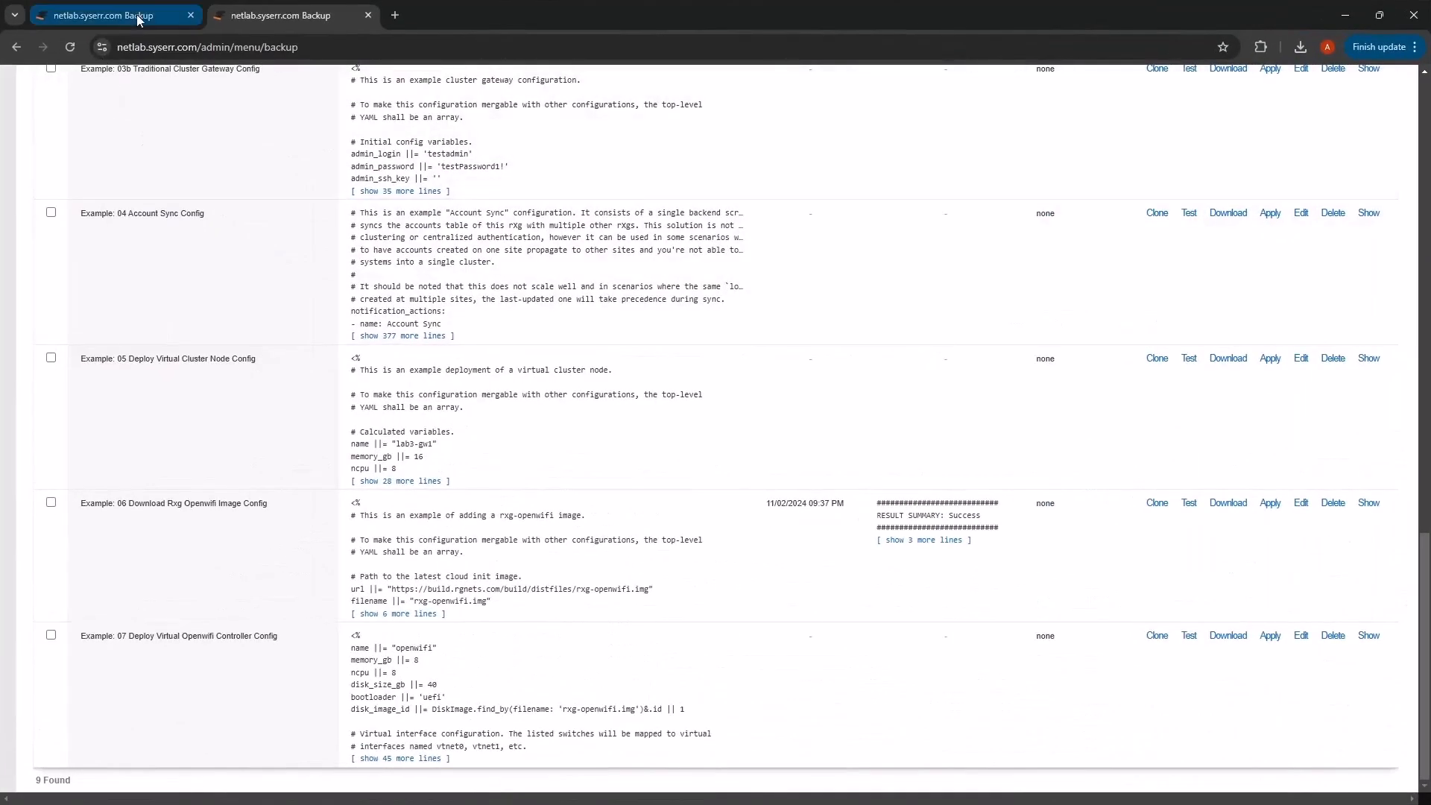
scroll(400, 169, "up", 15)
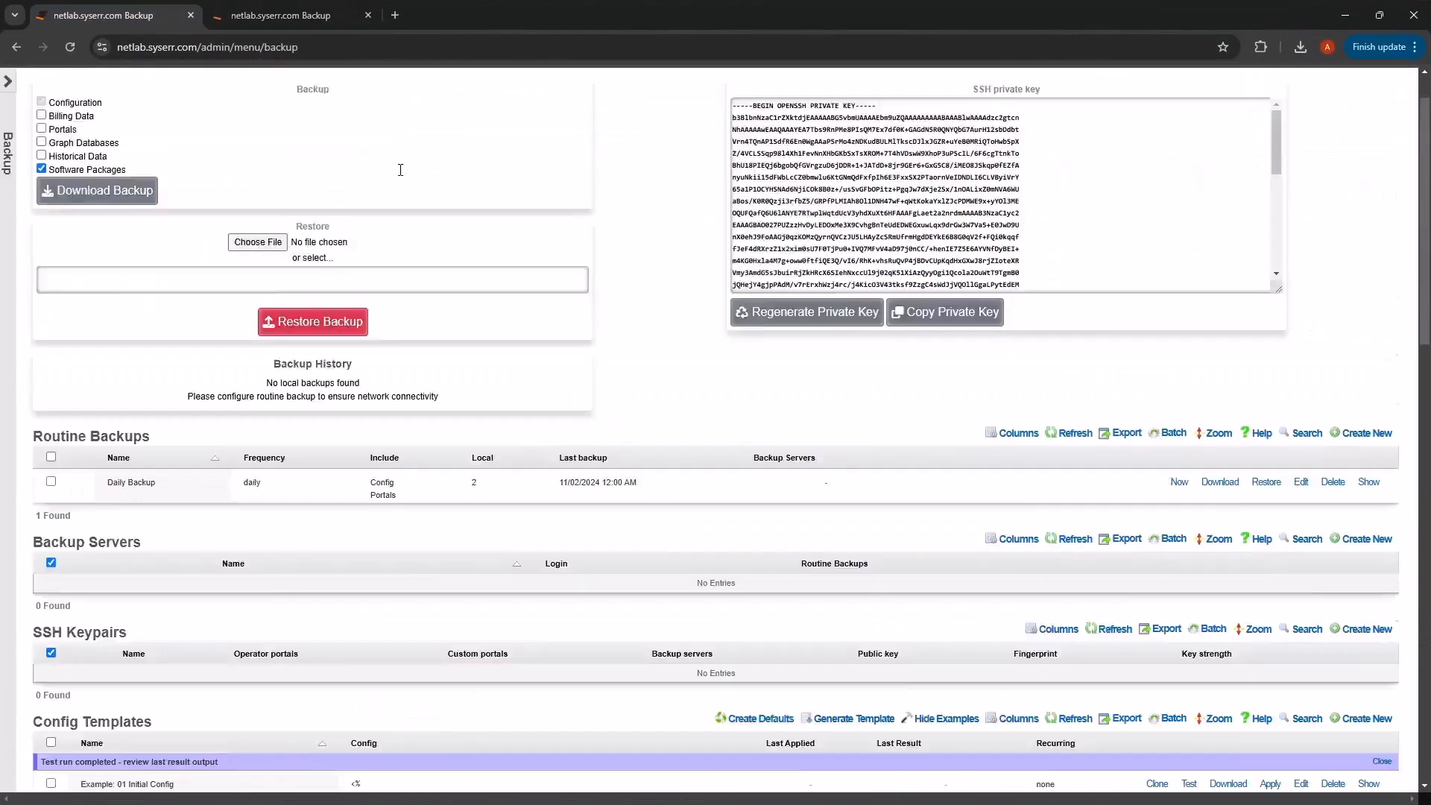
- Check that rxg-openwifi.img shows Pending on host netlab.syserr.com, then return to the Backup tab
mouse_move(426, 112)
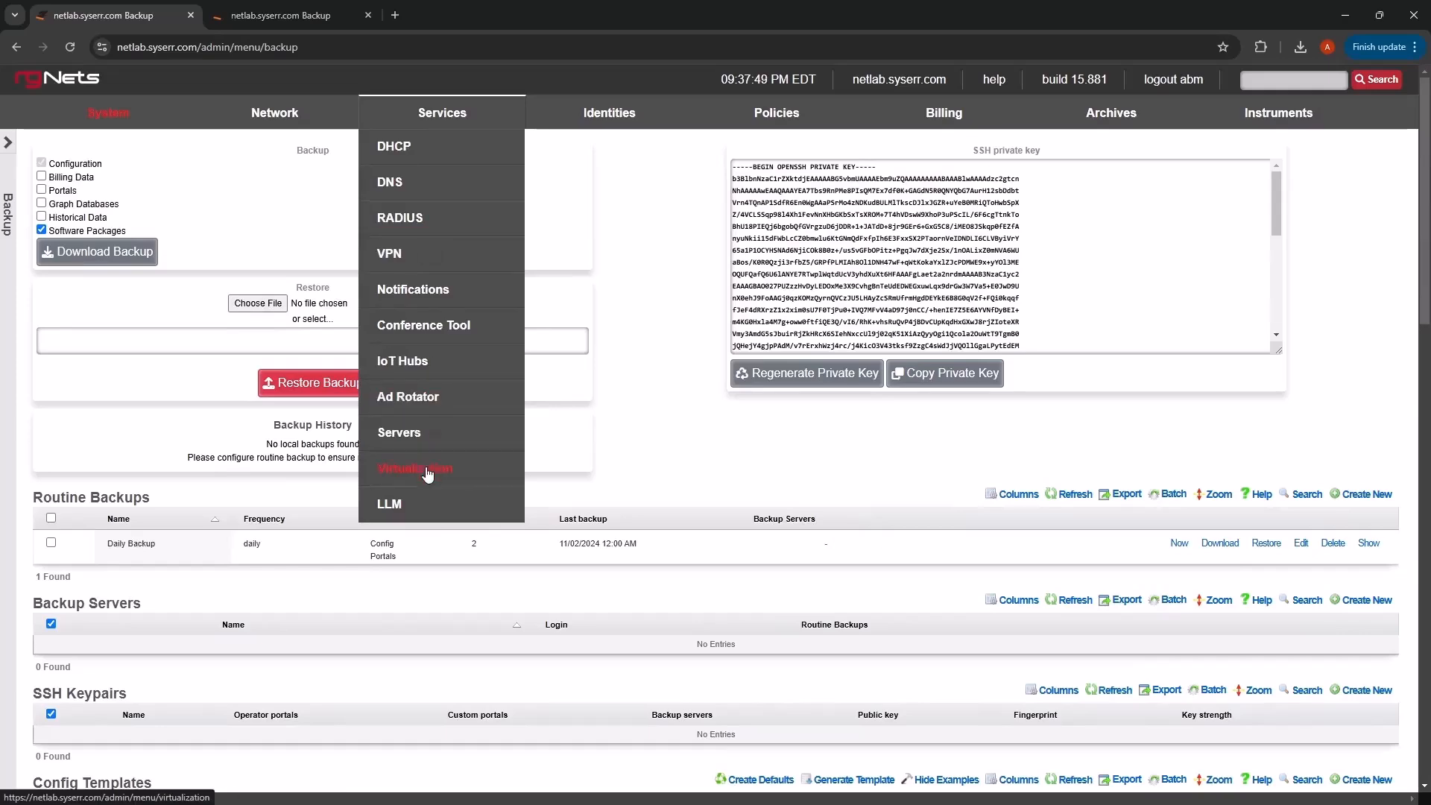
left_click(452, 477)
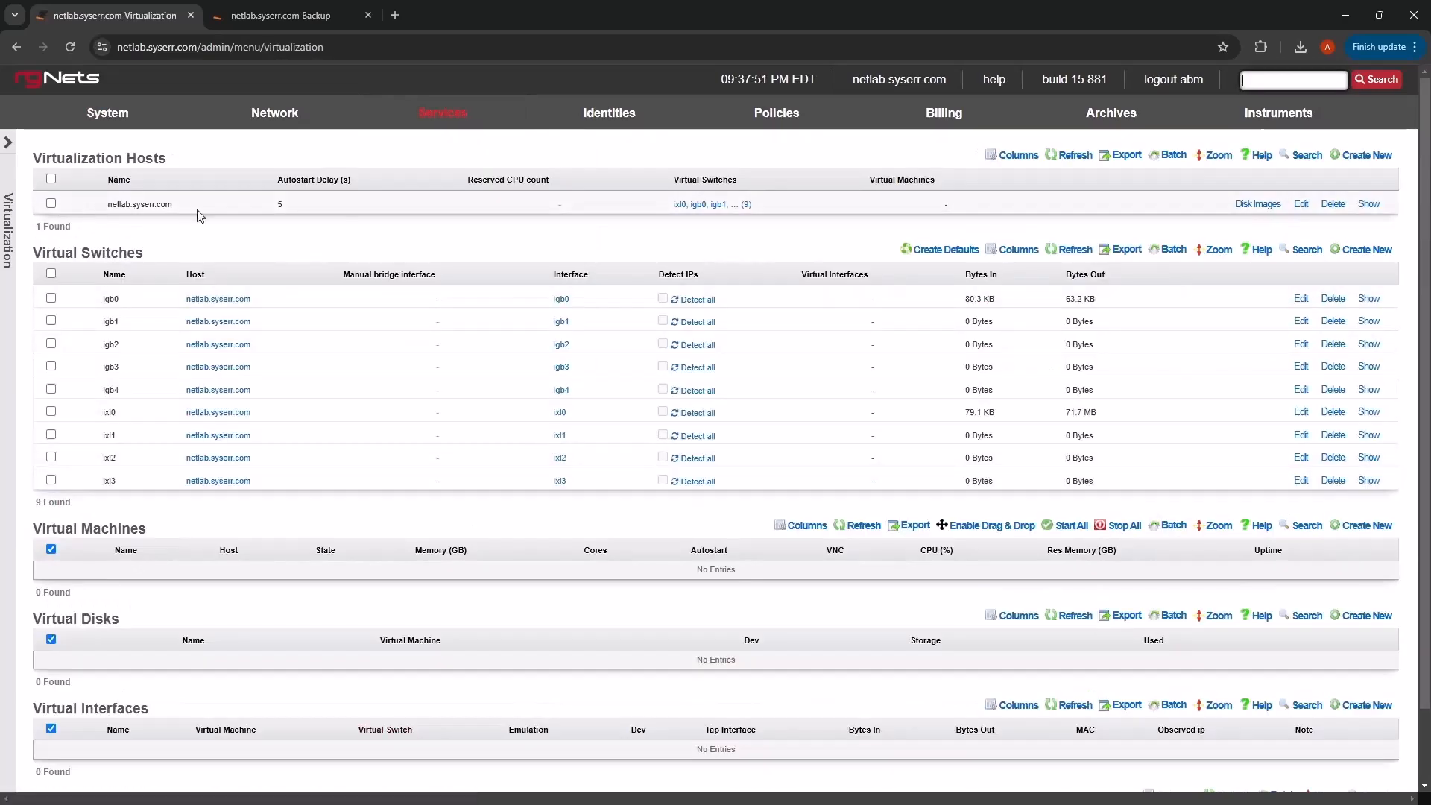
left_click(1258, 204)
mouse_move(1162, 223)
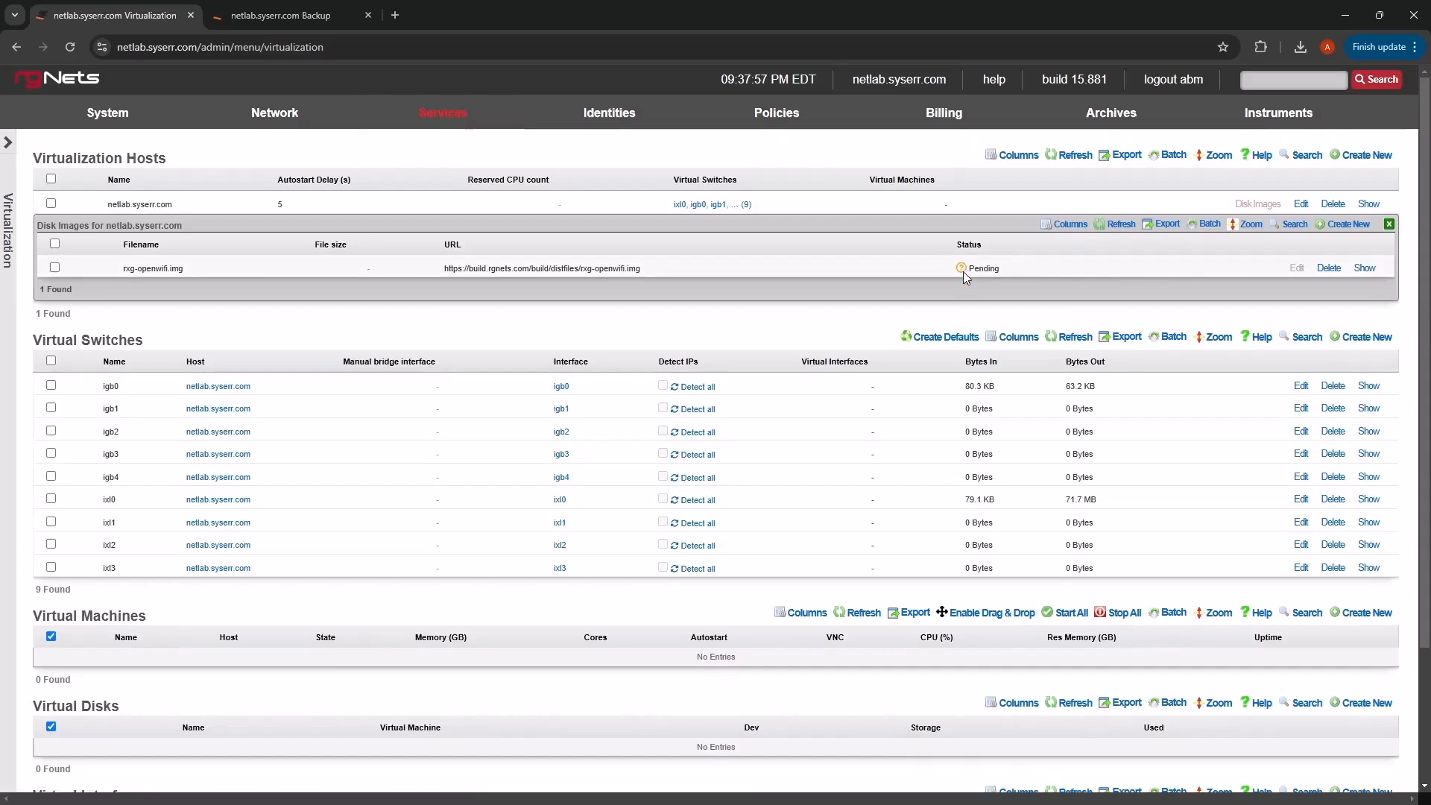
left_click(297, 21)
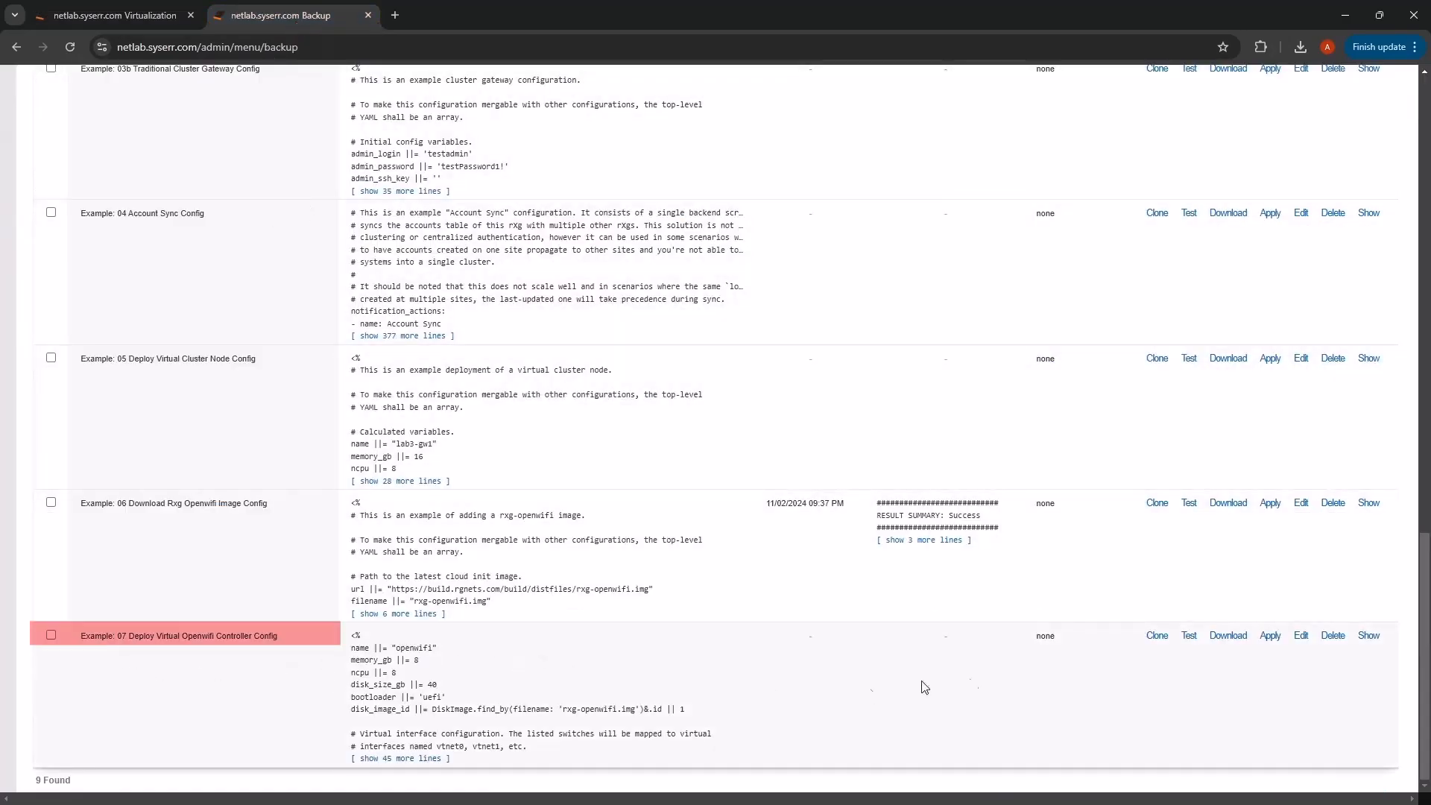
- Edit the Example 07 template, removing igb1 and igb2 so mapped_switches holds only igb0
left_click(1301, 635)
scroll(222, 610, "down", 10)
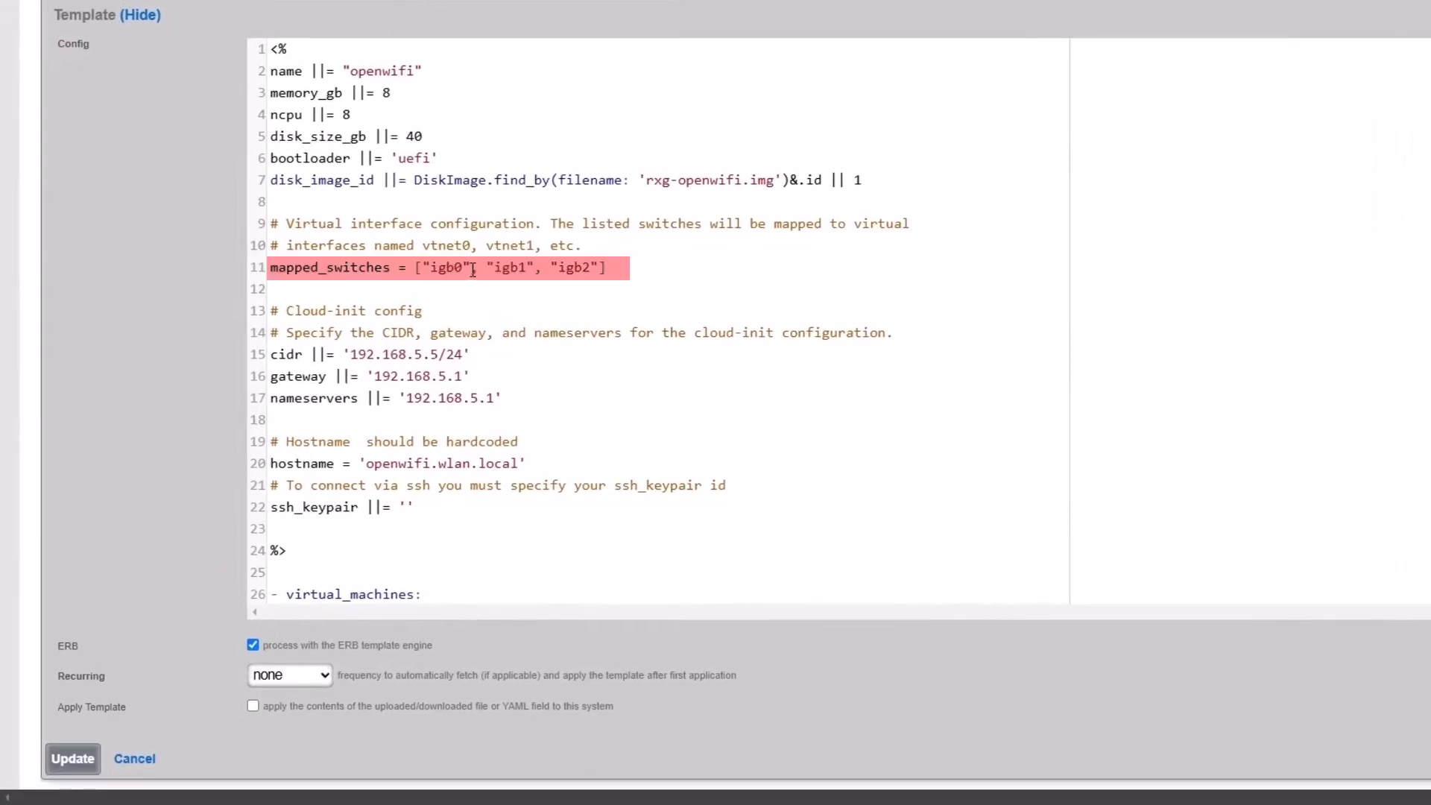
left_click_drag(474, 270, 600, 268)
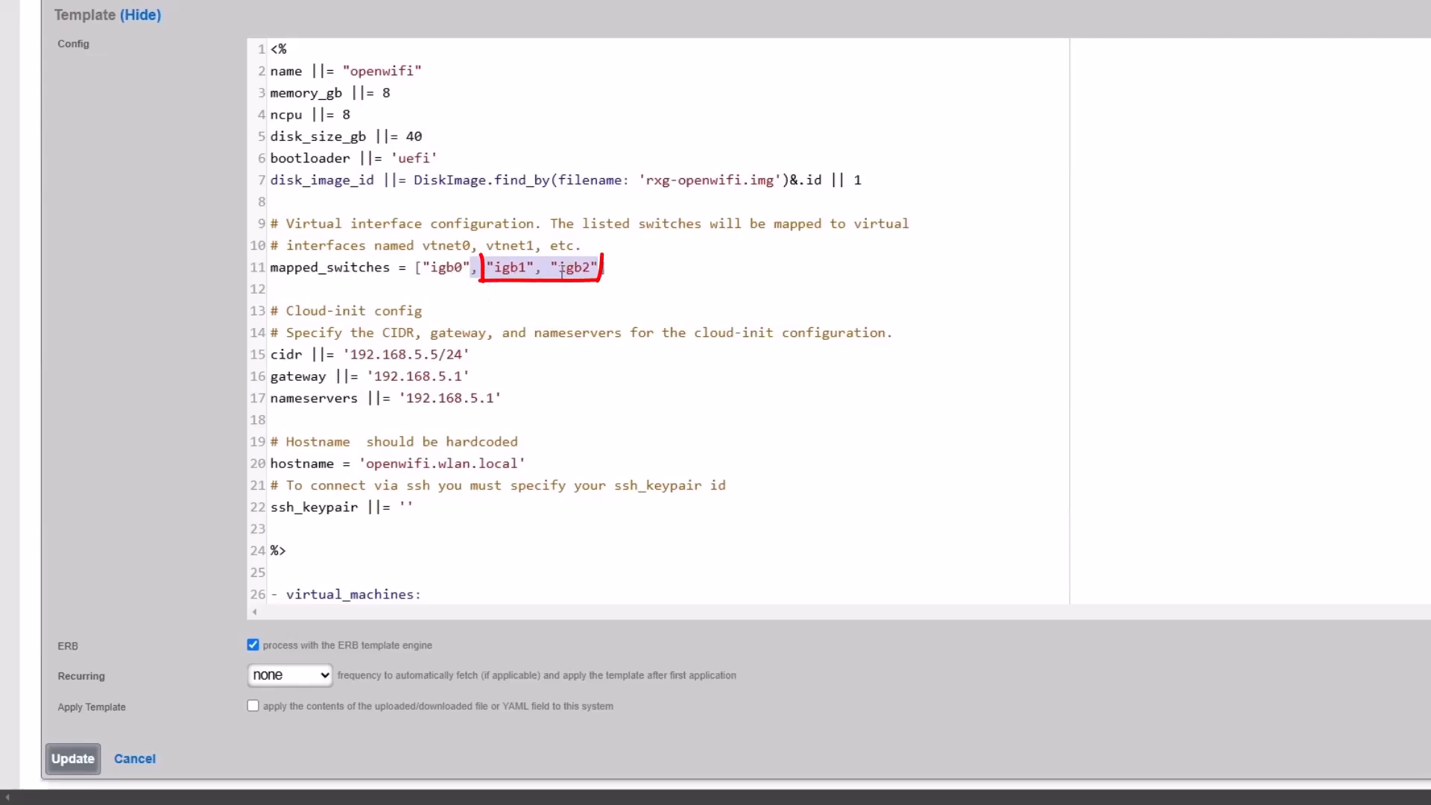
key("Delete")
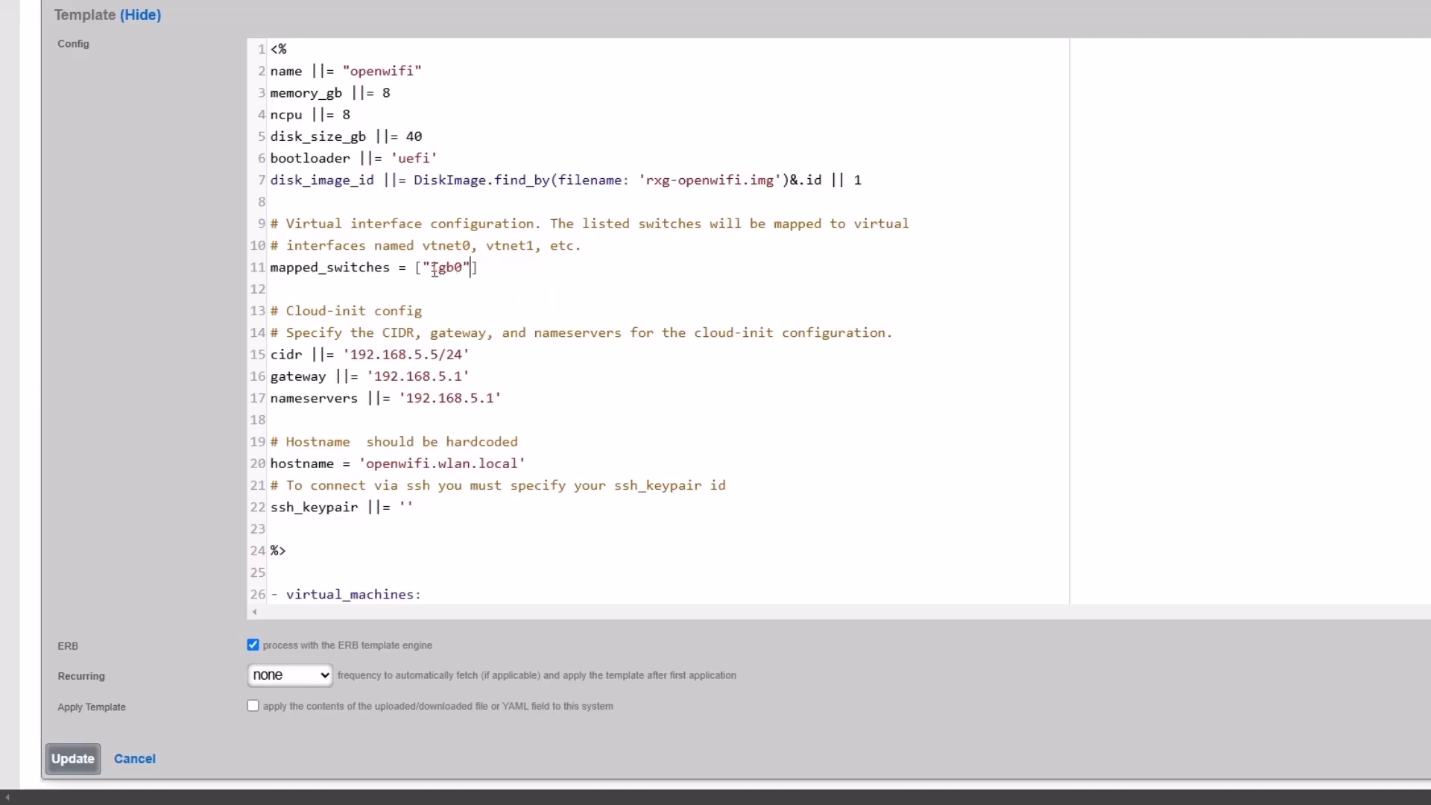
left_click_drag(430, 268, 463, 268)
left_click(478, 267)
- Review the cidr 192.168.5.5/24 and the 192.168.5.1 gateway and nameserver settings
left_click_drag(351, 354, 449, 355)
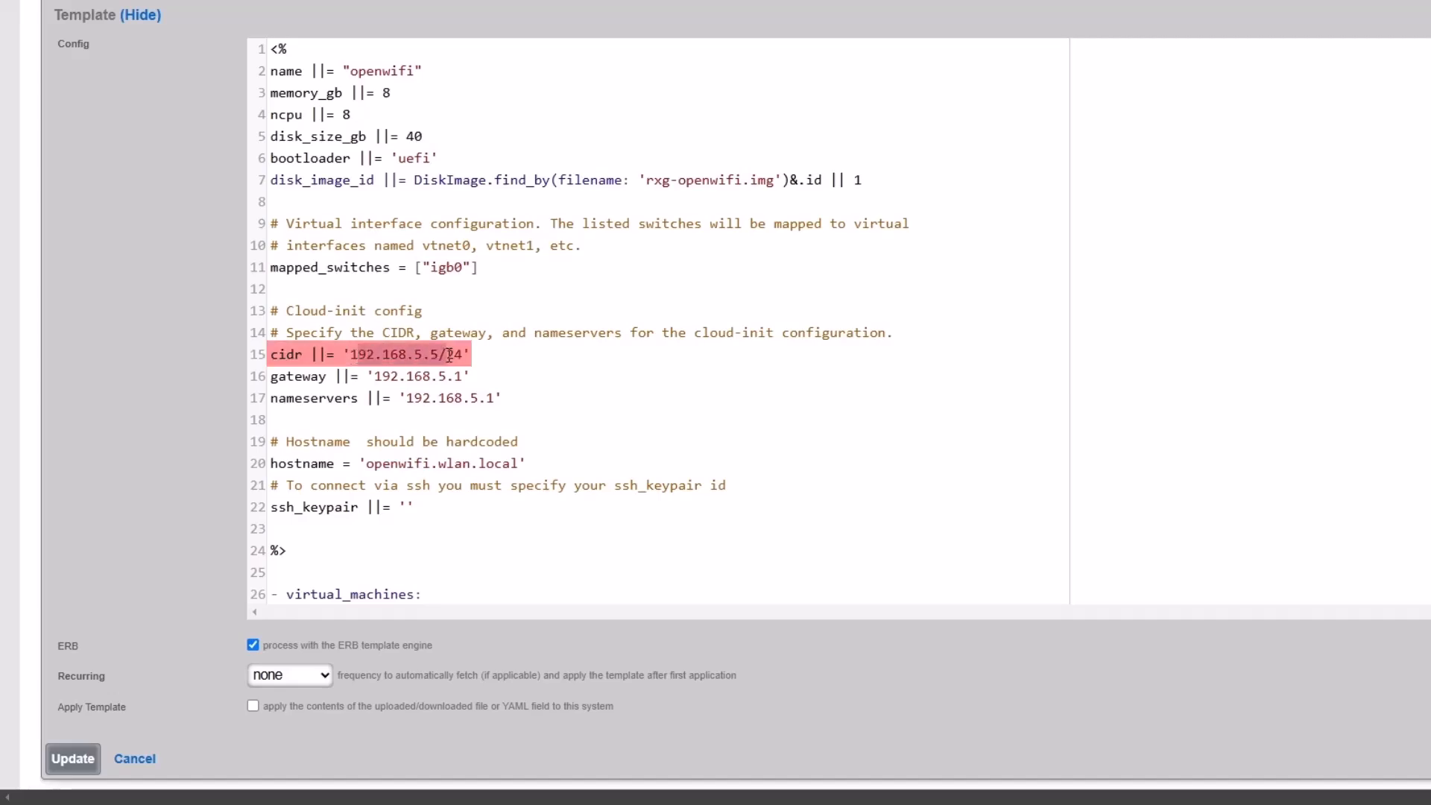
left_click(386, 375)
left_click(423, 398)
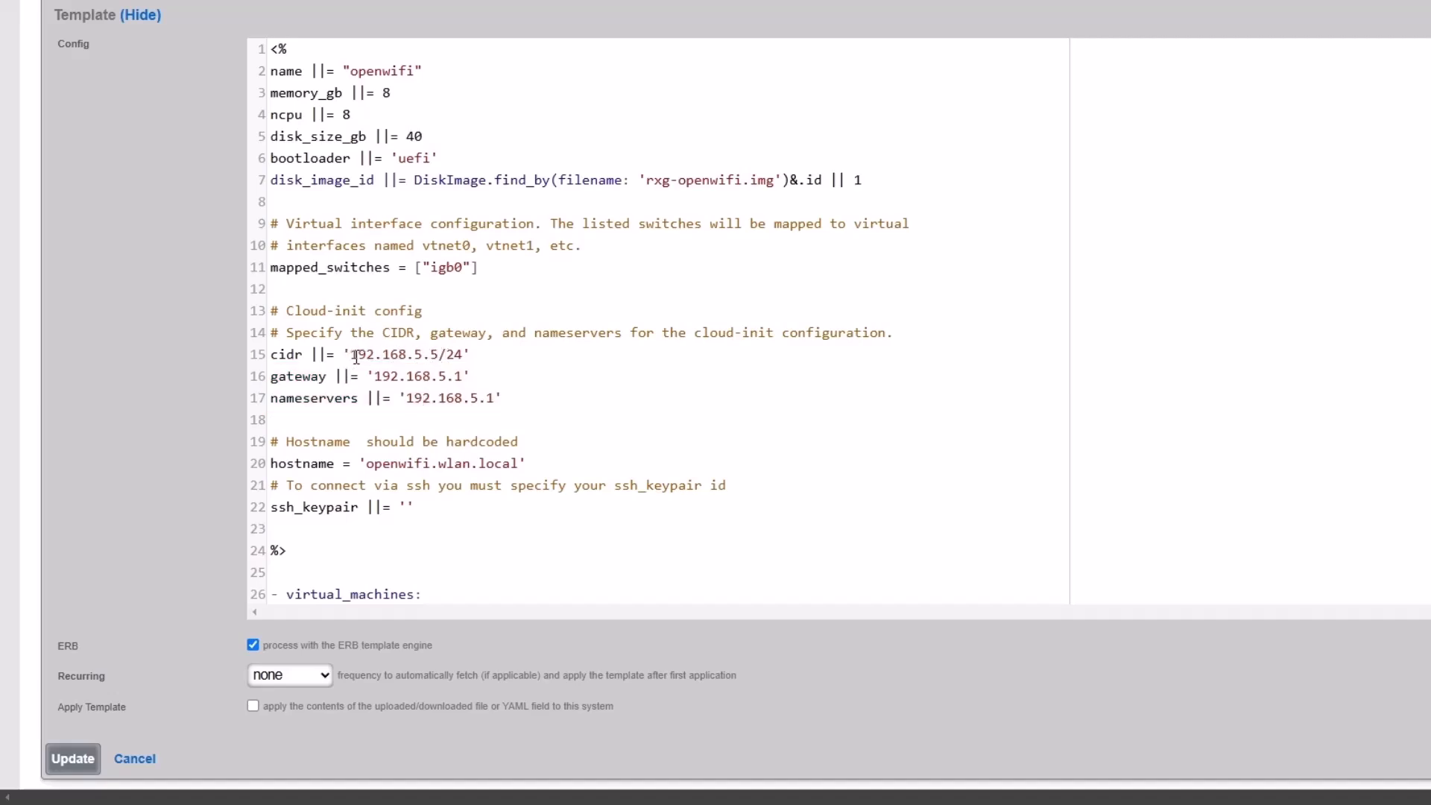
scroll(427, 402, "down", 3)
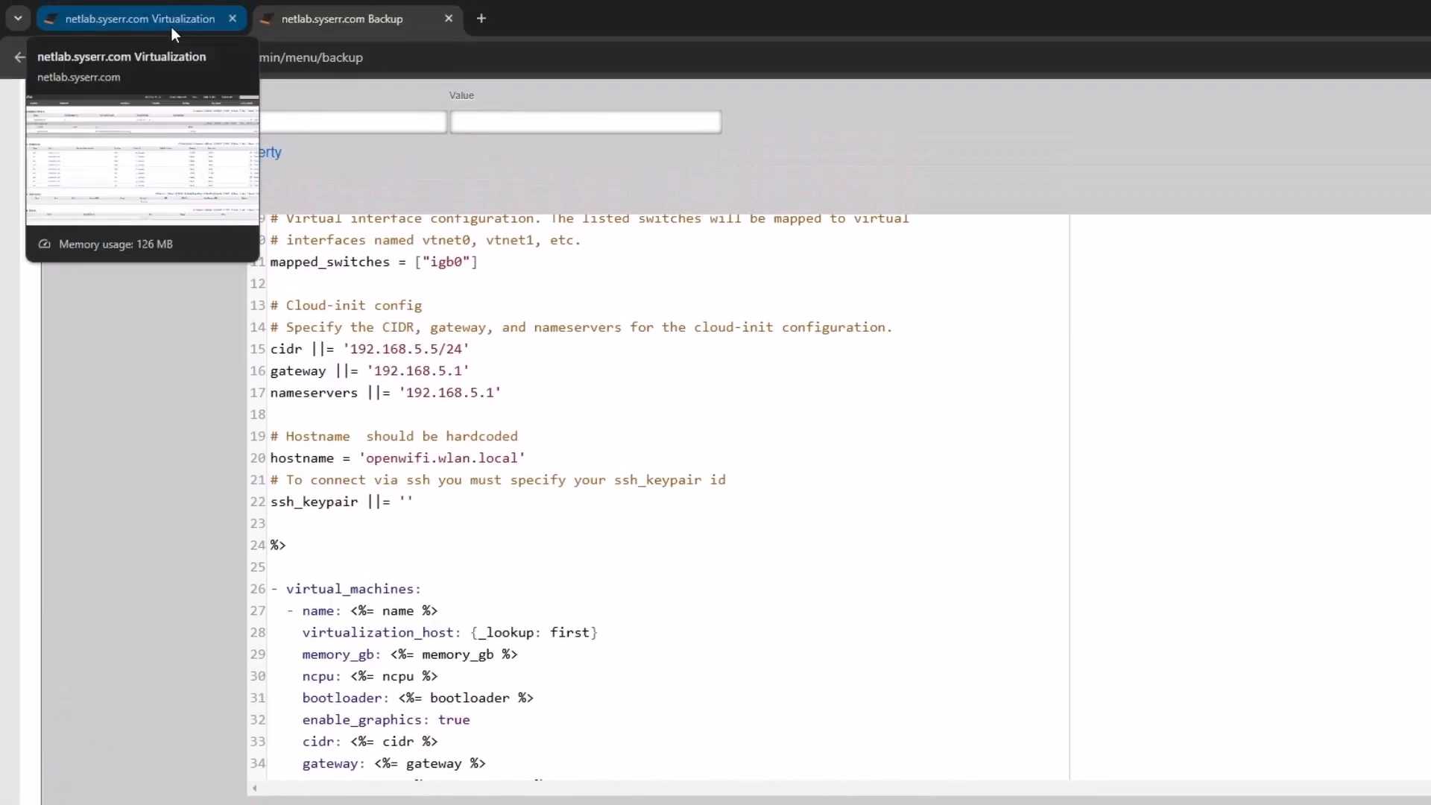
- Copy the administrator's SSH keypair name from the Admins list into the template's ssh_keypair value
left_click(172, 27)
mouse_move(135, 141)
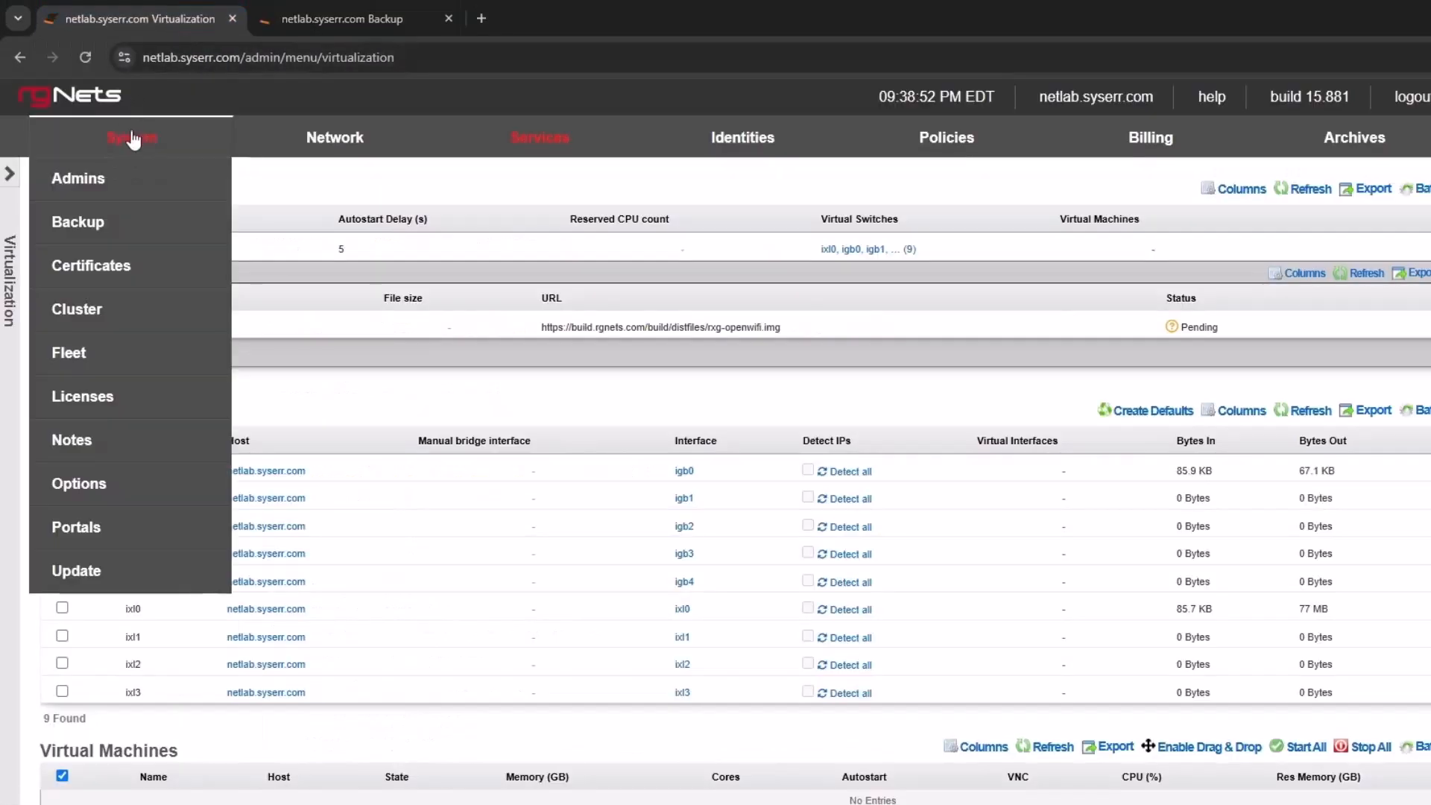
left_click(94, 192)
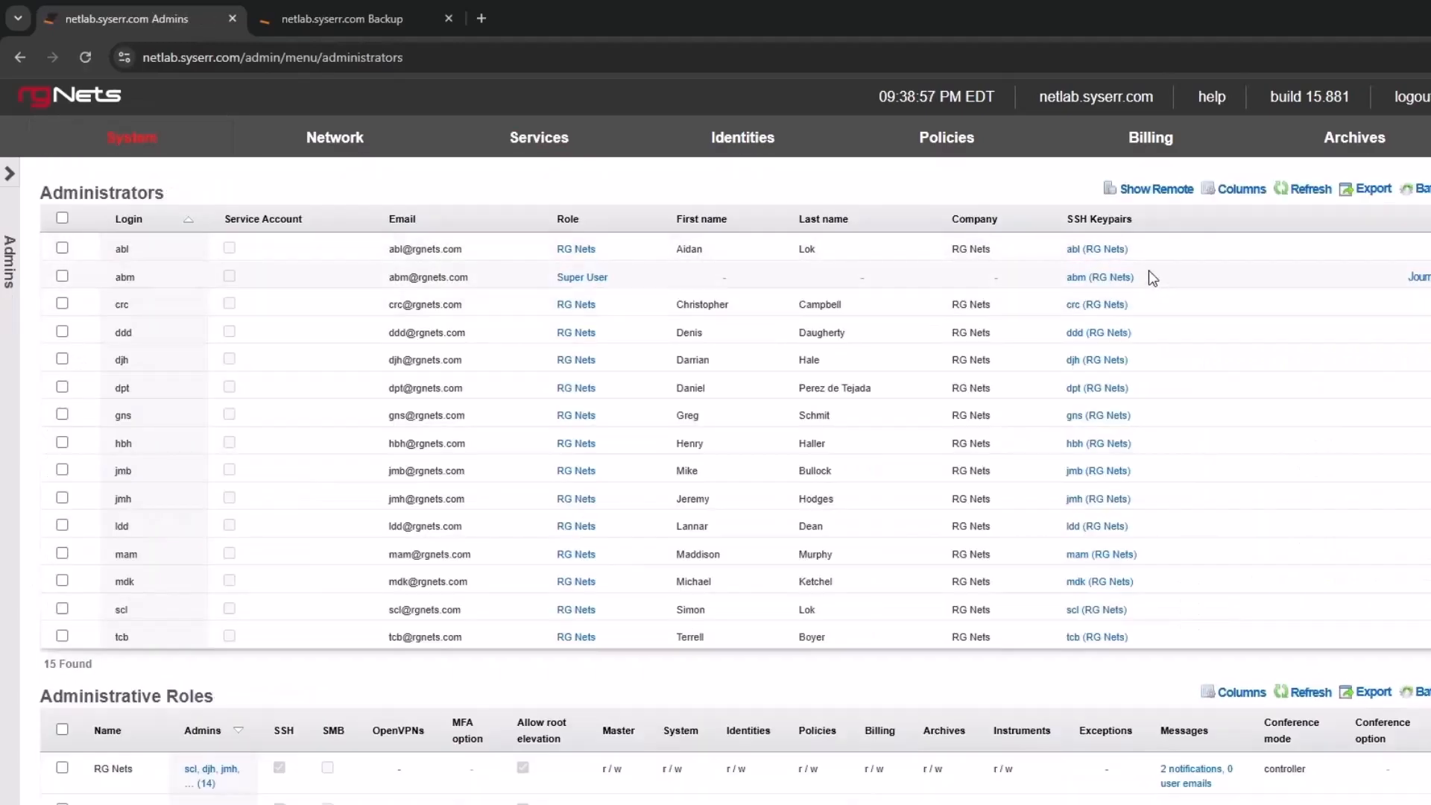
left_click_drag(1141, 279, 1066, 278)
key("ctrl+c")
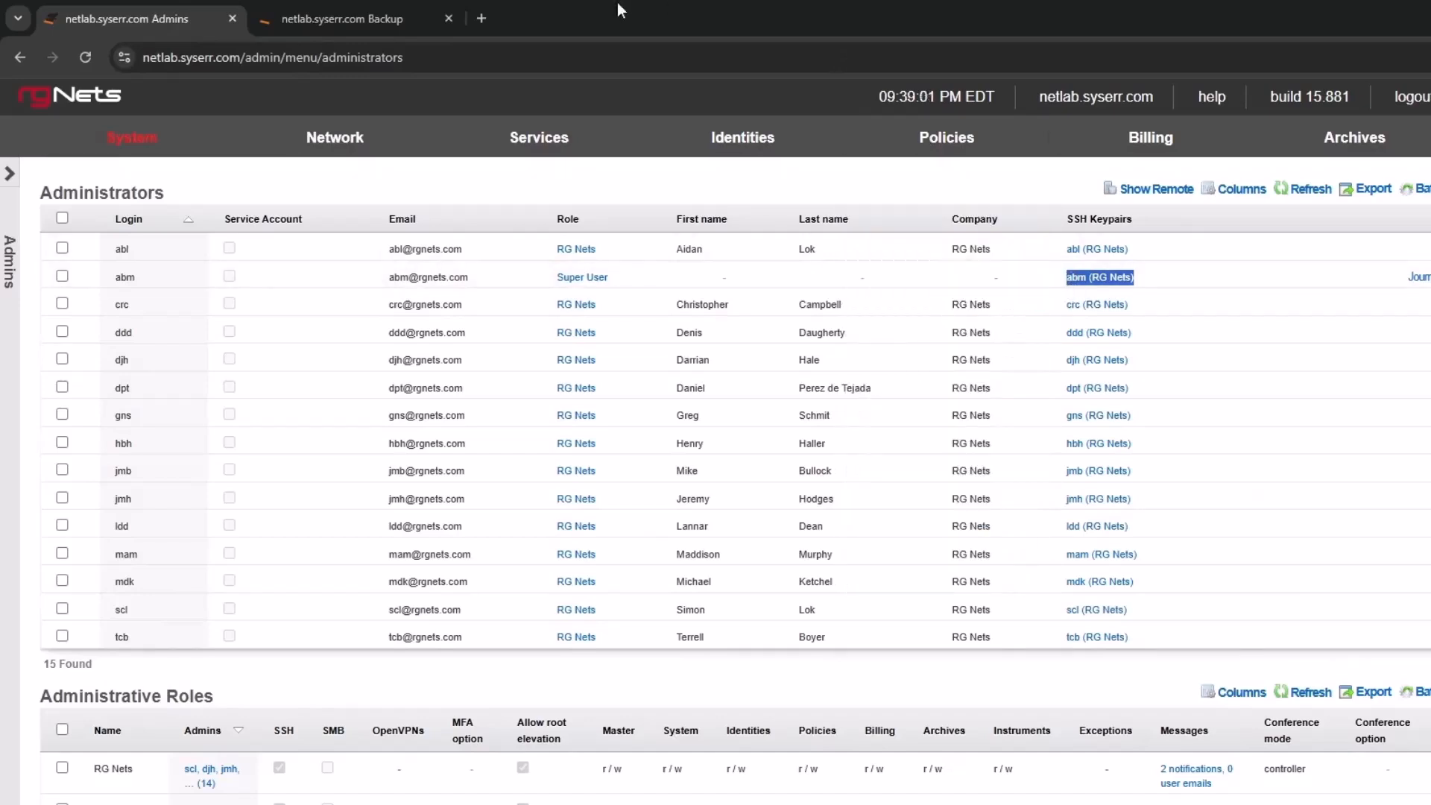
left_click(365, 25)
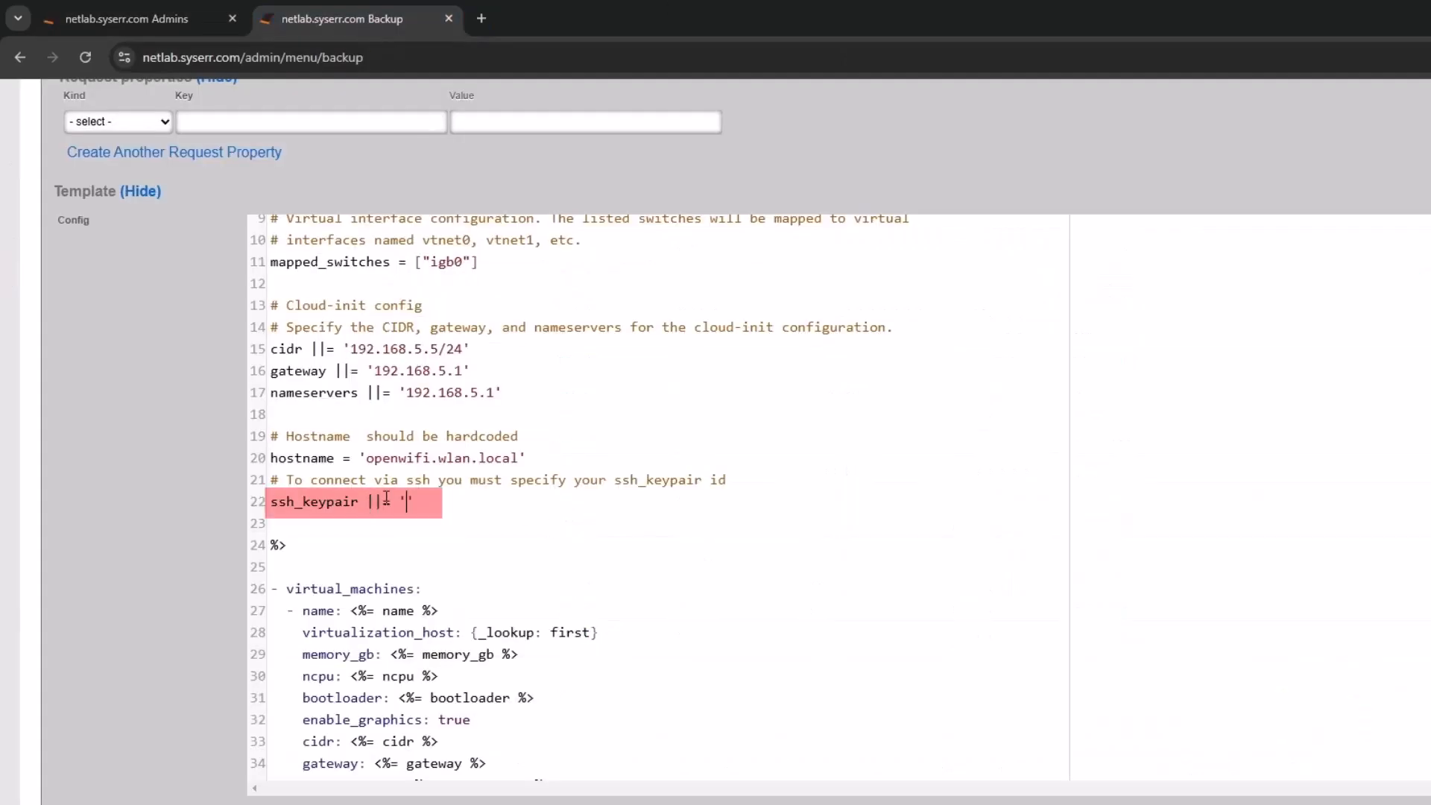
type("'")
key("ctrl+v")
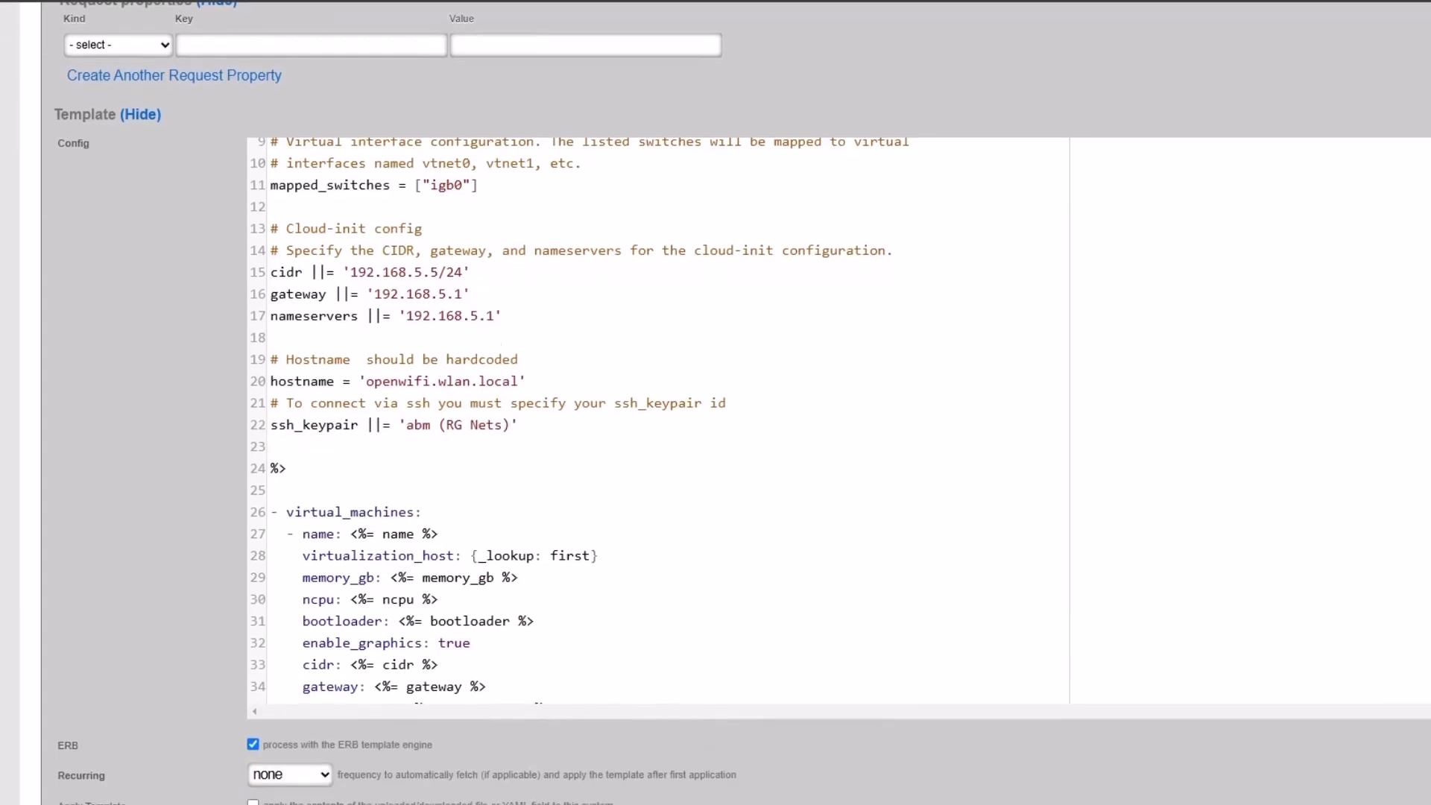
- Save the updated Example 07 template
left_click(75, 762)
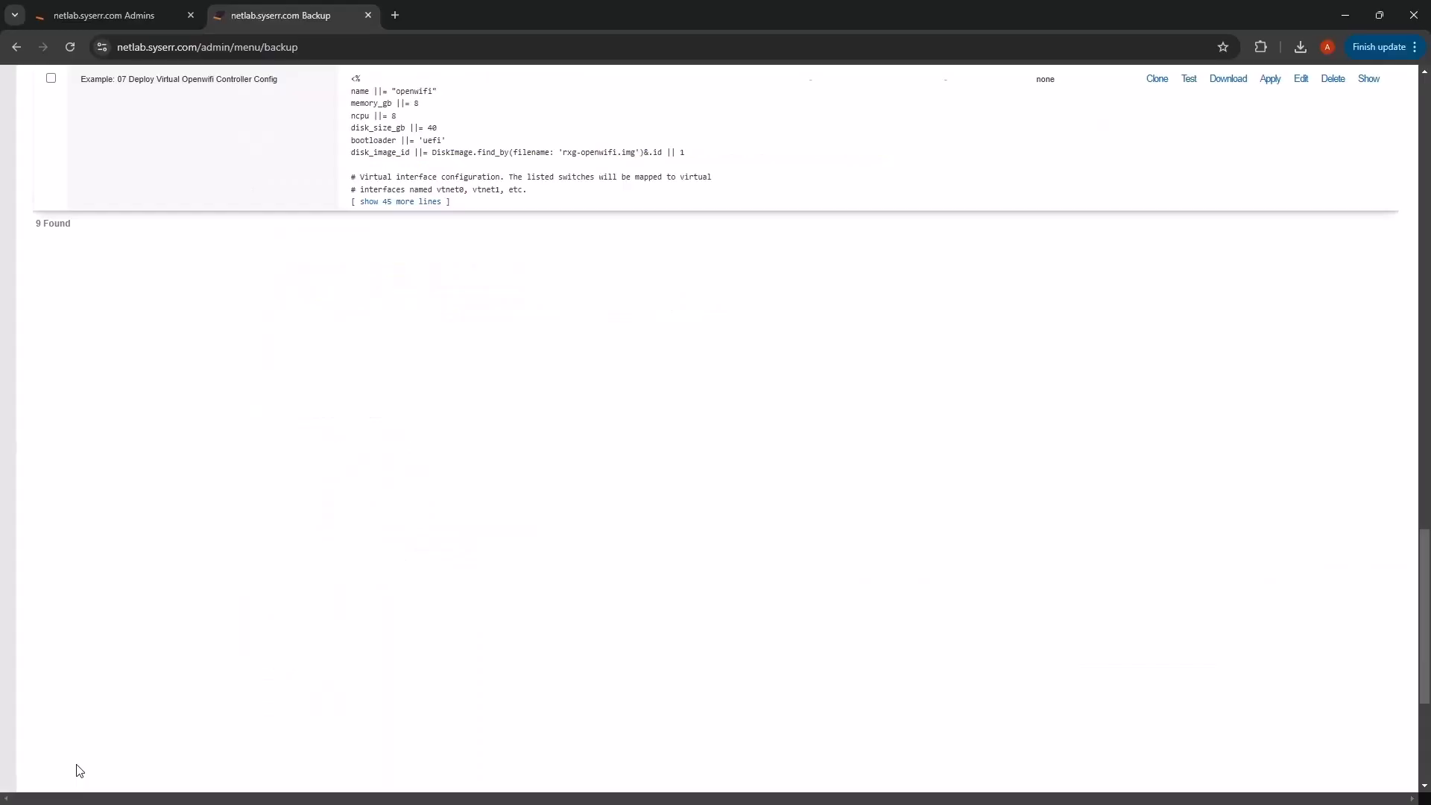
scroll(215, 270, "up", 4)
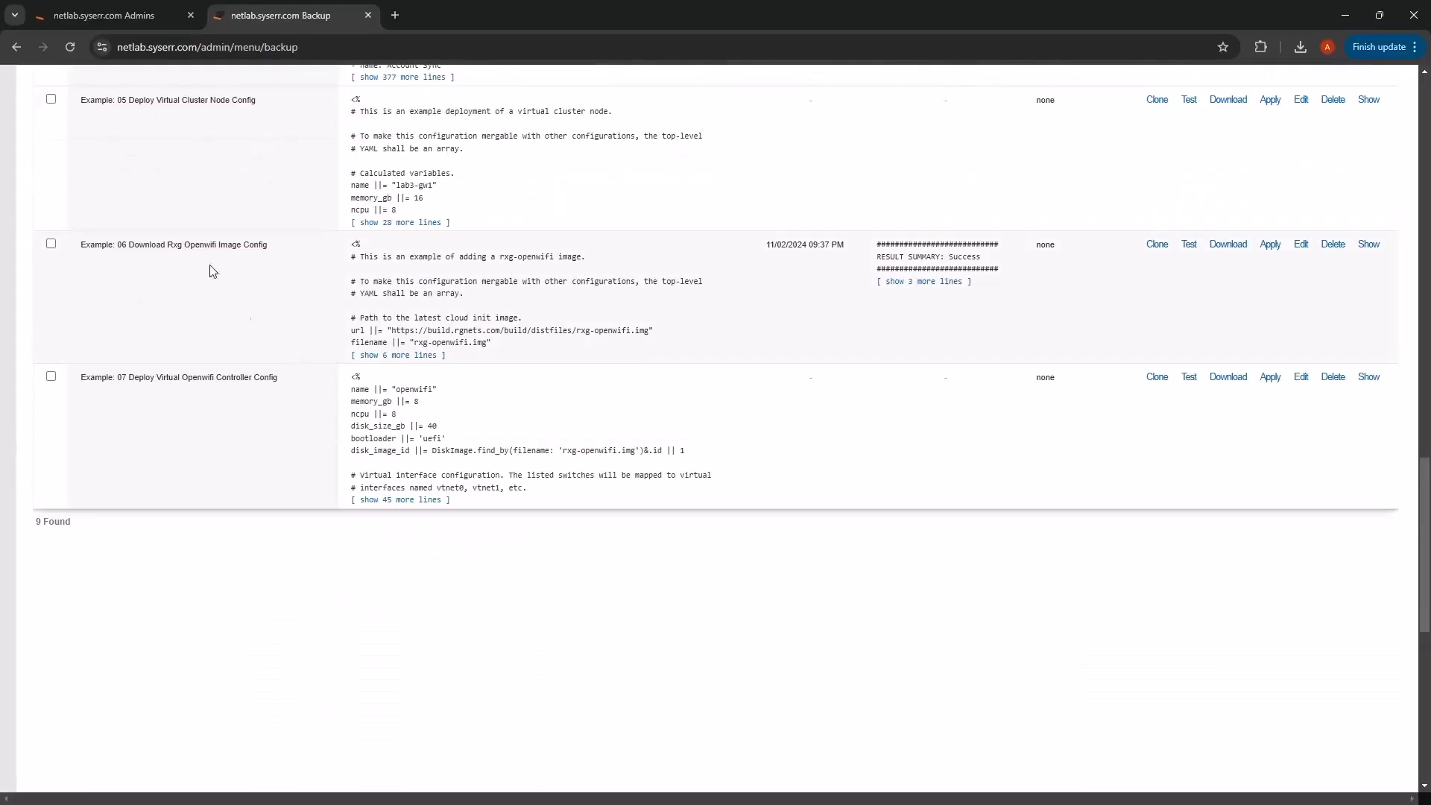
left_click(122, 20)
- Refresh the host's disk images until rxg-openwifi.img shows Exists at 2.9 GB
mouse_move(402, 119)
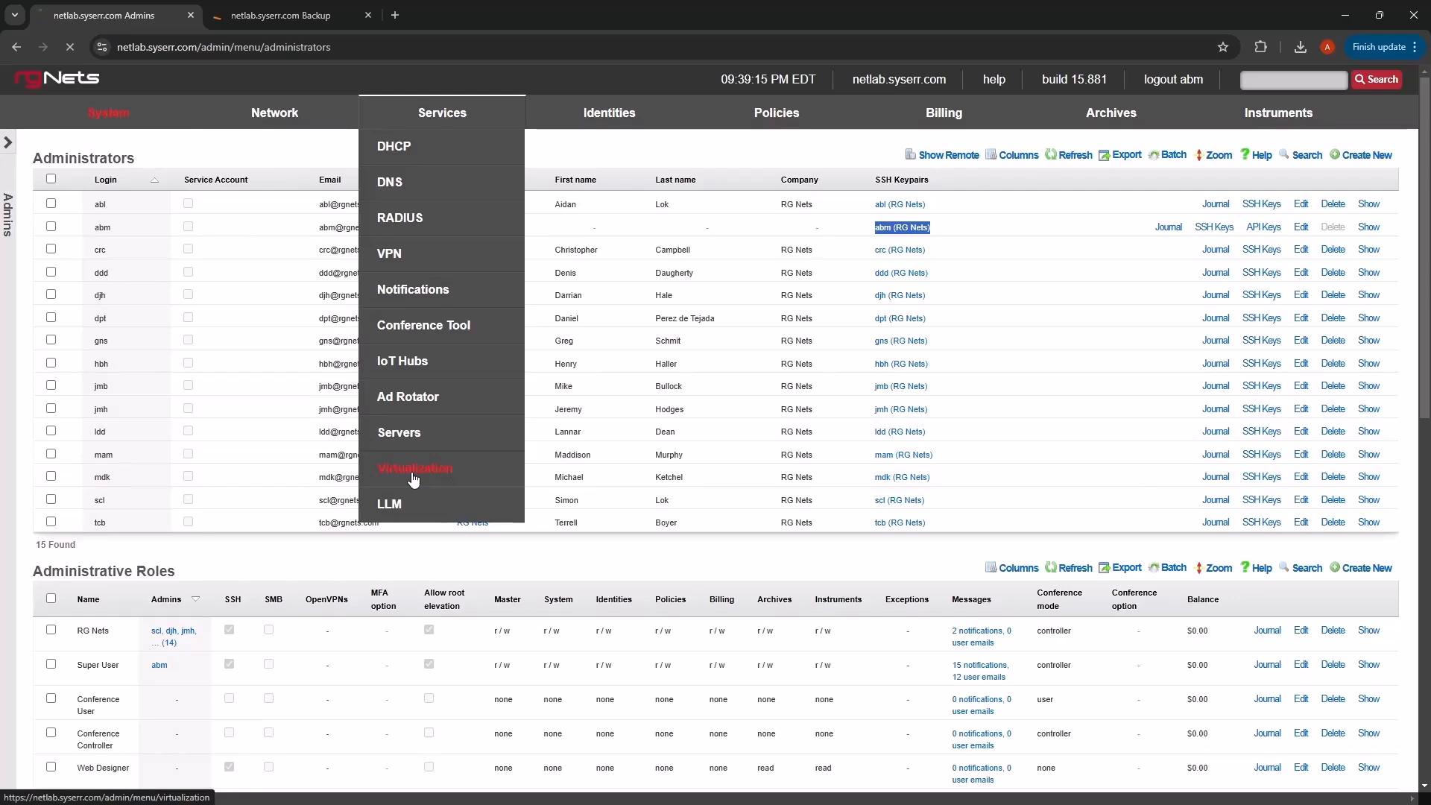
left_click(415, 471)
left_click(1258, 205)
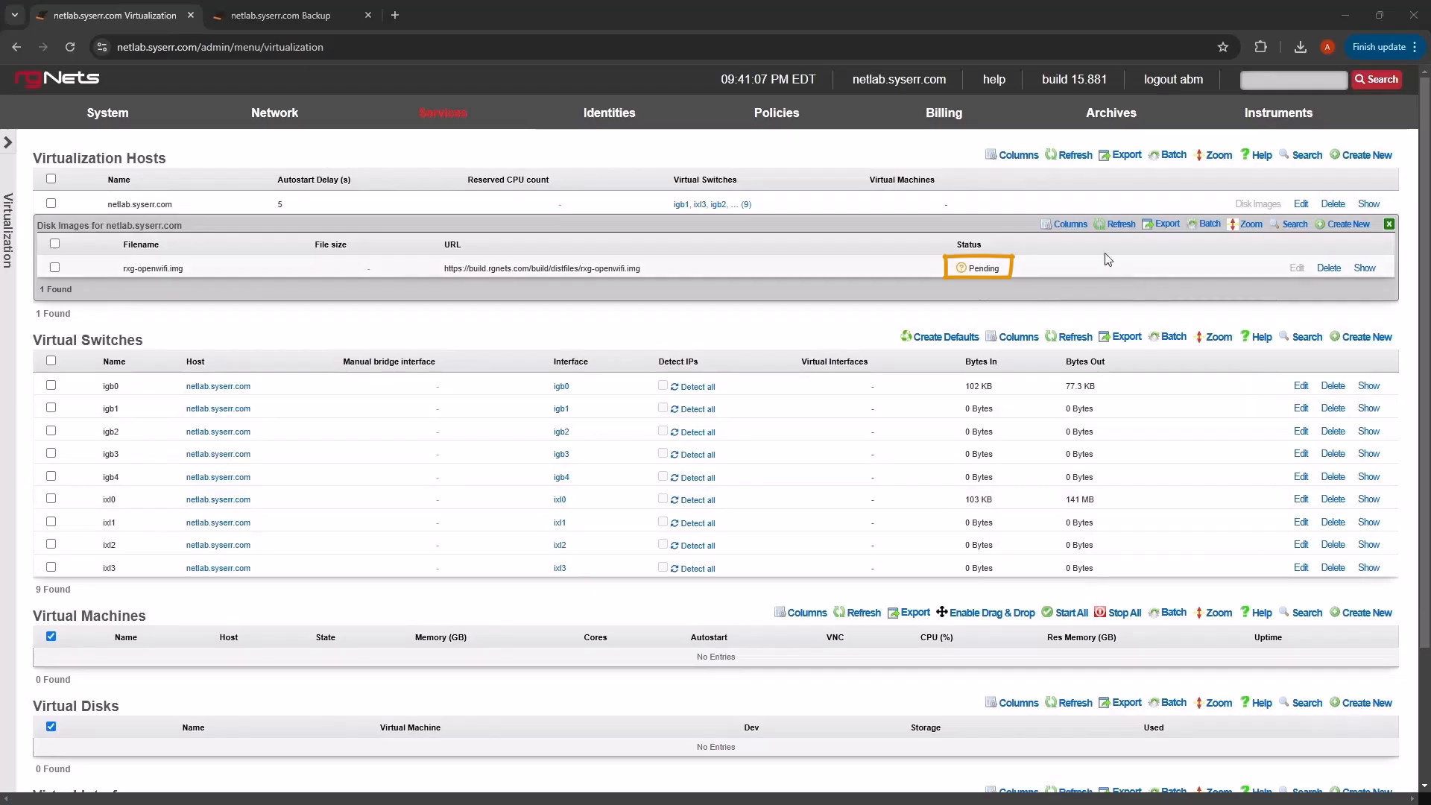
left_click(1120, 224)
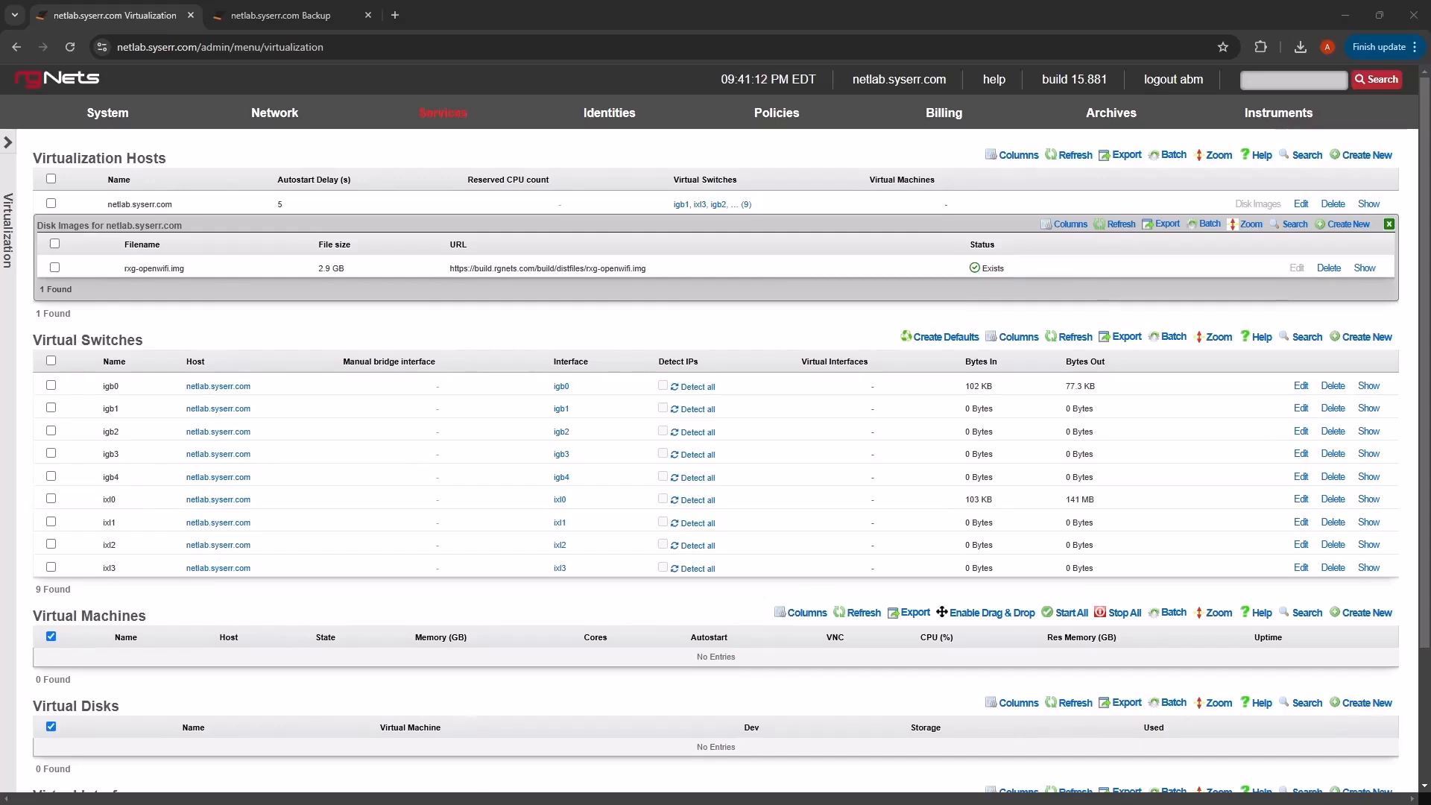
- Test the Example 07 Deploy Virtual Openwifi Controller template for Success, then apply it
key("ctrl+Tab")
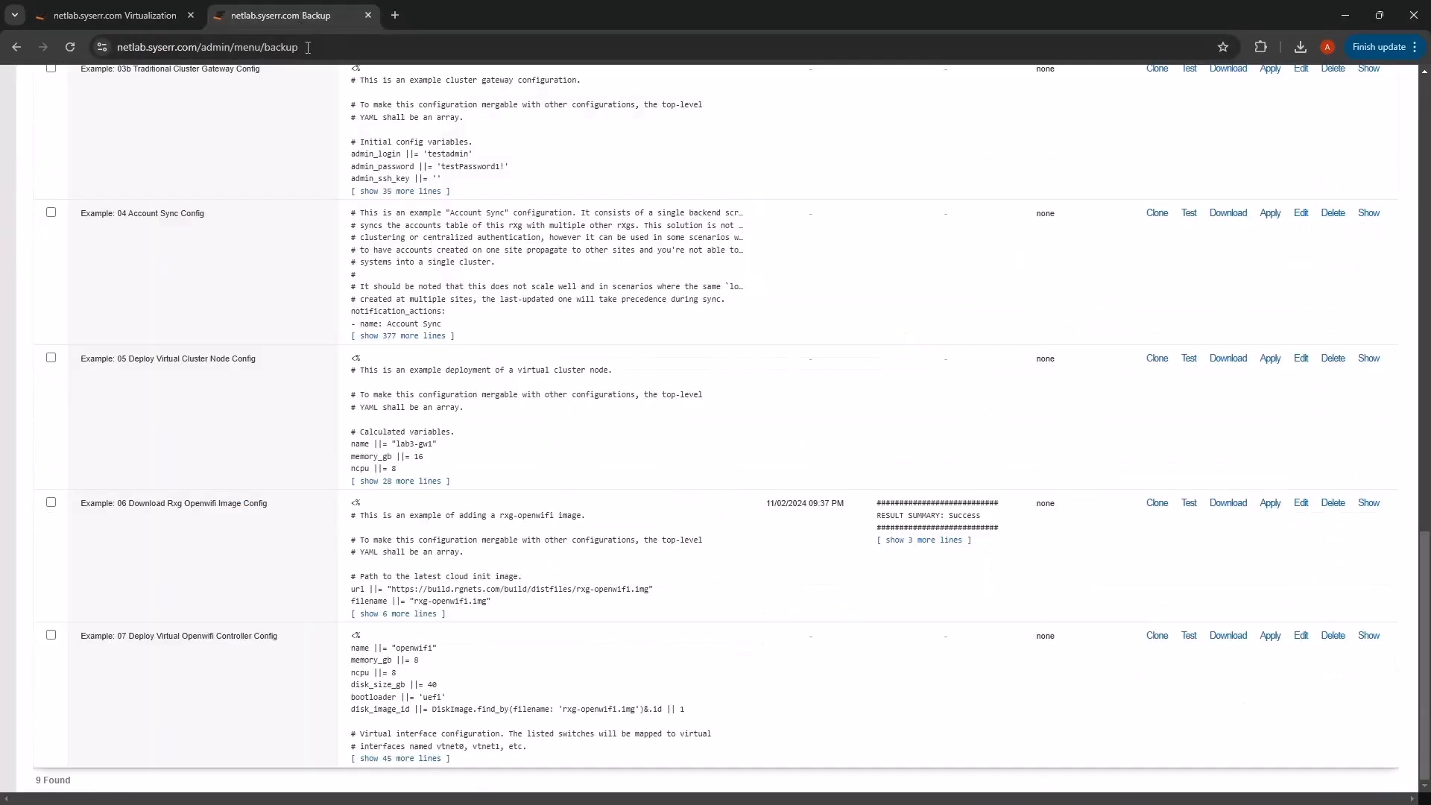
left_click(1190, 636)
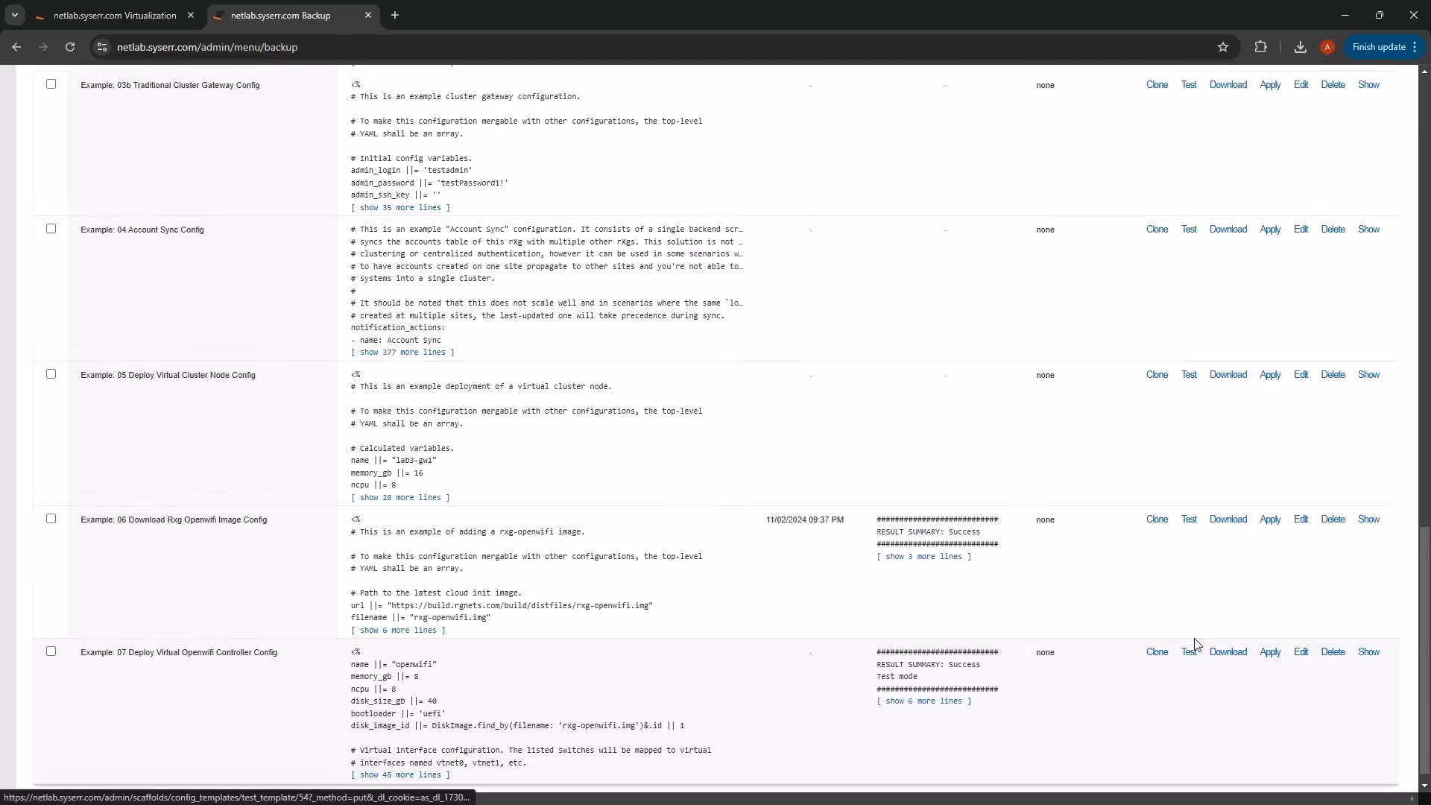
double_click(954, 667)
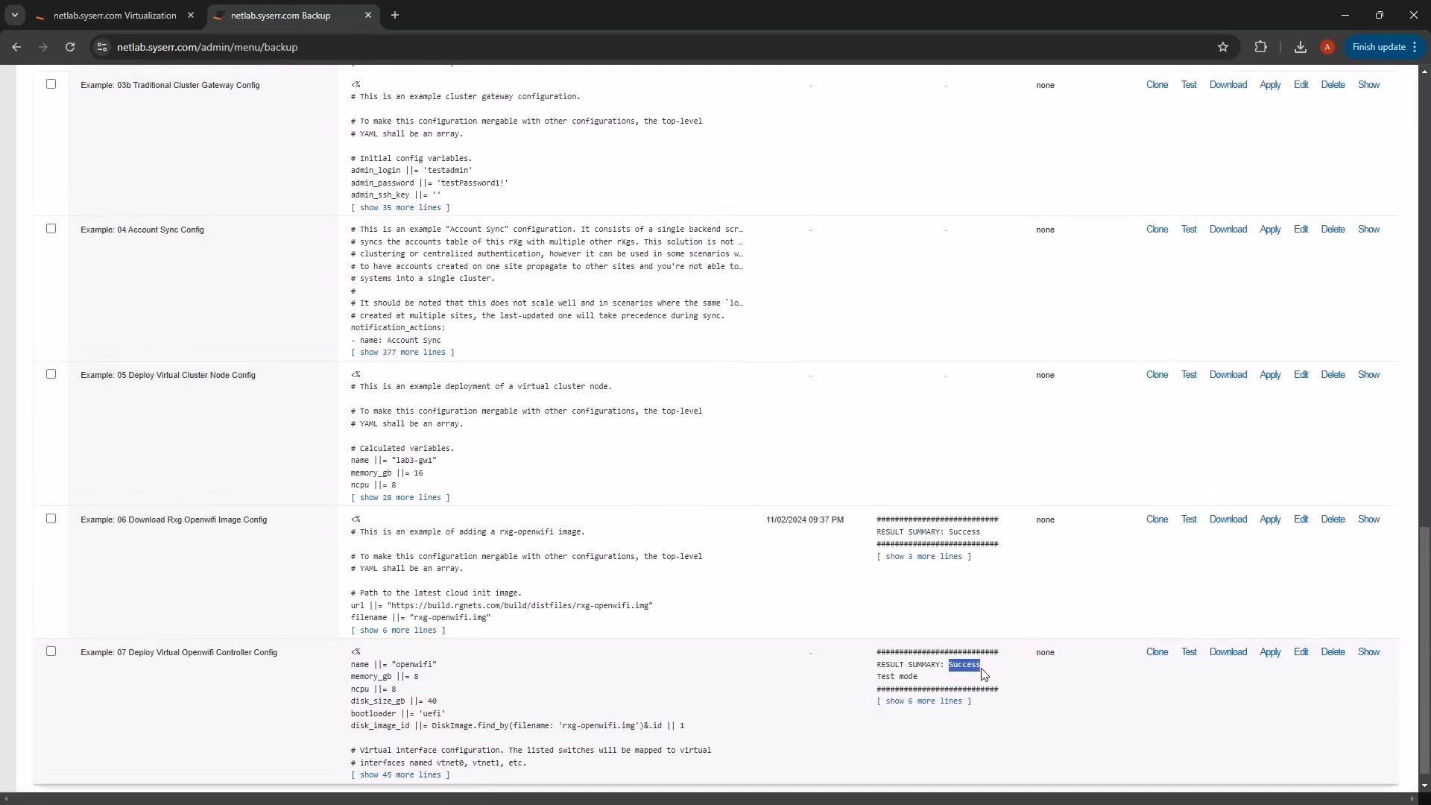
left_click(1272, 655)
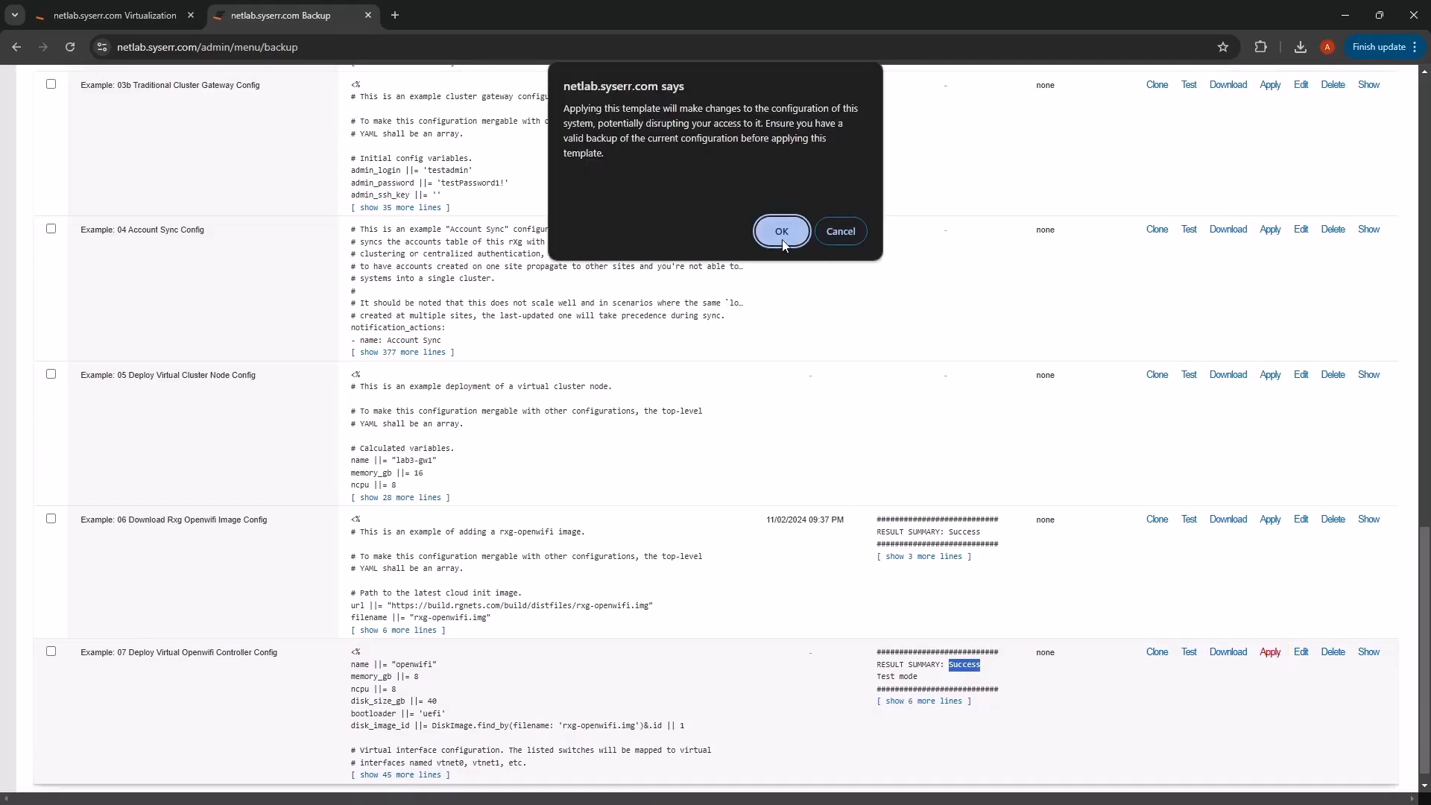
left_click(781, 231)
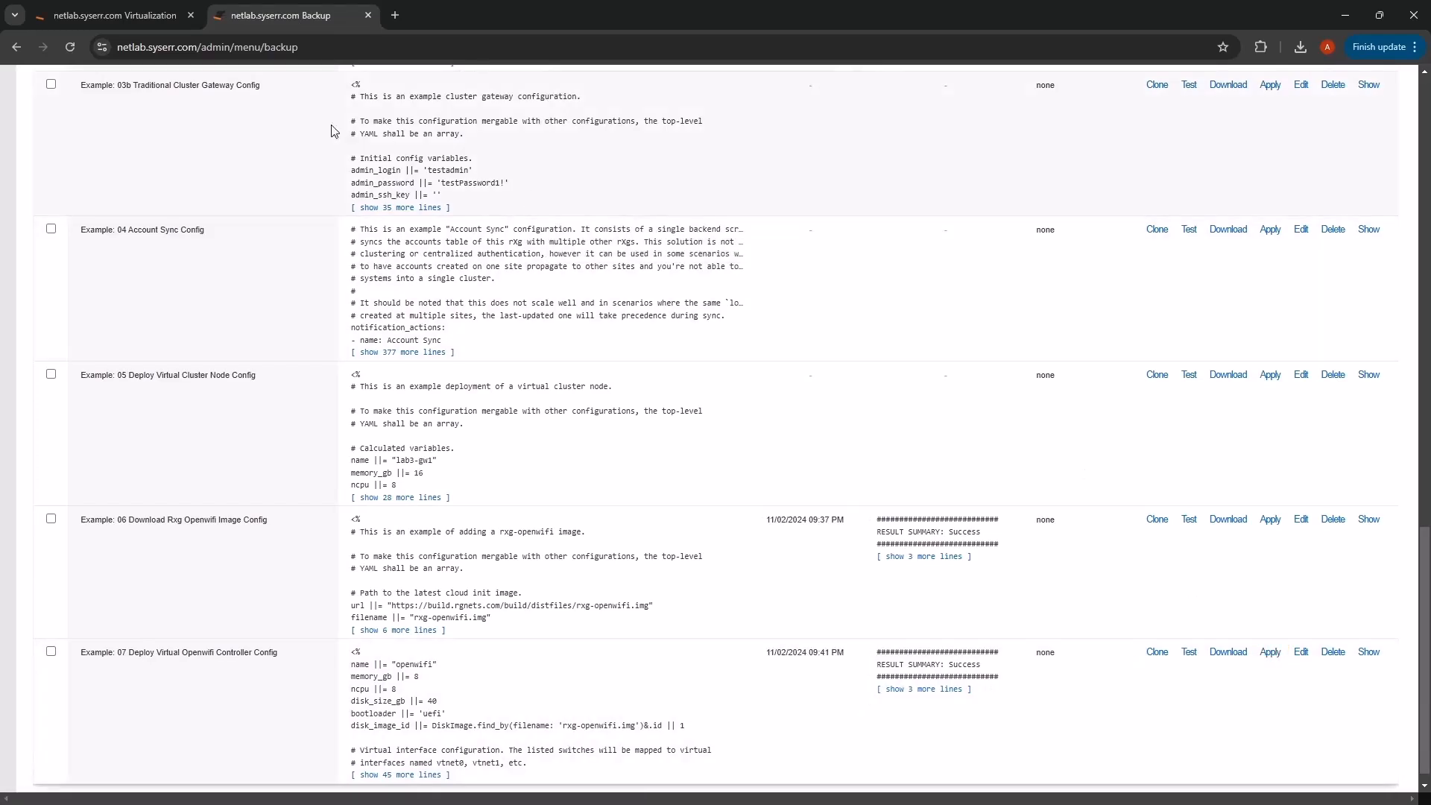
- Close the Backup tab and review the Stopped openwifi VM with interface vtnet0 on igb0
middle_click(265, 16)
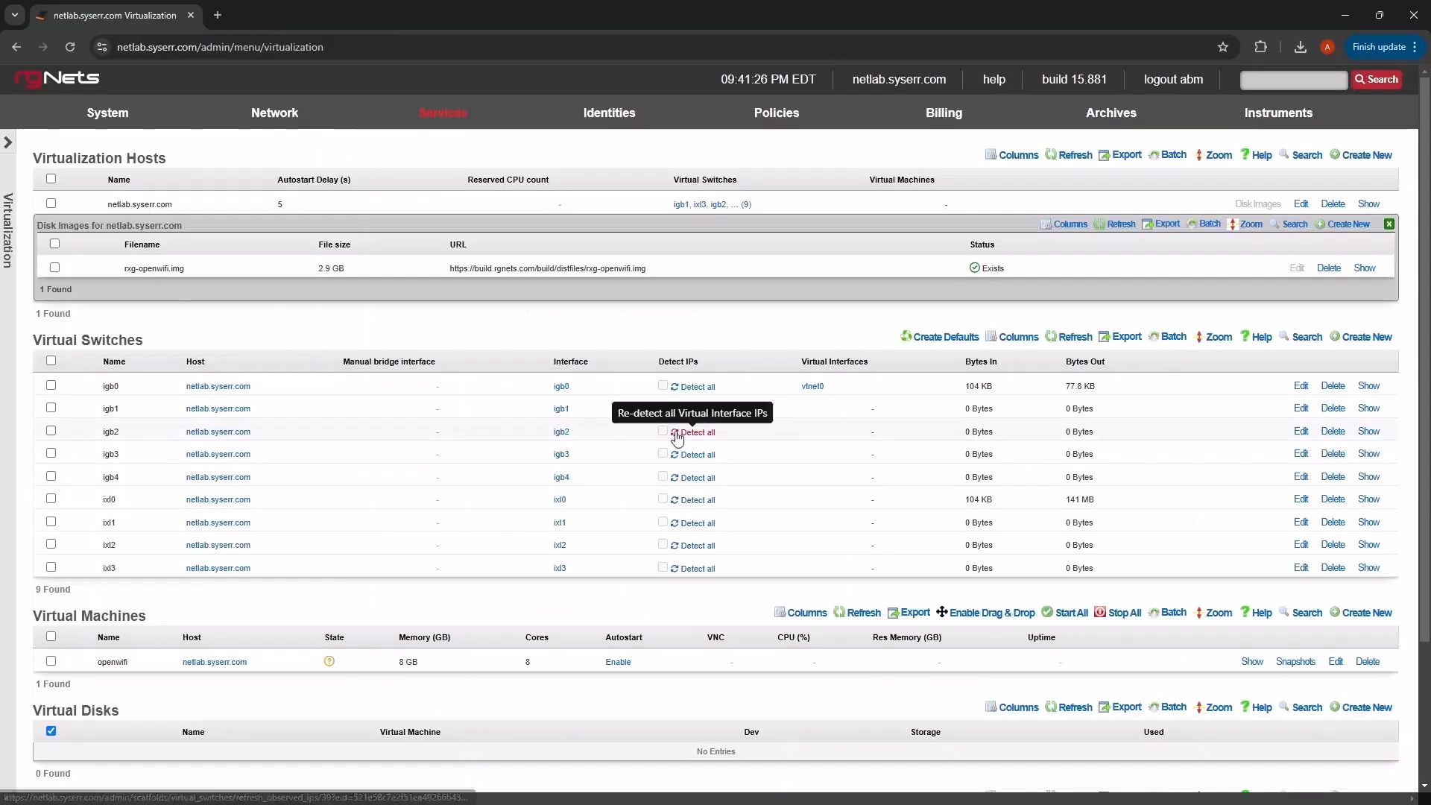
scroll(563, 608, "down", 2)
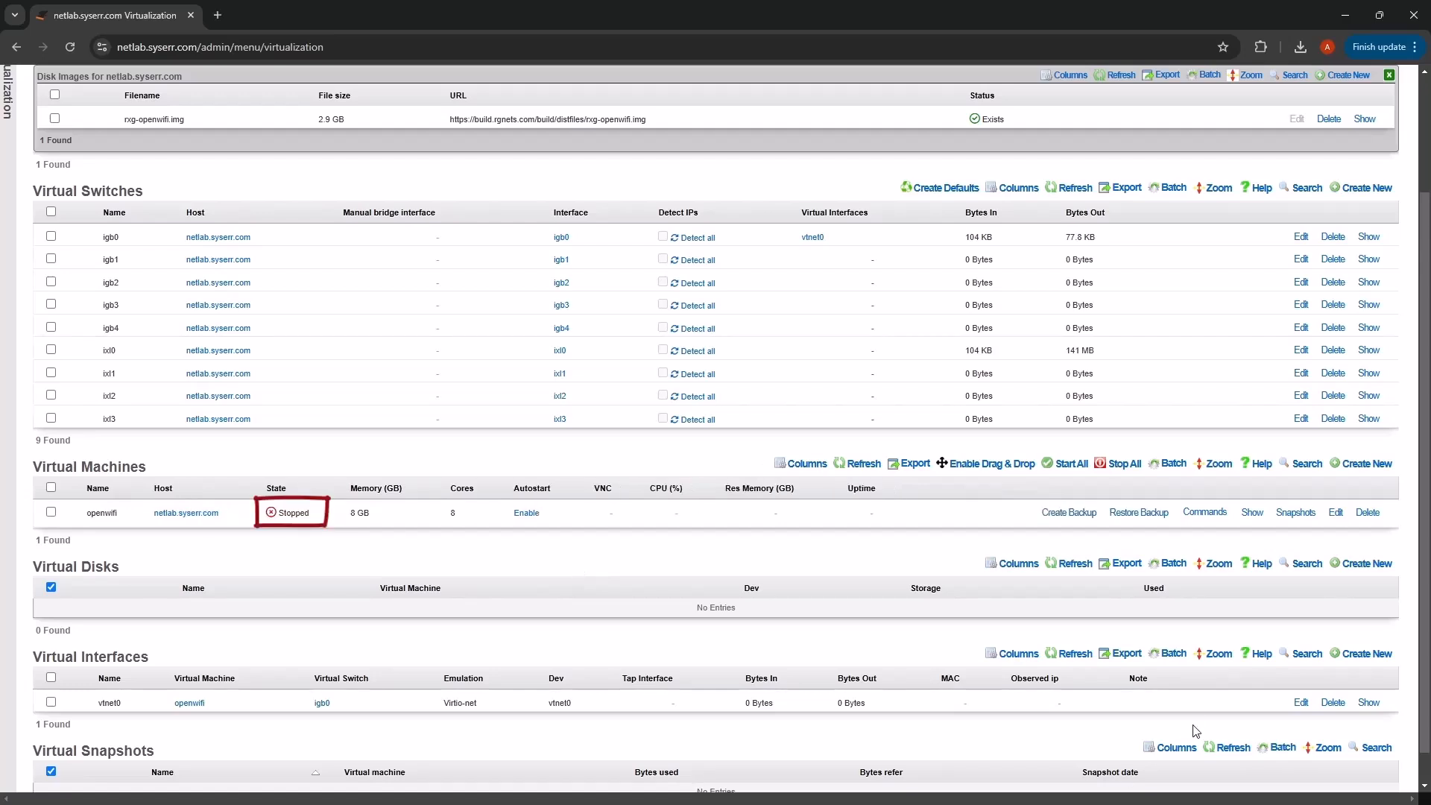
scroll(697, 589, "up", 2)
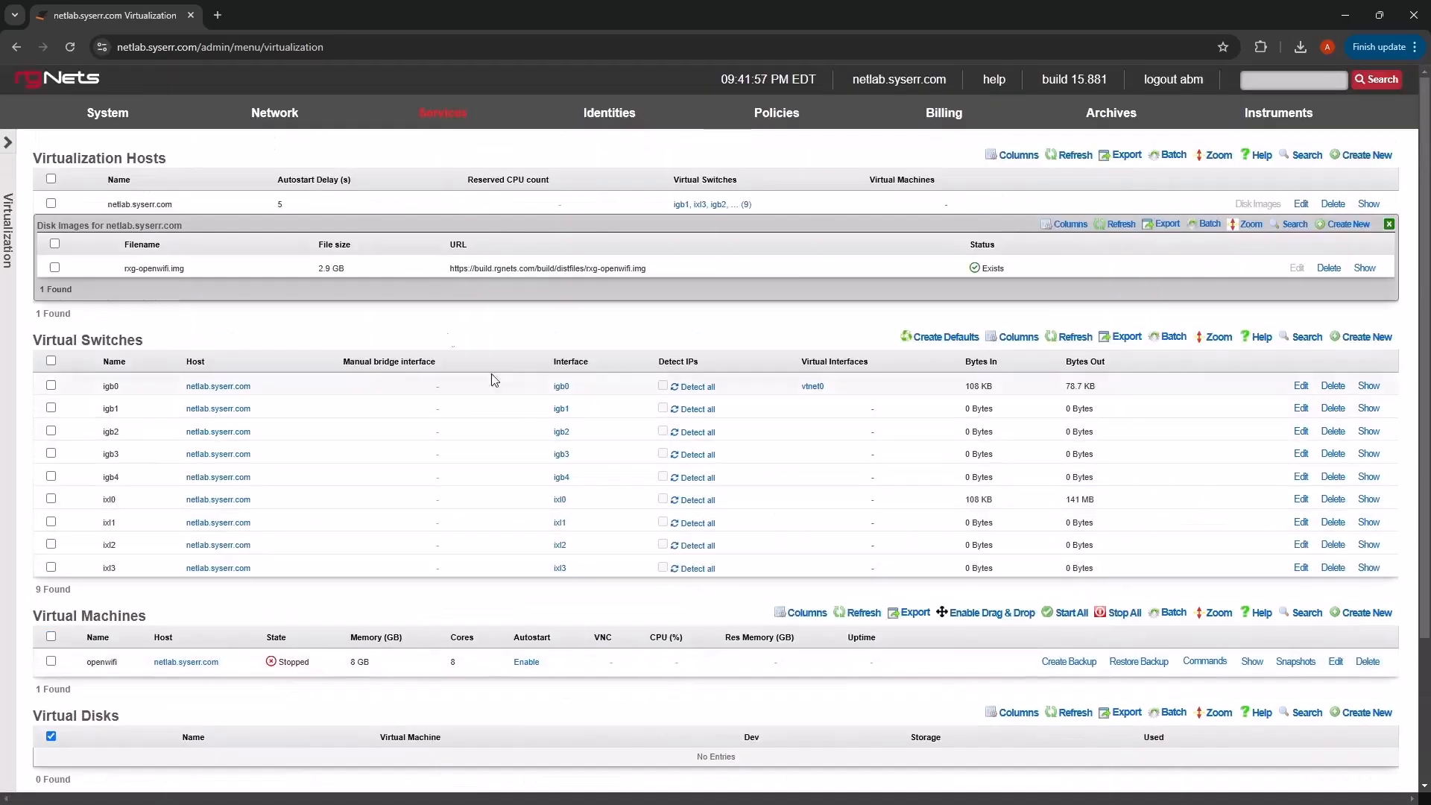
- Define WLAN controller OpenWiFi of type OpenWifi at host 192.168.5.5 and enter its password
mouse_move(273, 114)
left_click(250, 331)
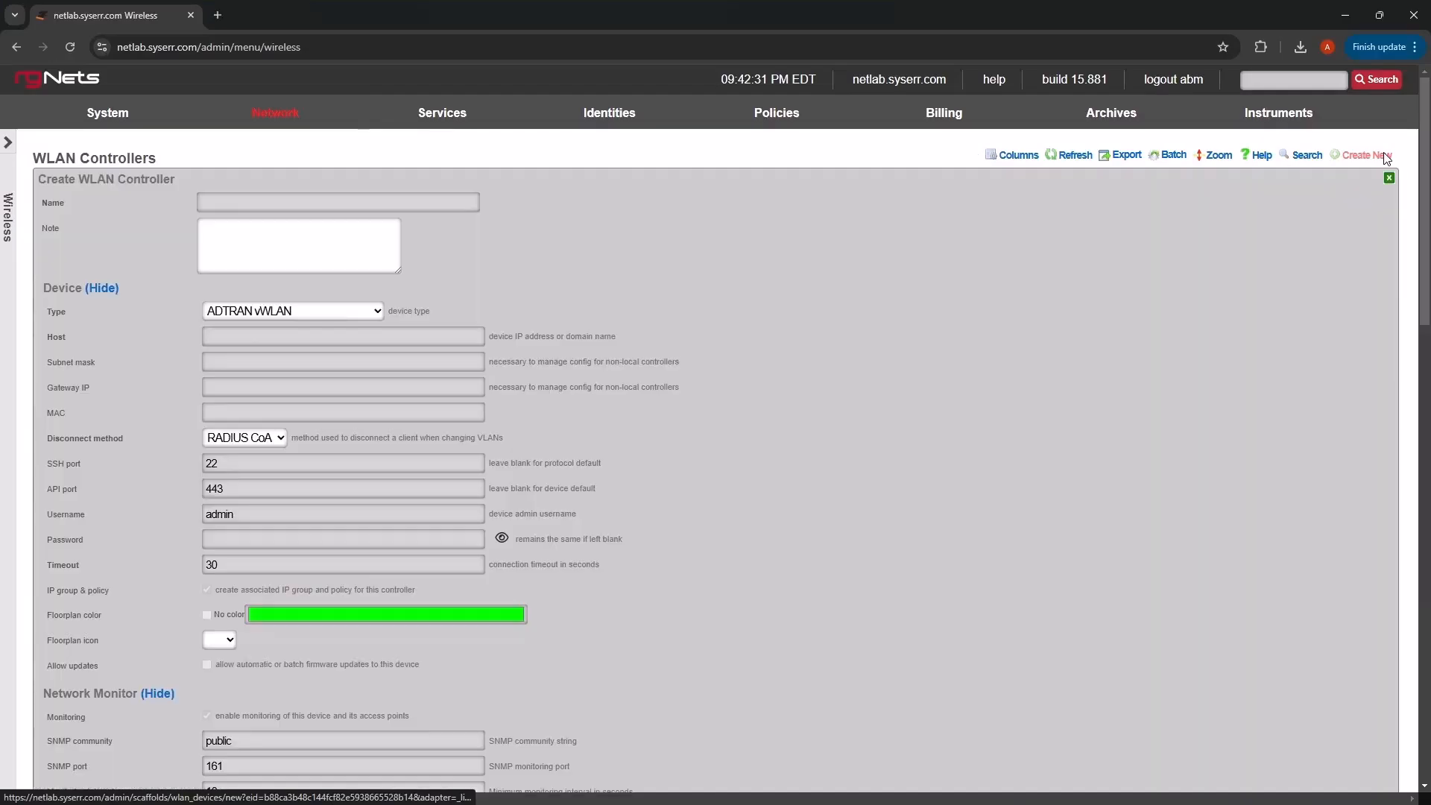
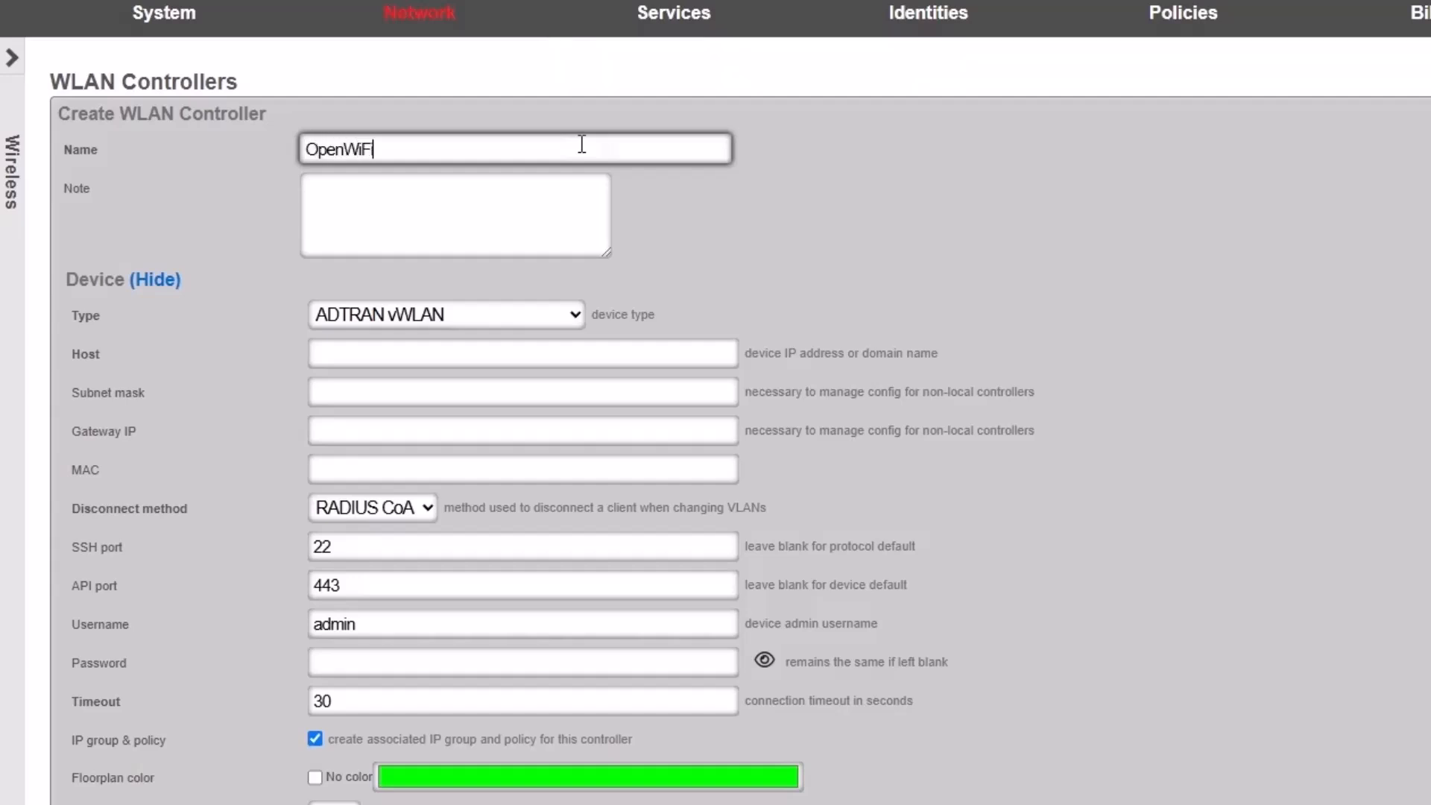
left_click(468, 315)
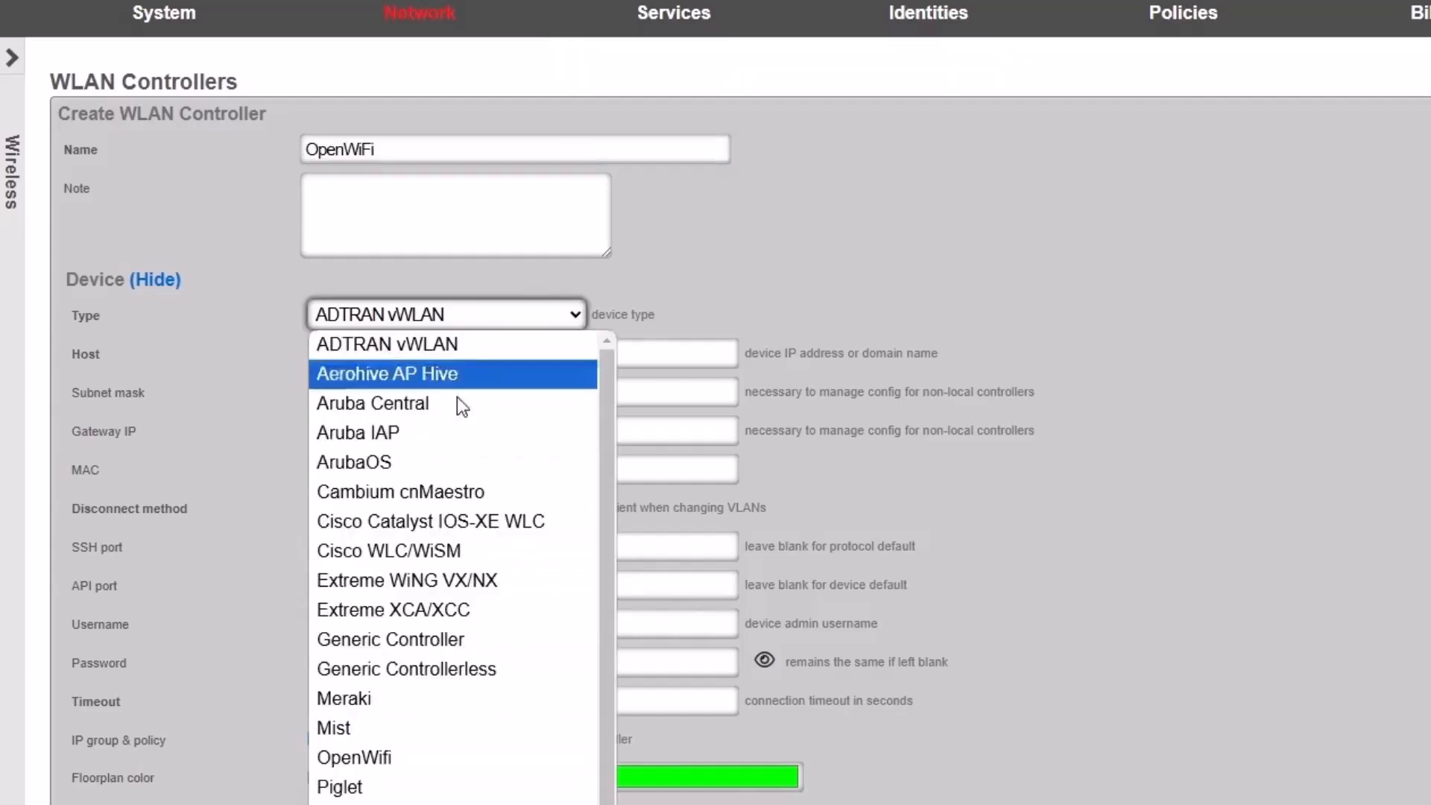
left_click(382, 758)
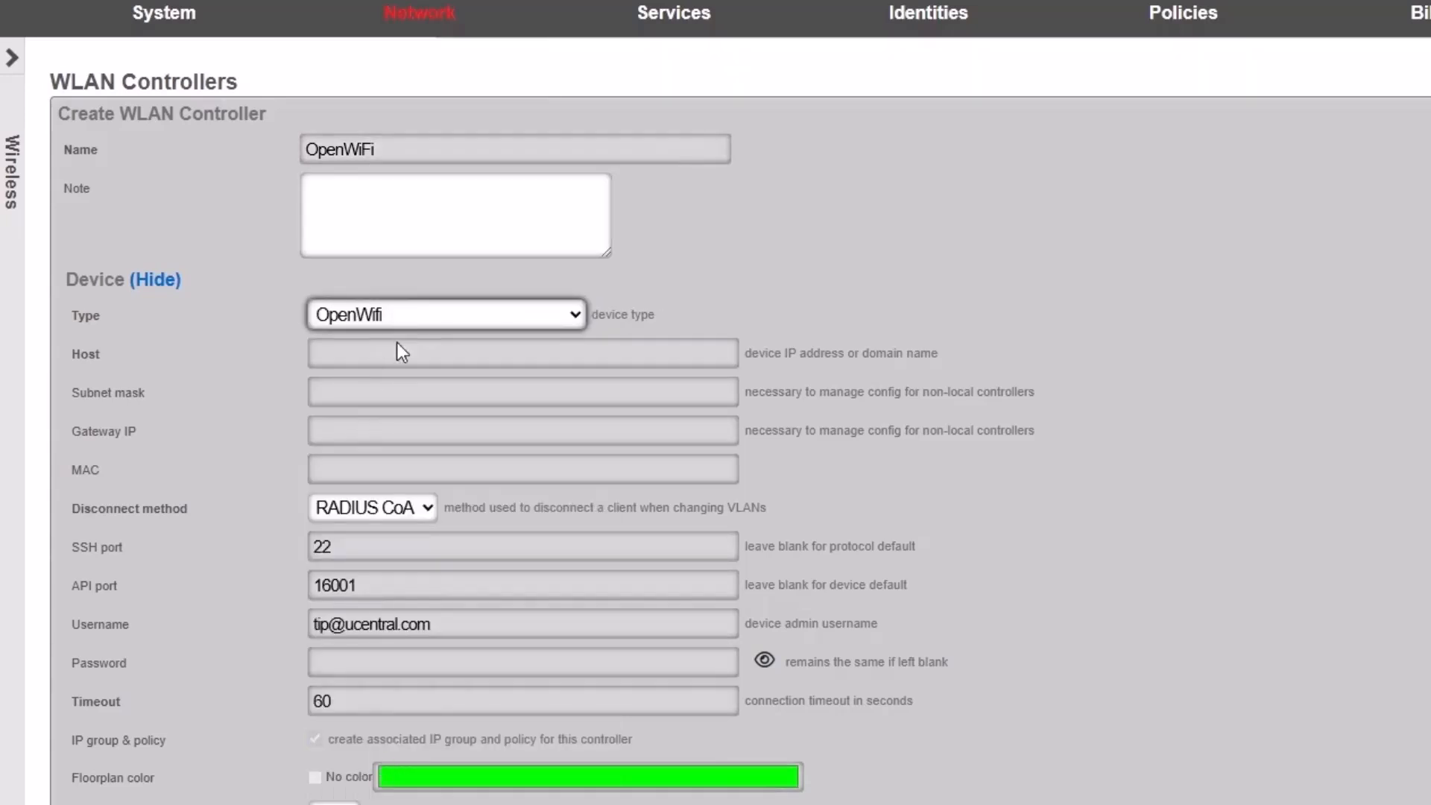
left_click(395, 352)
type("192")
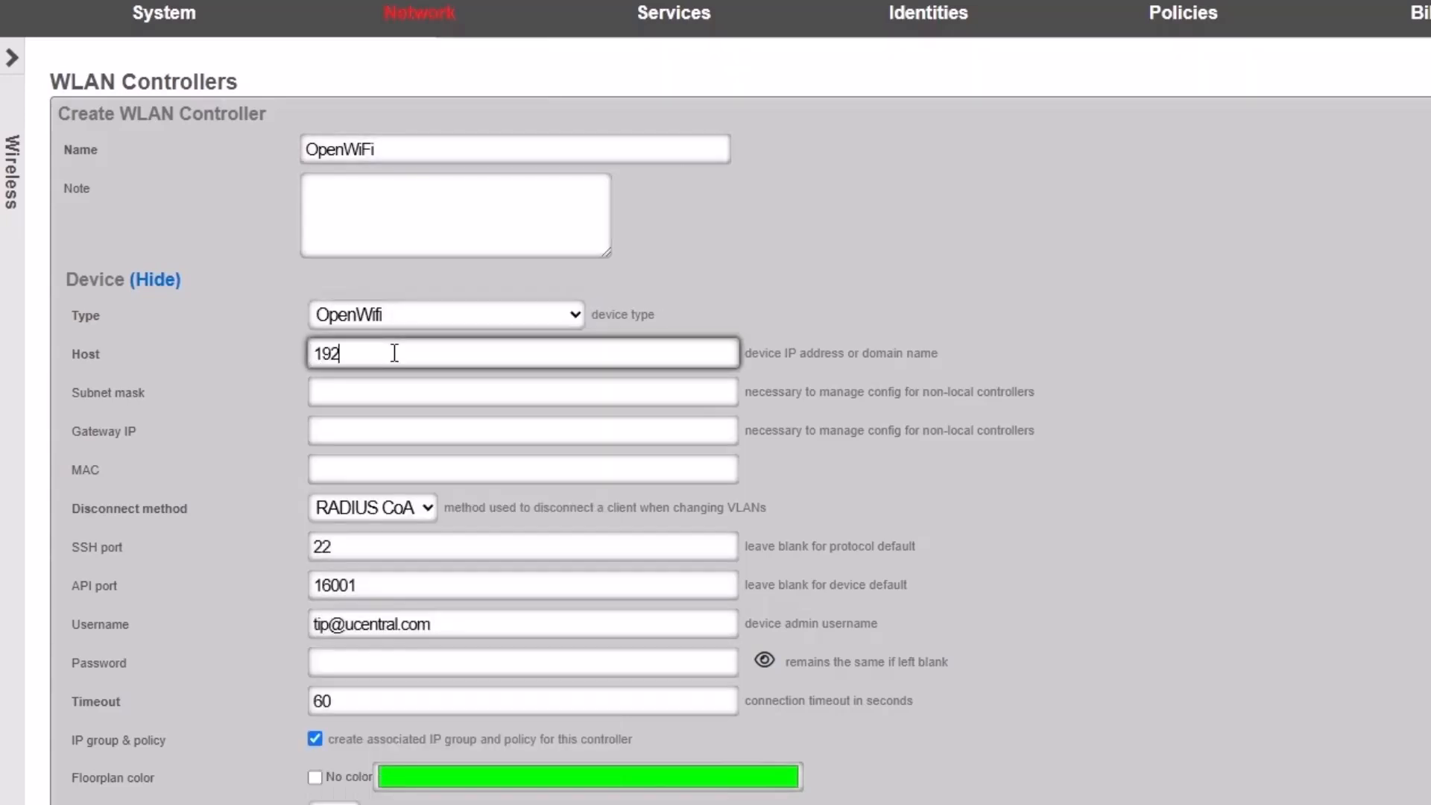
type(".168.5.5")
left_click(398, 666)
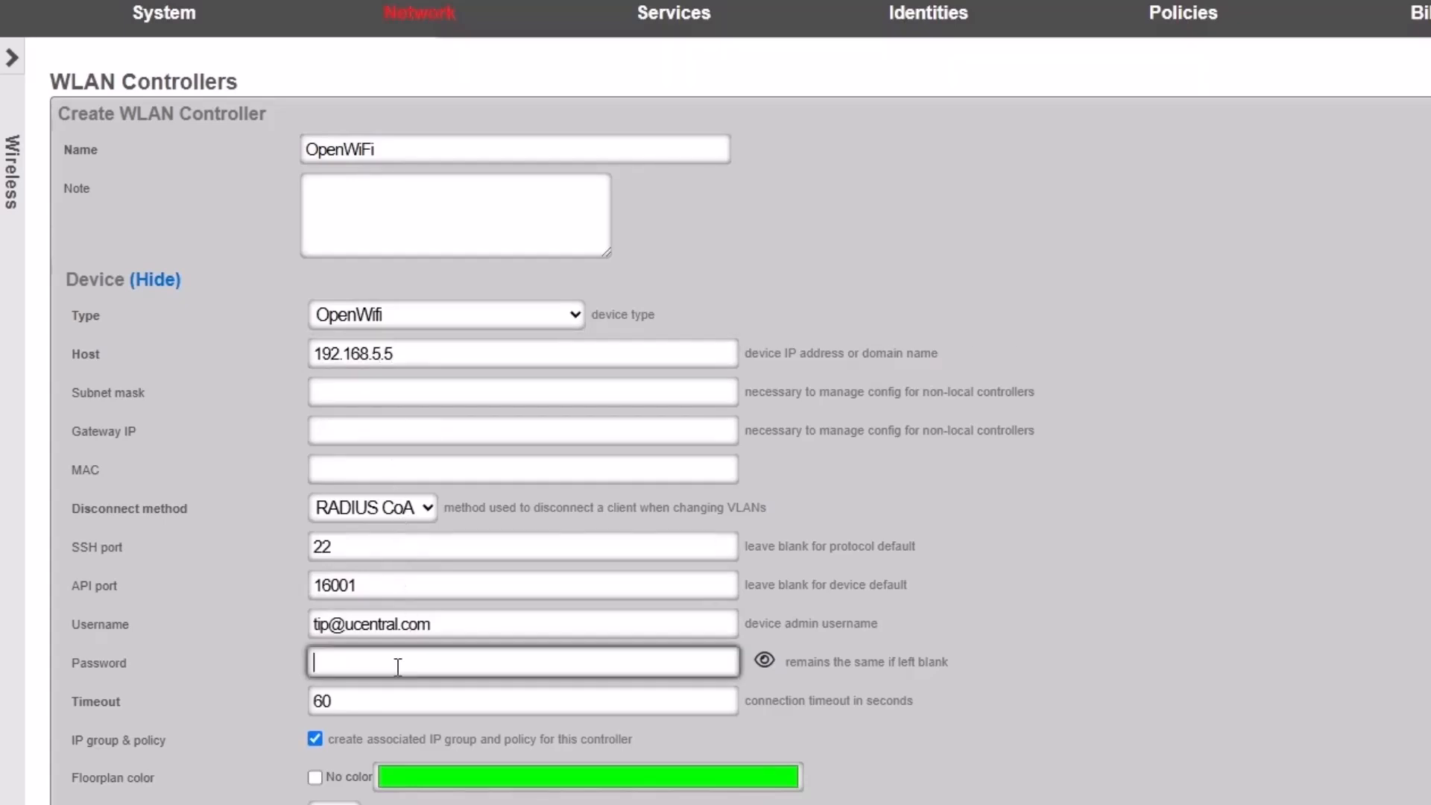
left_click(764, 662)
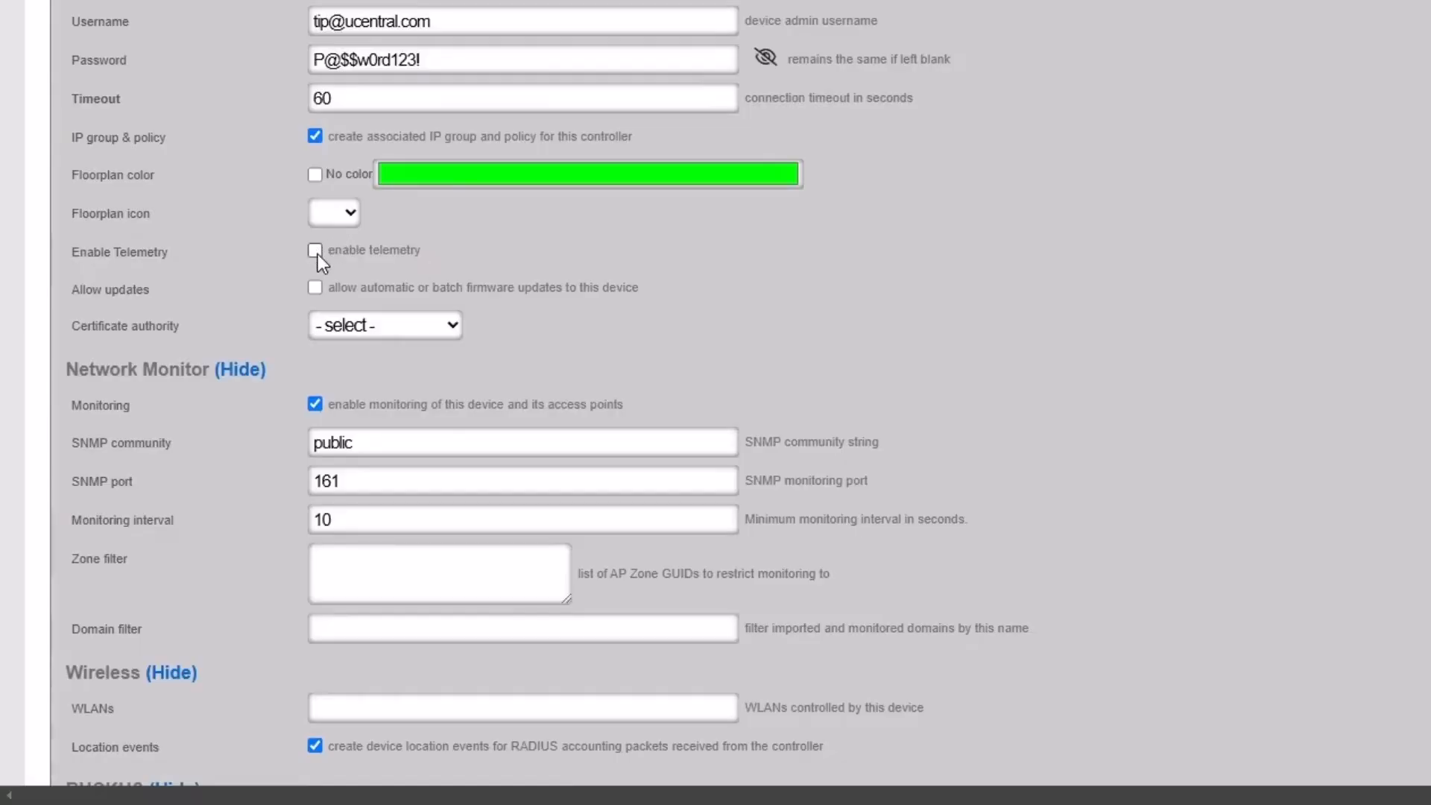
- Enable telemetry, choose the netlab.syserr.com certificate authority, and create the controller
left_click(315, 250)
left_click(389, 336)
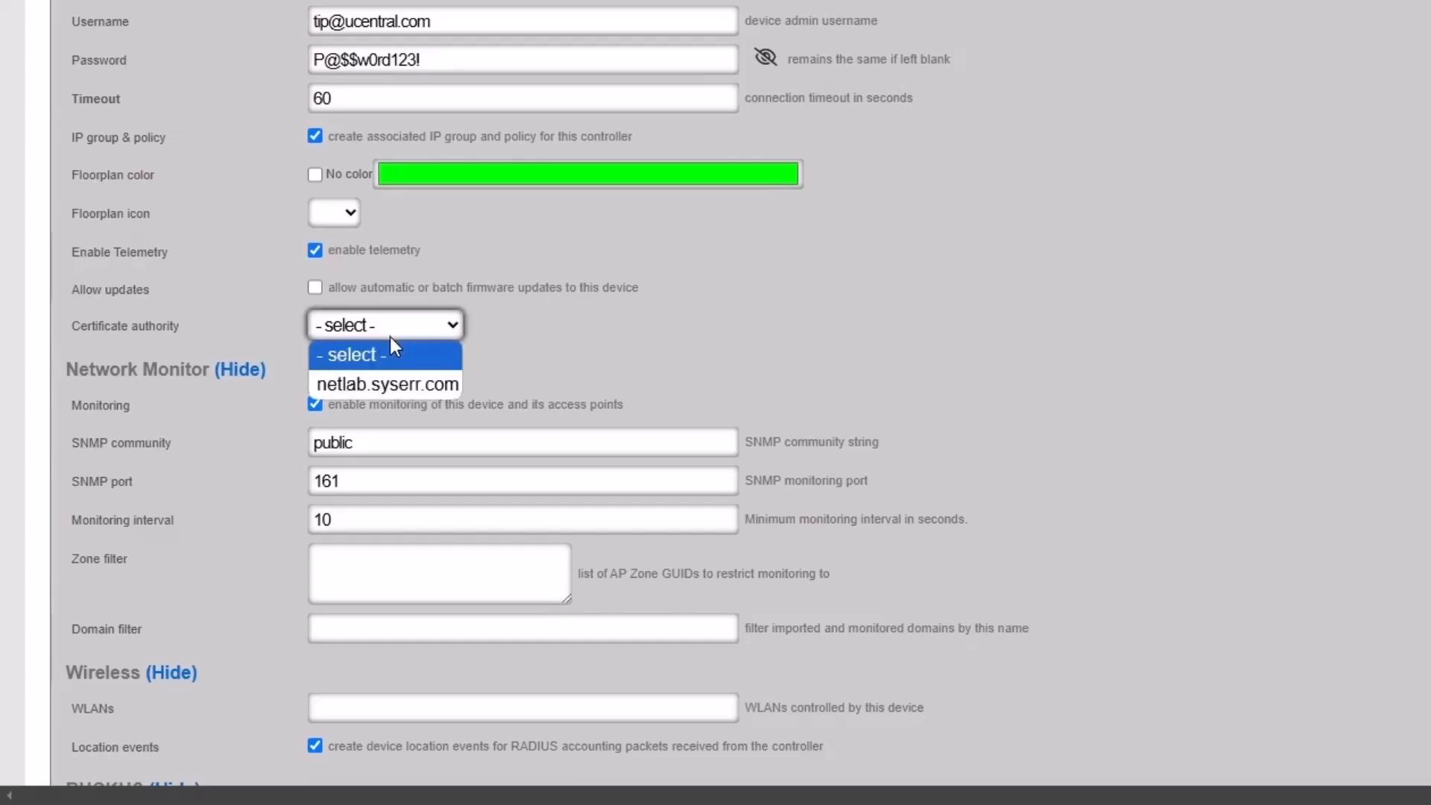
left_click(388, 384)
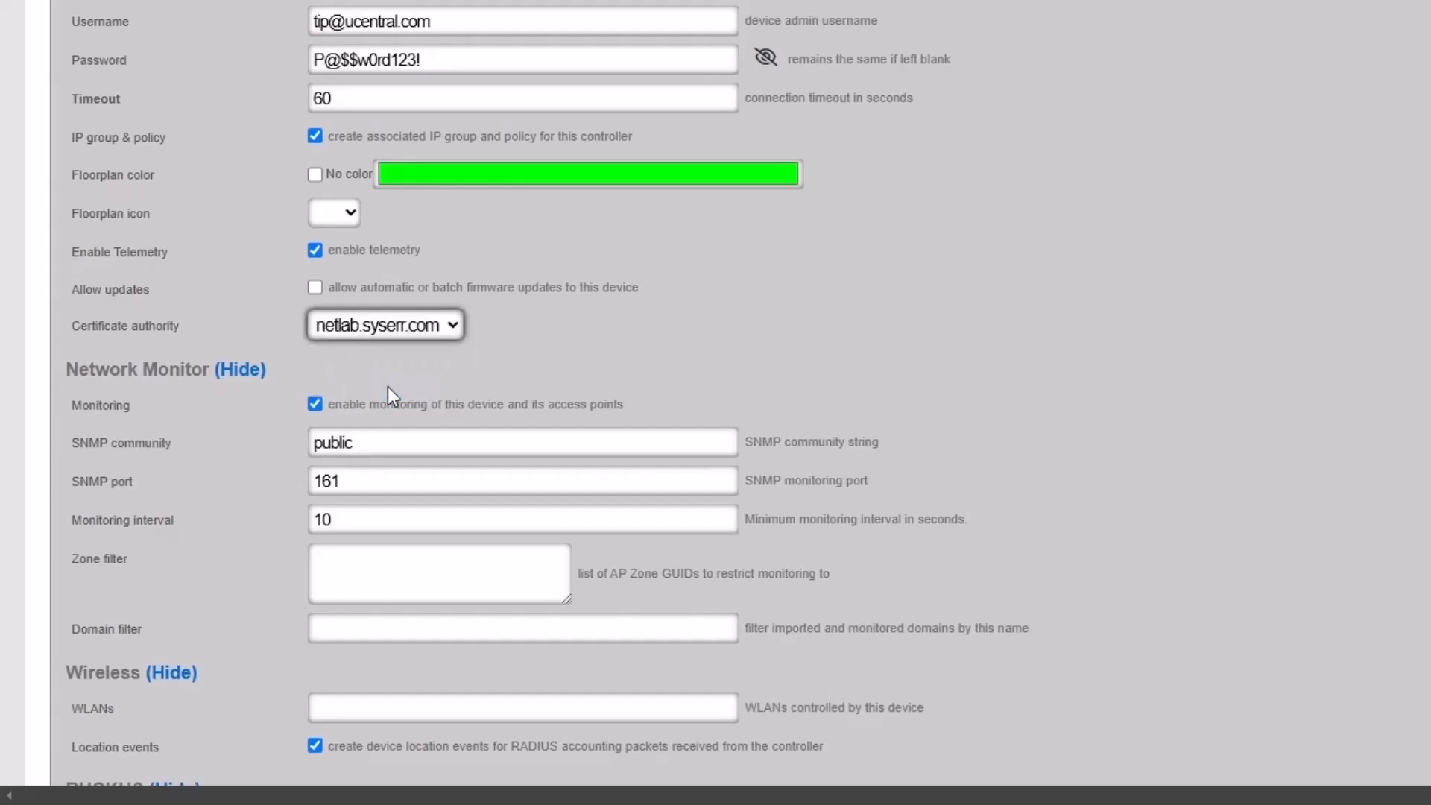
scroll(150, 385, "down", 9)
left_click(97, 525)
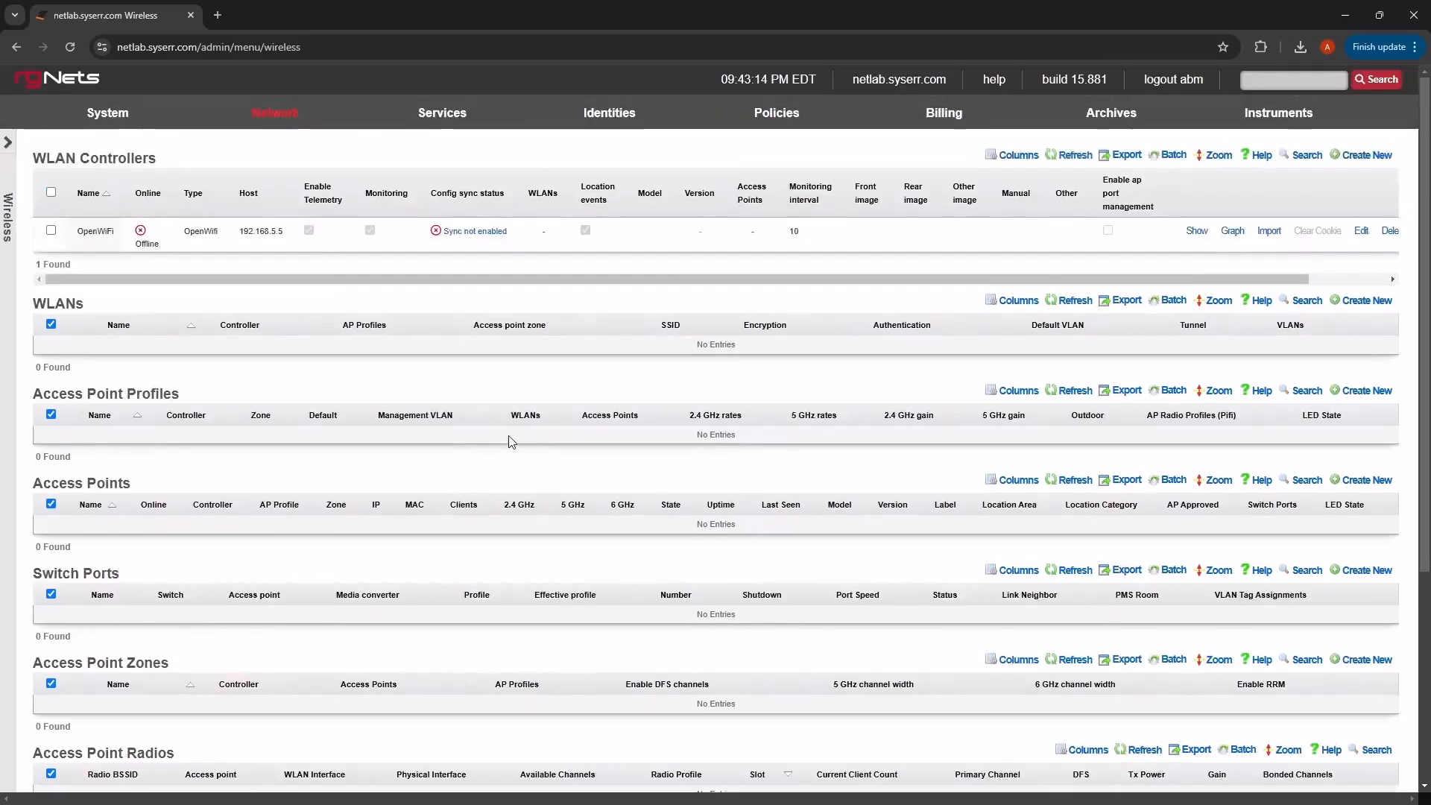
- Start the openwifi virtual machine under Virtualization and enable its Autostart
mouse_move(439, 123)
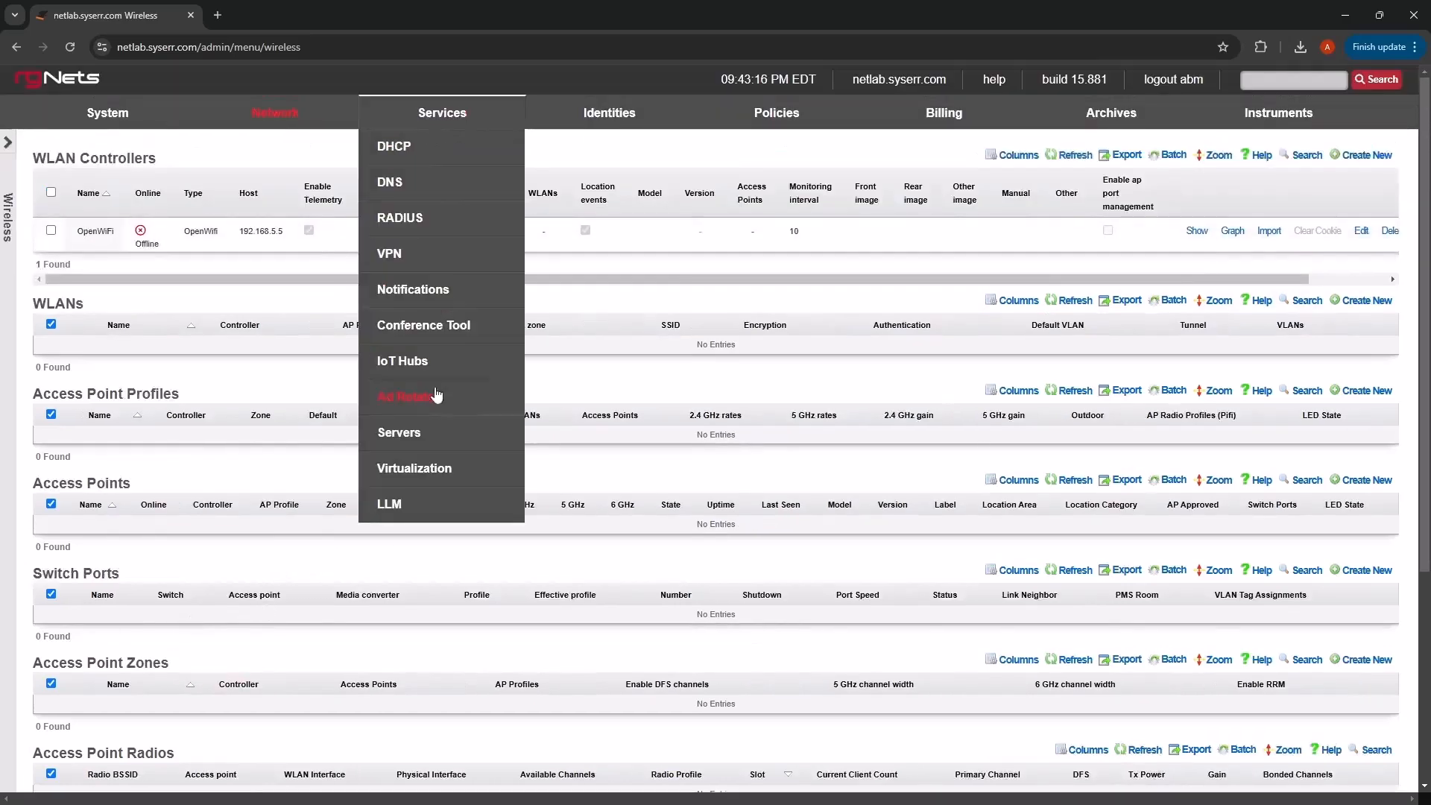
left_click(427, 471)
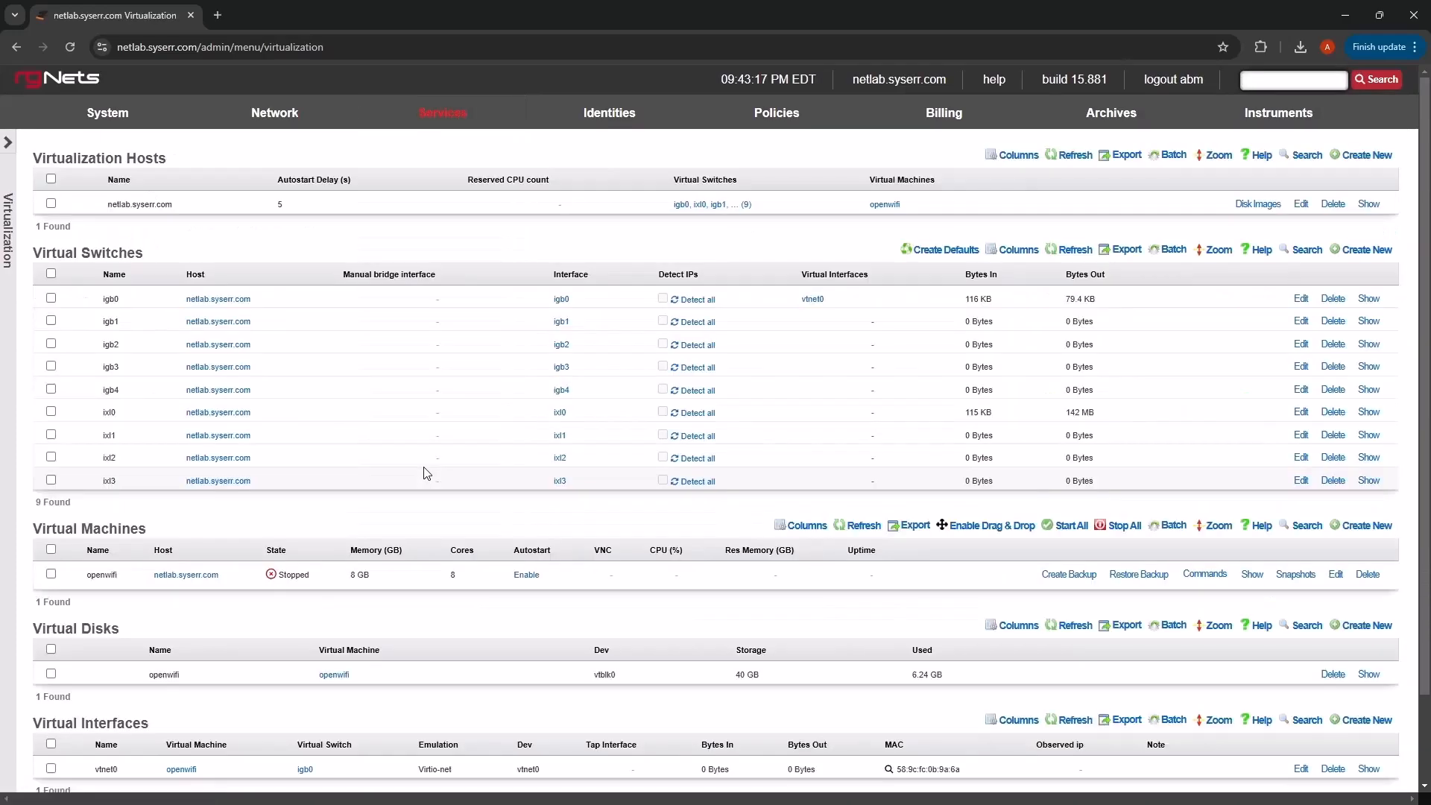
scroll(913, 467, "down", 1)
scroll(914, 467, "down", 1)
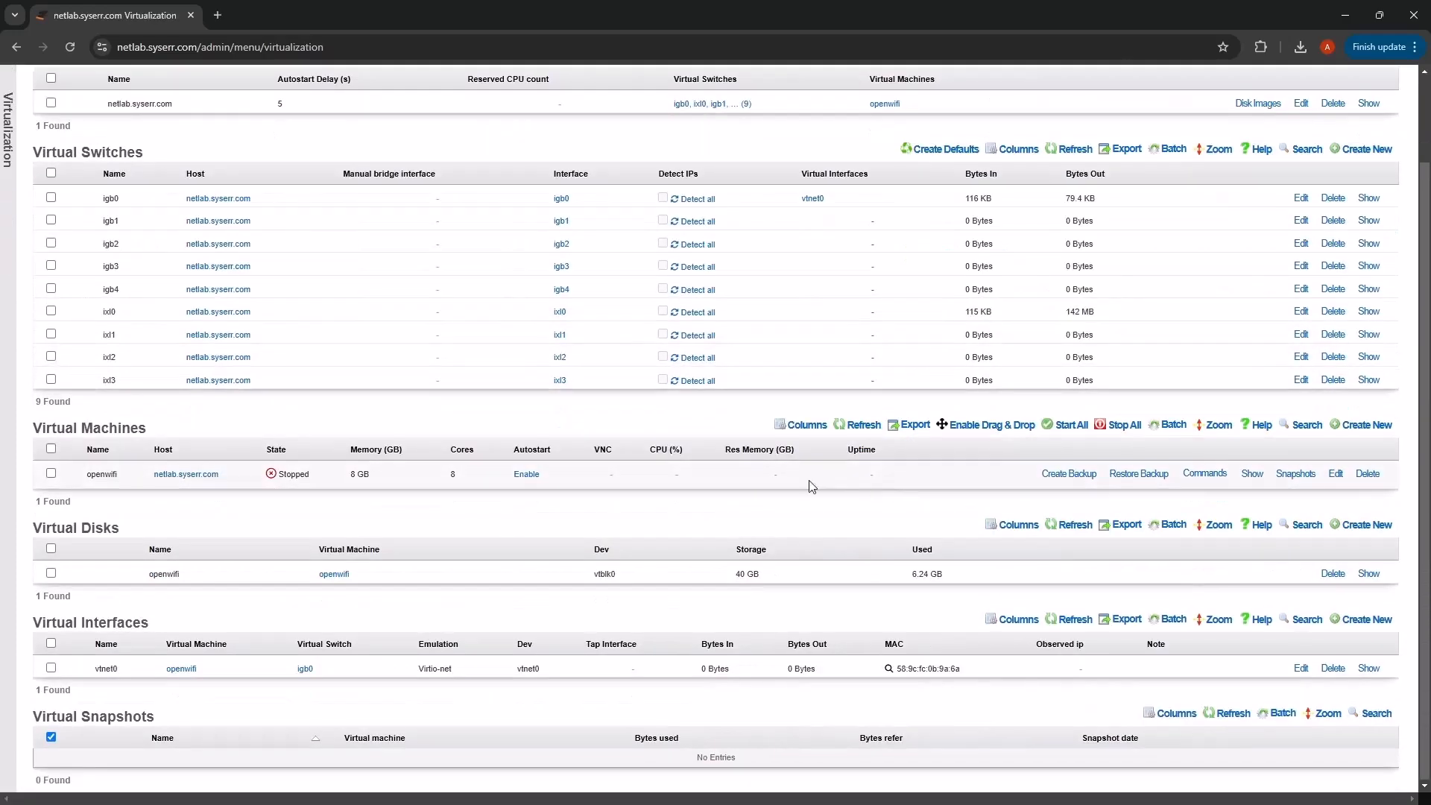
left_click(1196, 475)
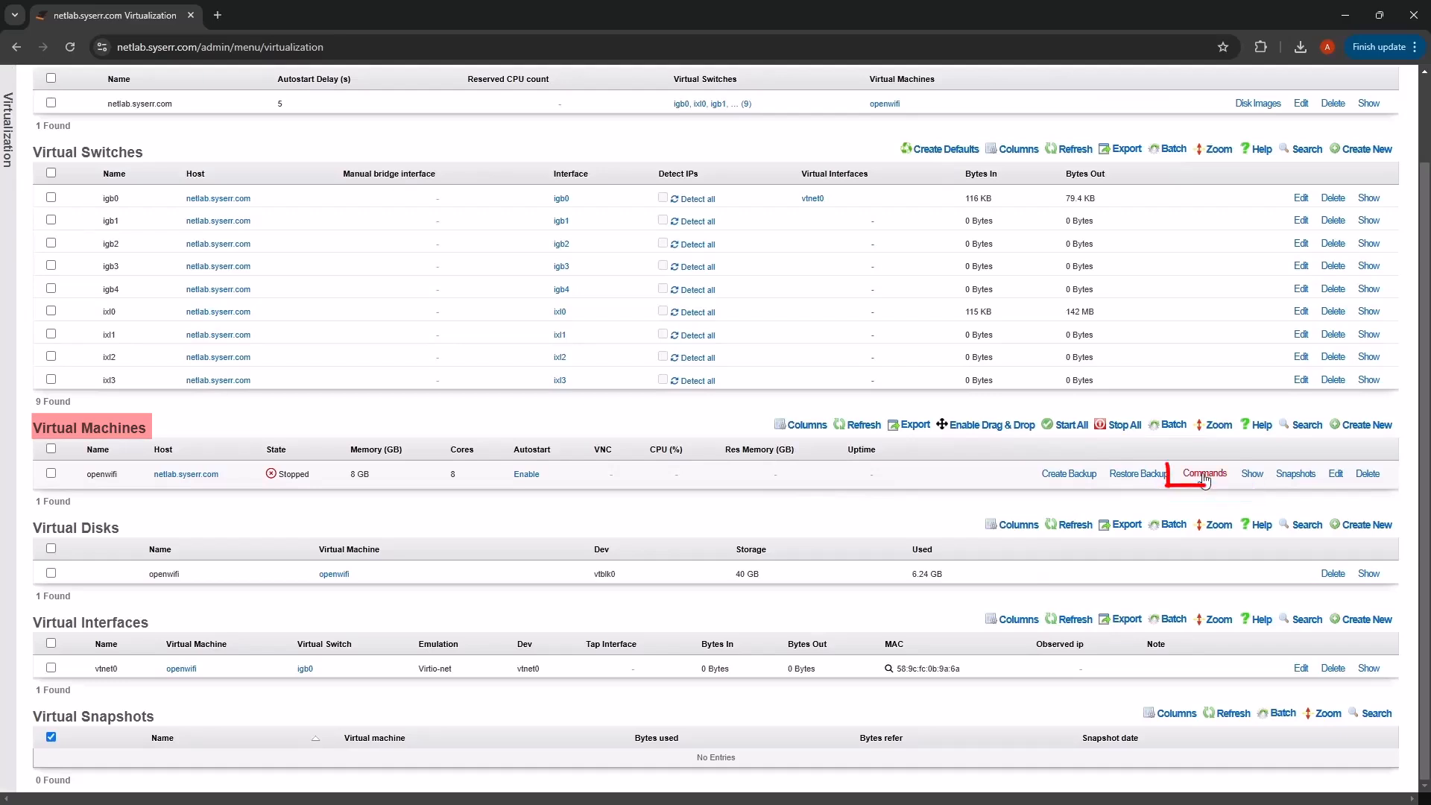
left_click(1162, 486)
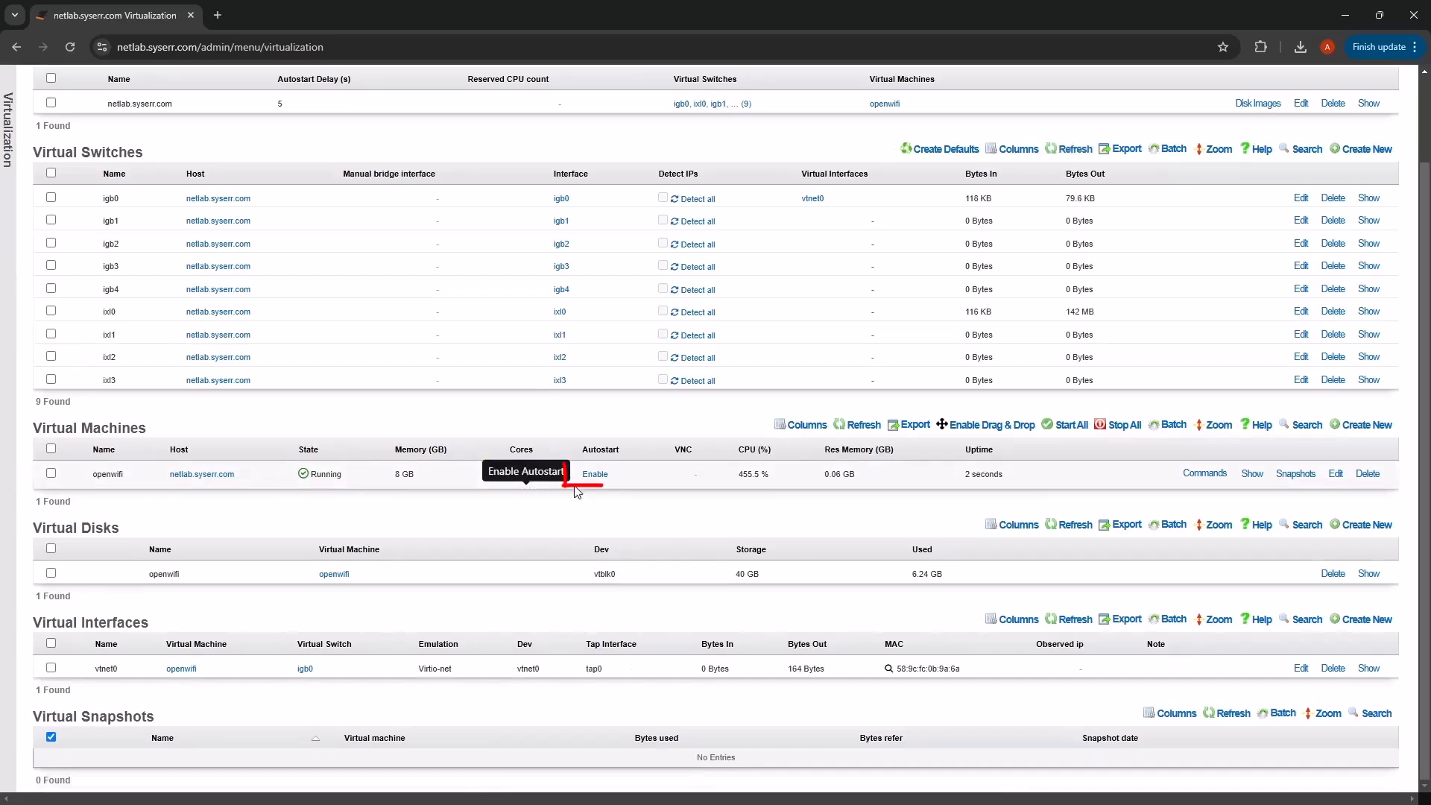
left_click(589, 477)
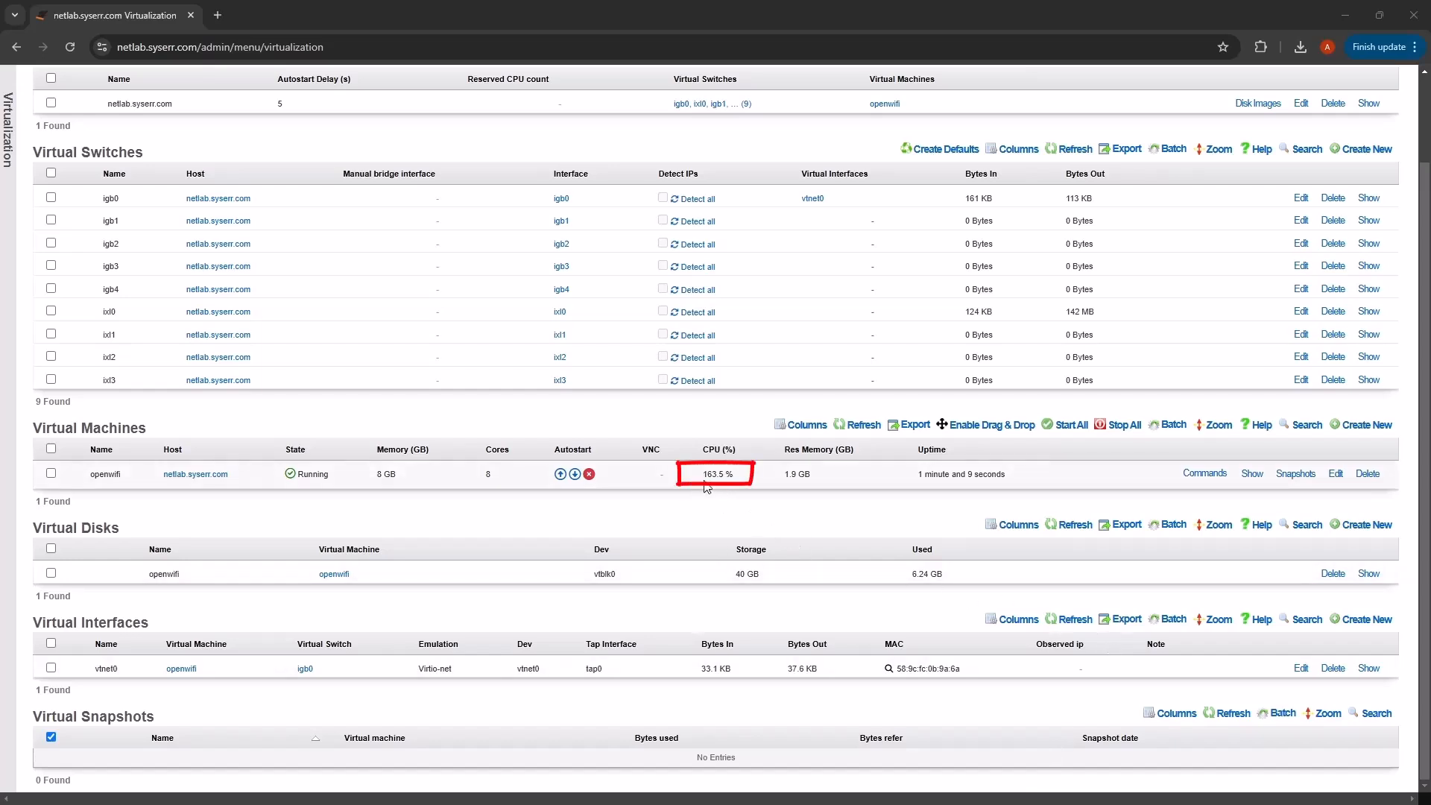
scroll(690, 514, "up", 2)
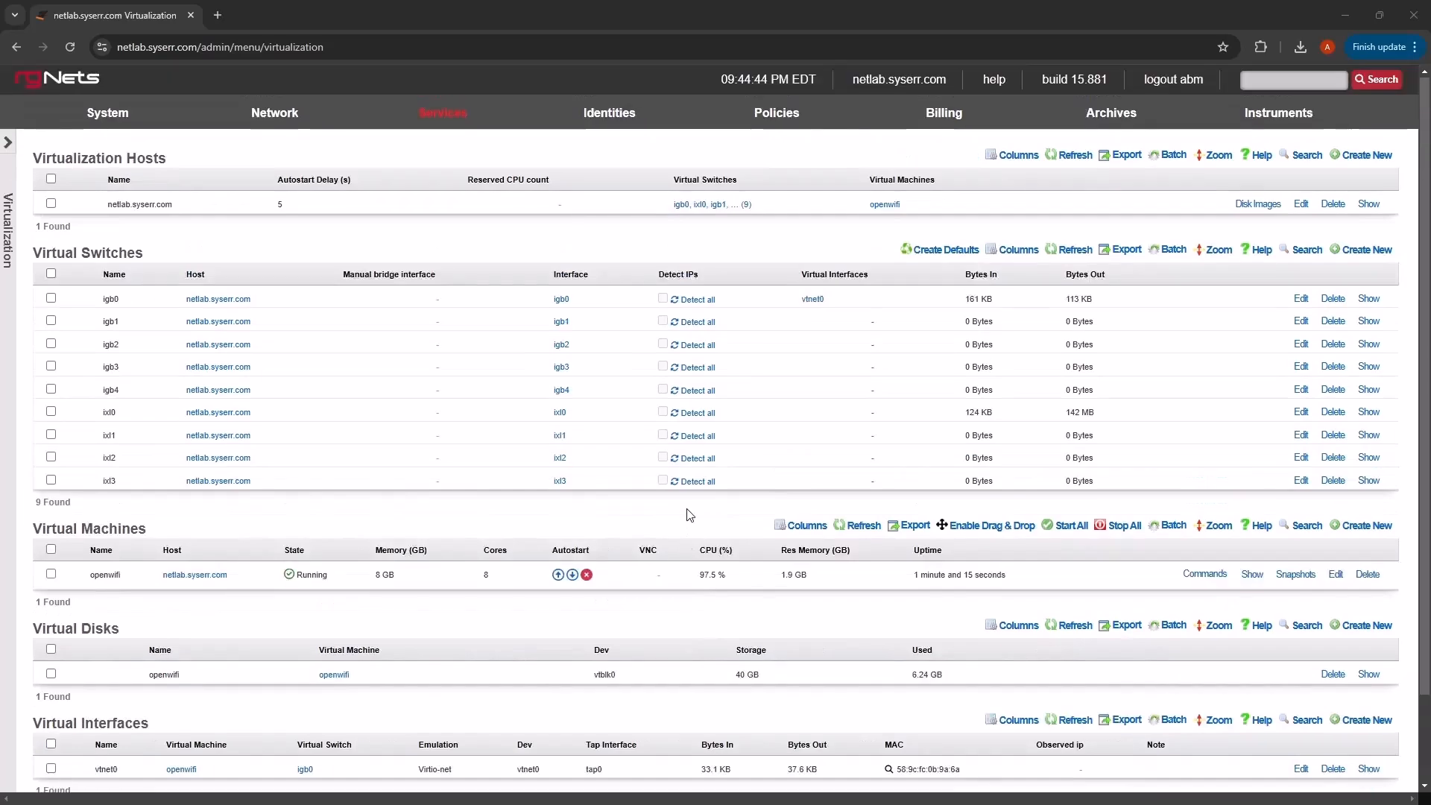
- Go to Network > Wireless, where the OpenWiFi controller now reports Online
mouse_move(307, 131)
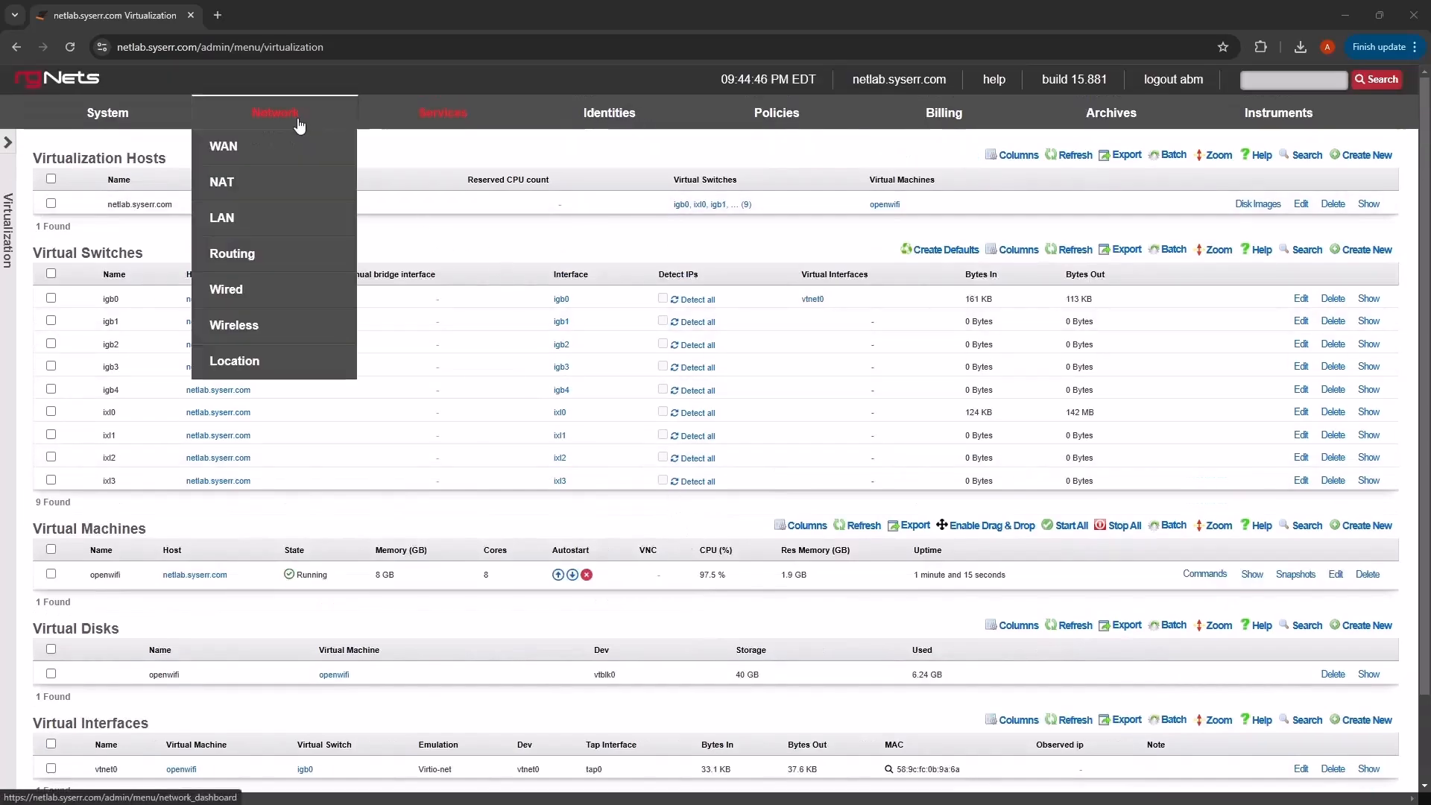
left_click(295, 330)
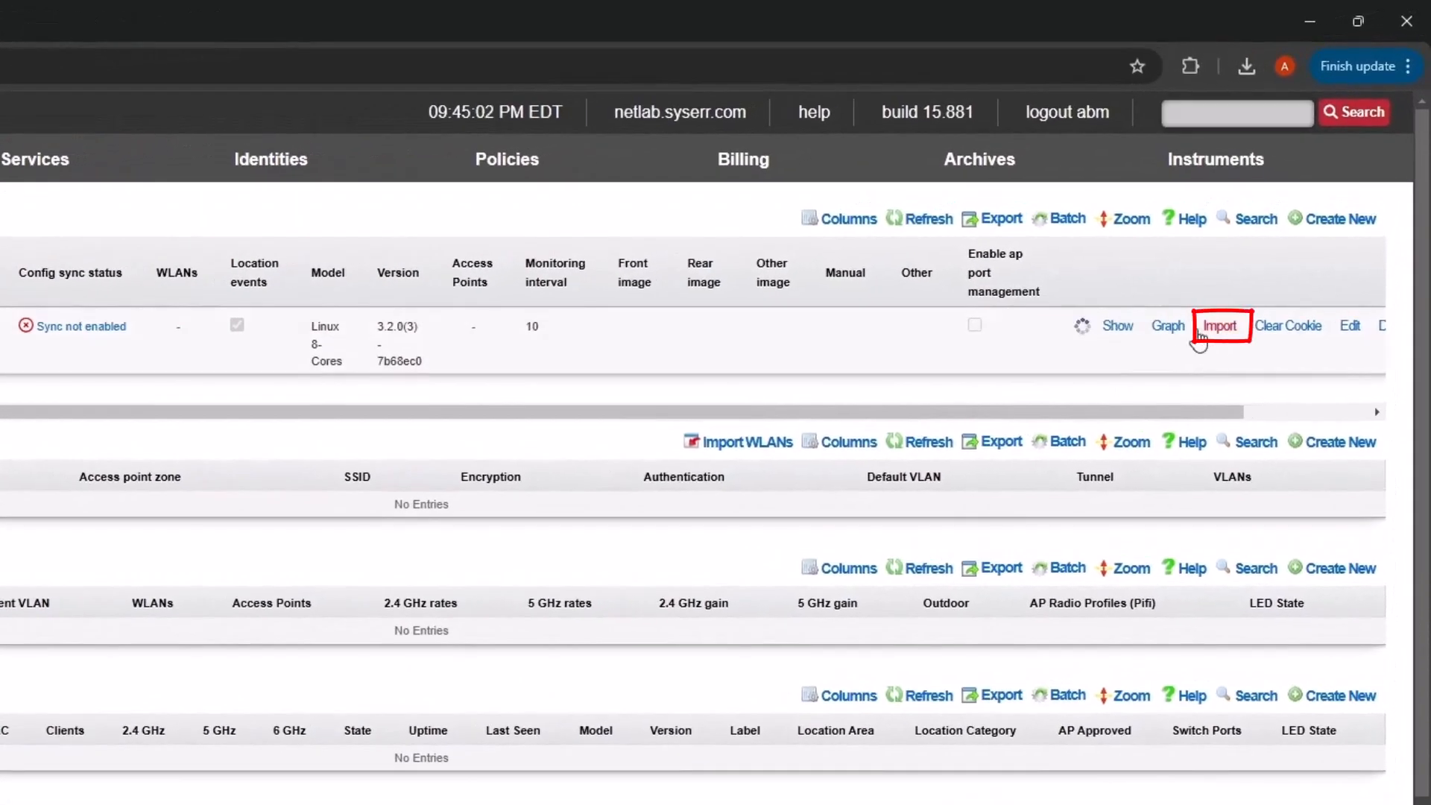
- Import access points from the OpenWiFi controller using an access point scan of 192.168.5.0/24
left_click(1209, 319)
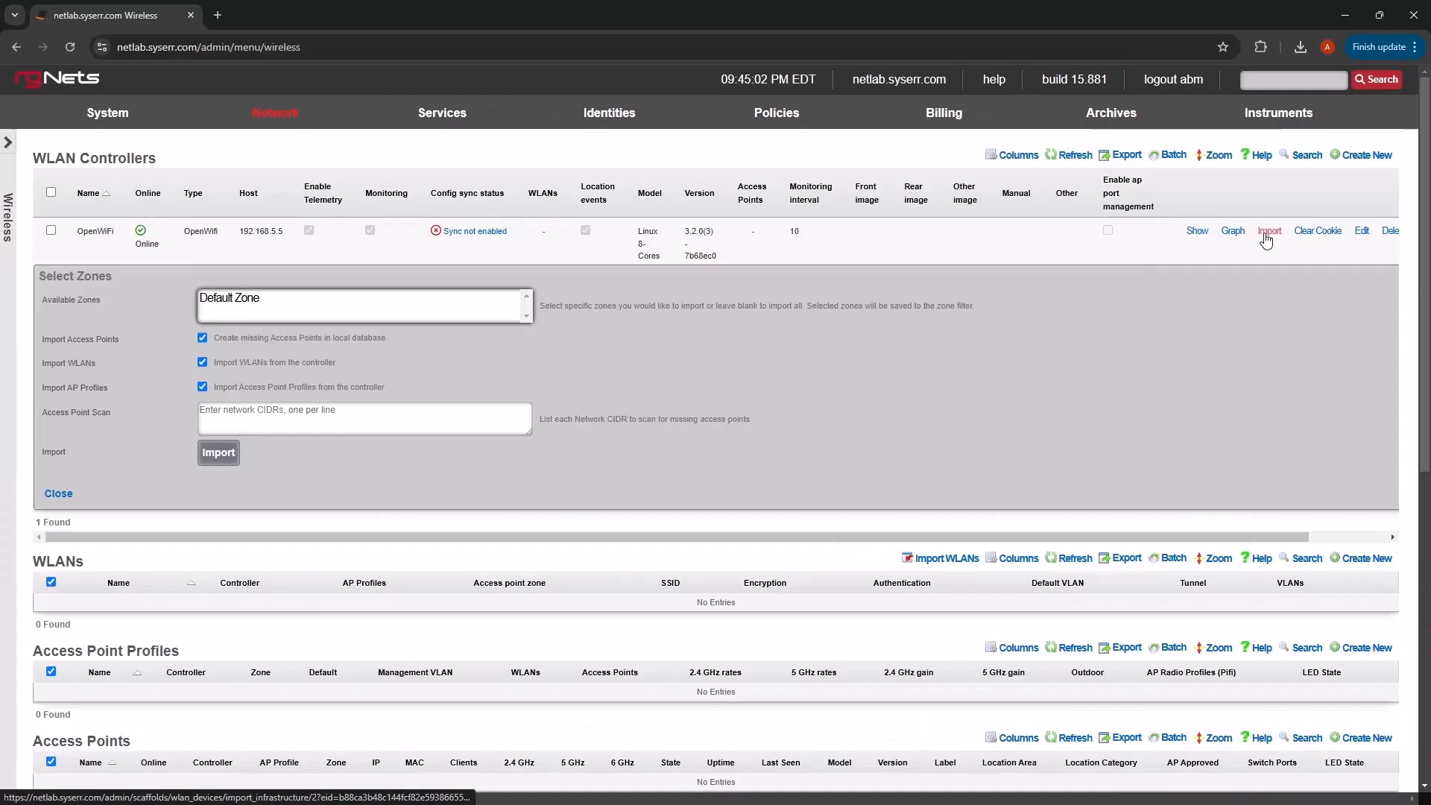
left_click(272, 418)
type("192.168.5.0/24 ")
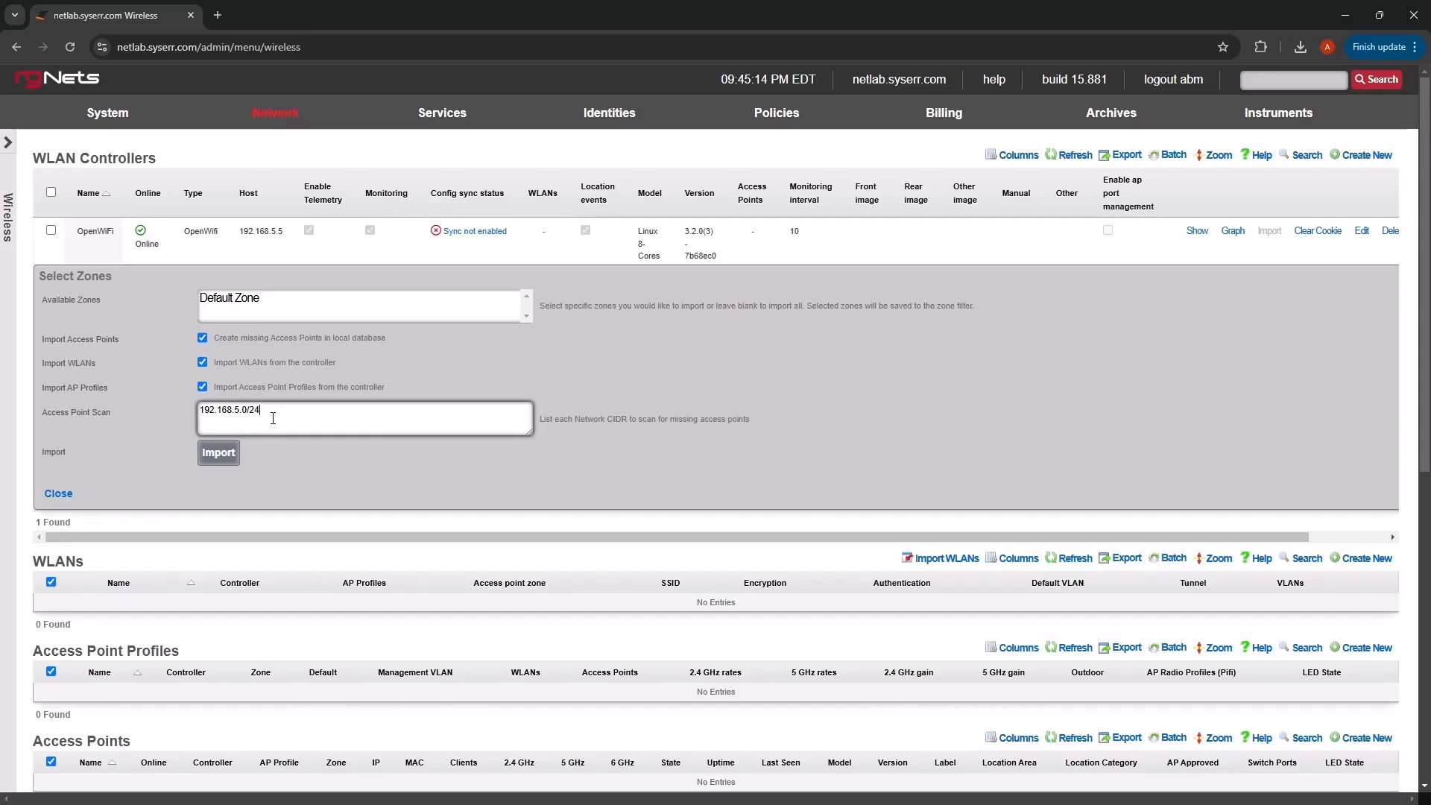
type("192.168.5.10")
key("Return")
type("192.168.5")
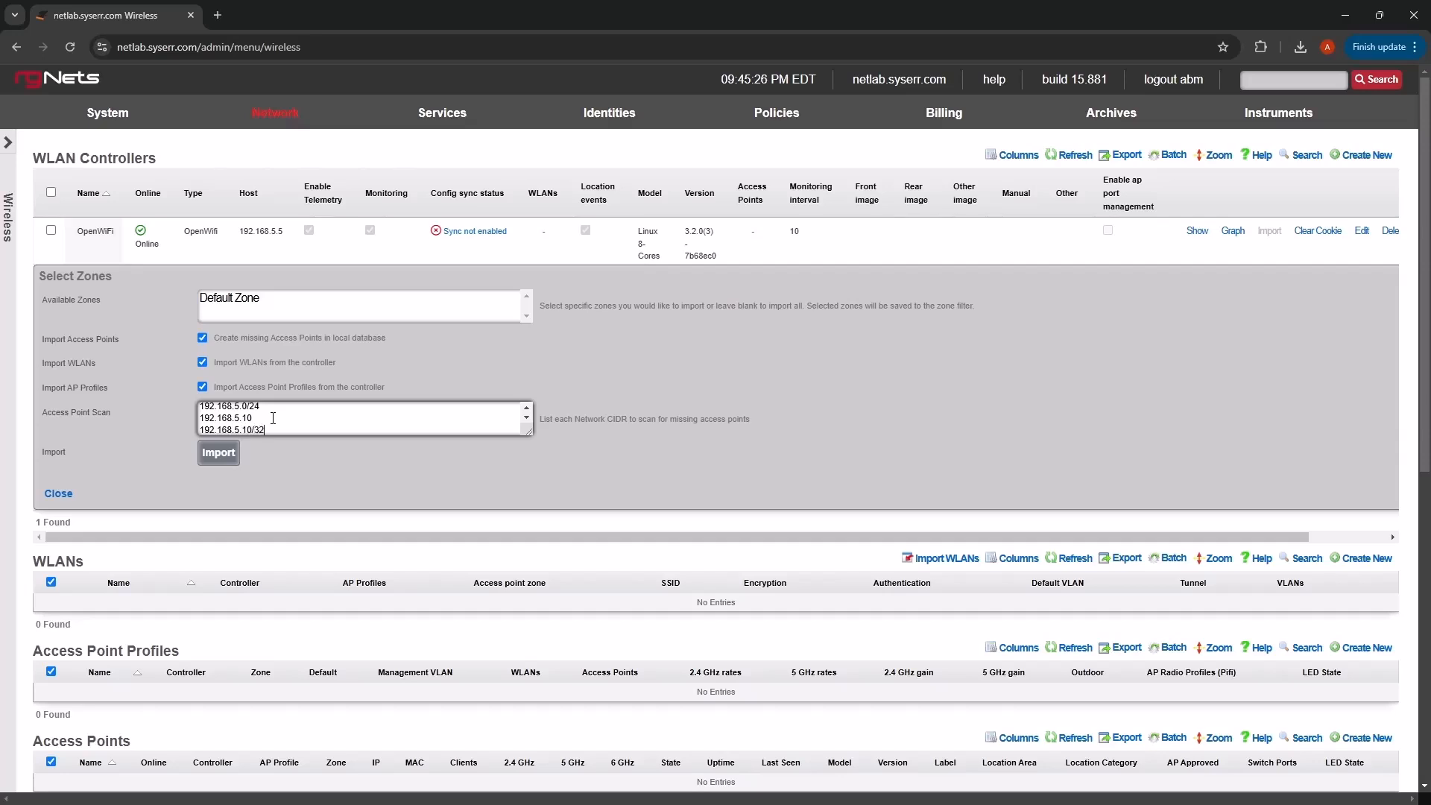
left_click_drag(262, 430, 188, 419)
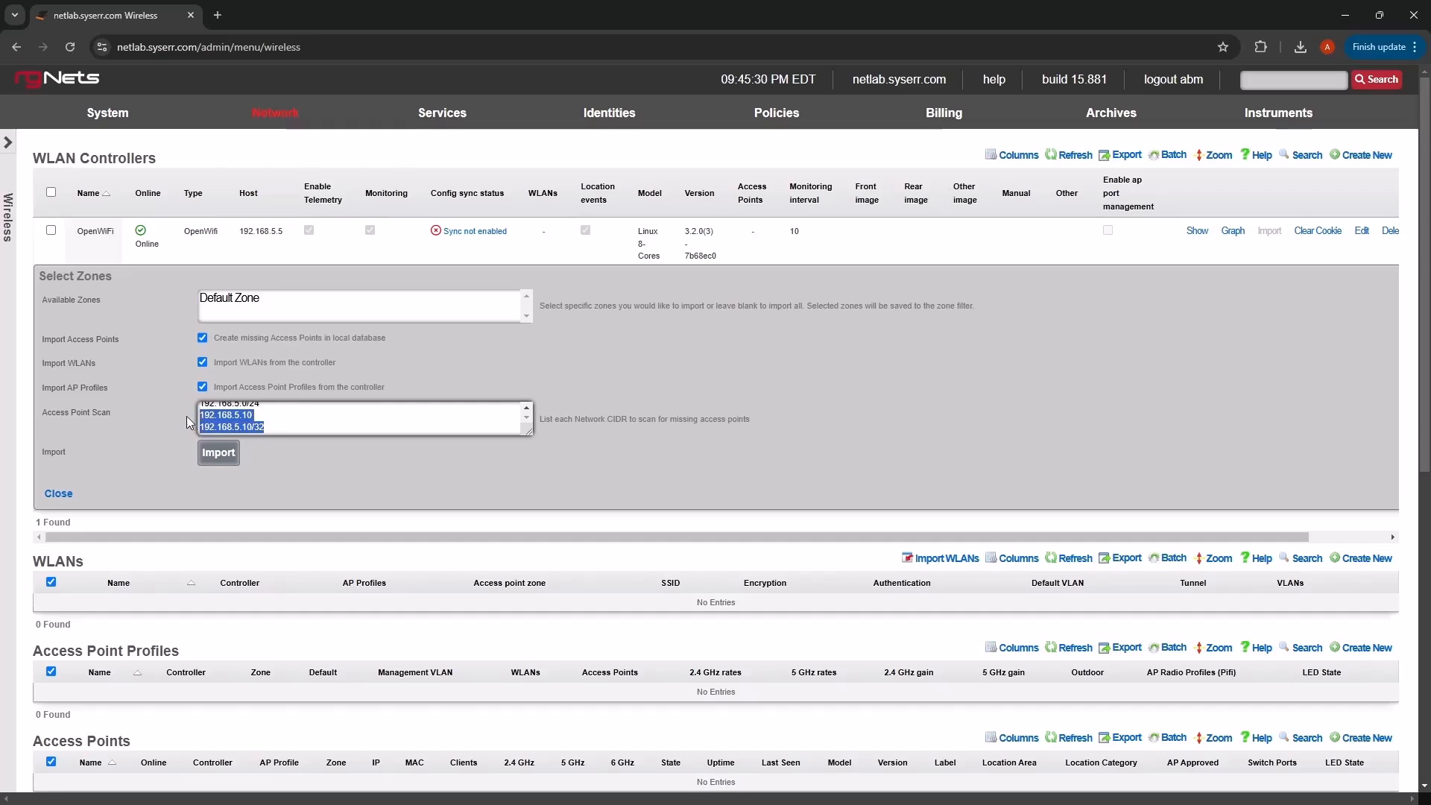
key("BackSpace")
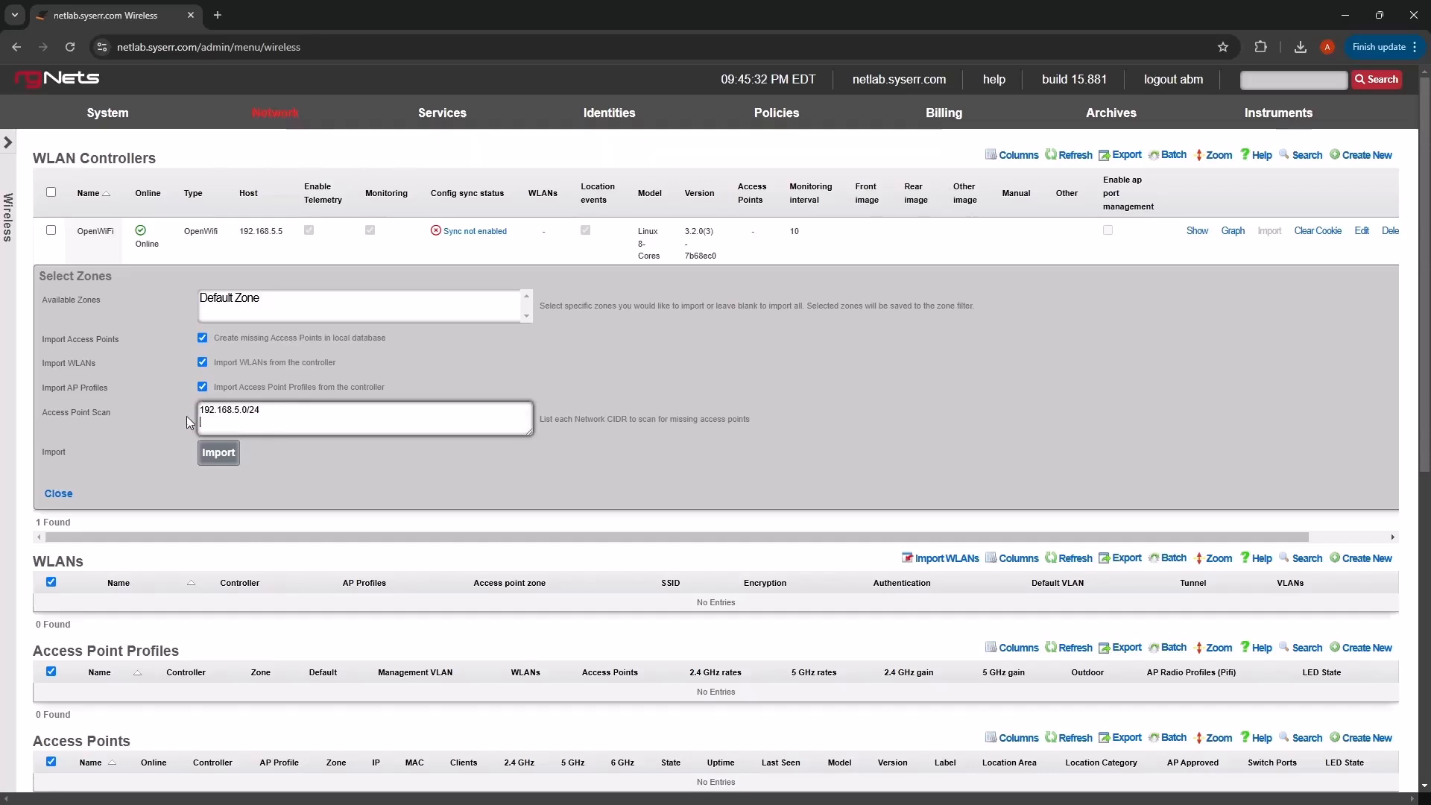
left_click(216, 457)
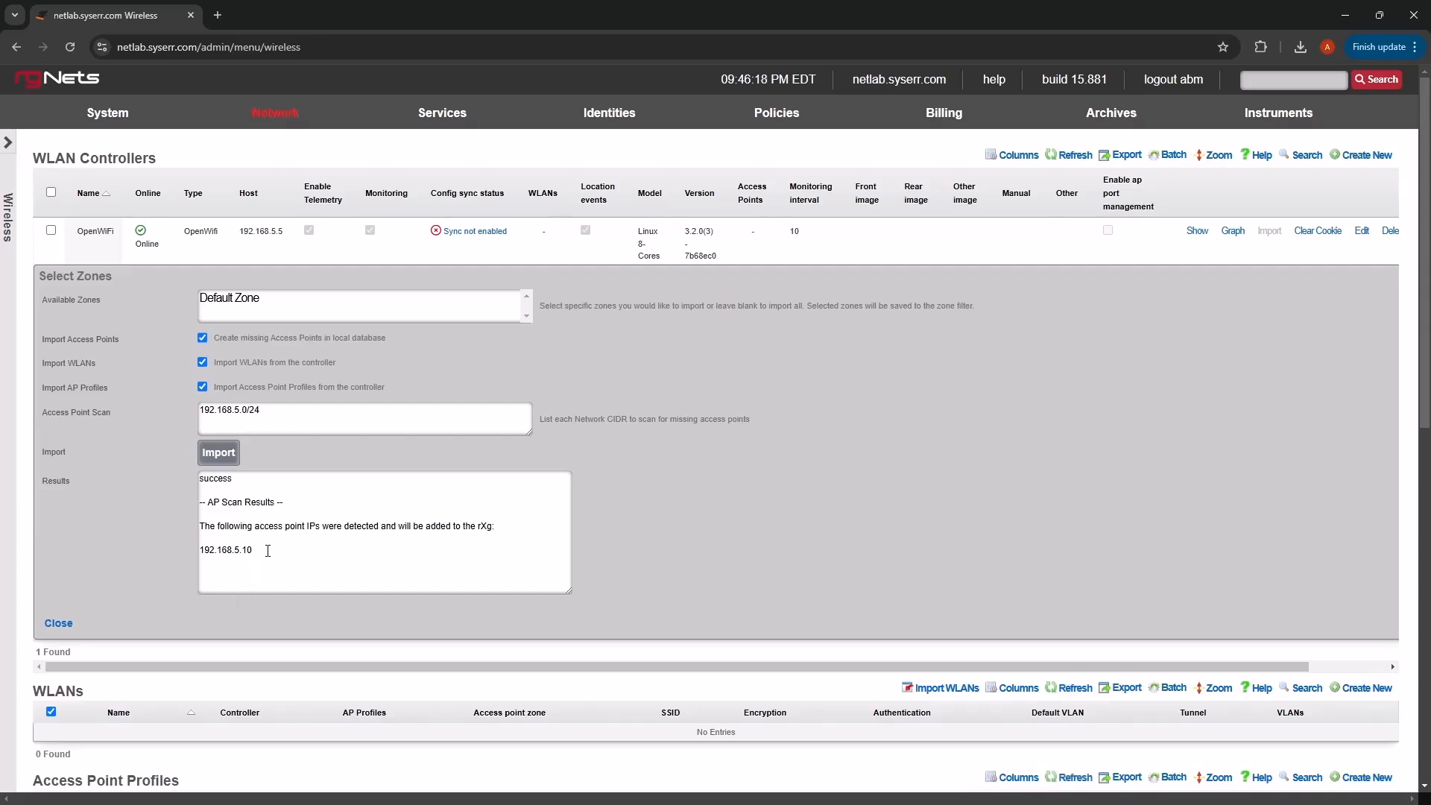
- Open the detail view of imported access point d4babaa28c90 at 192.168.5.10
left_click_drag(257, 552, 199, 553)
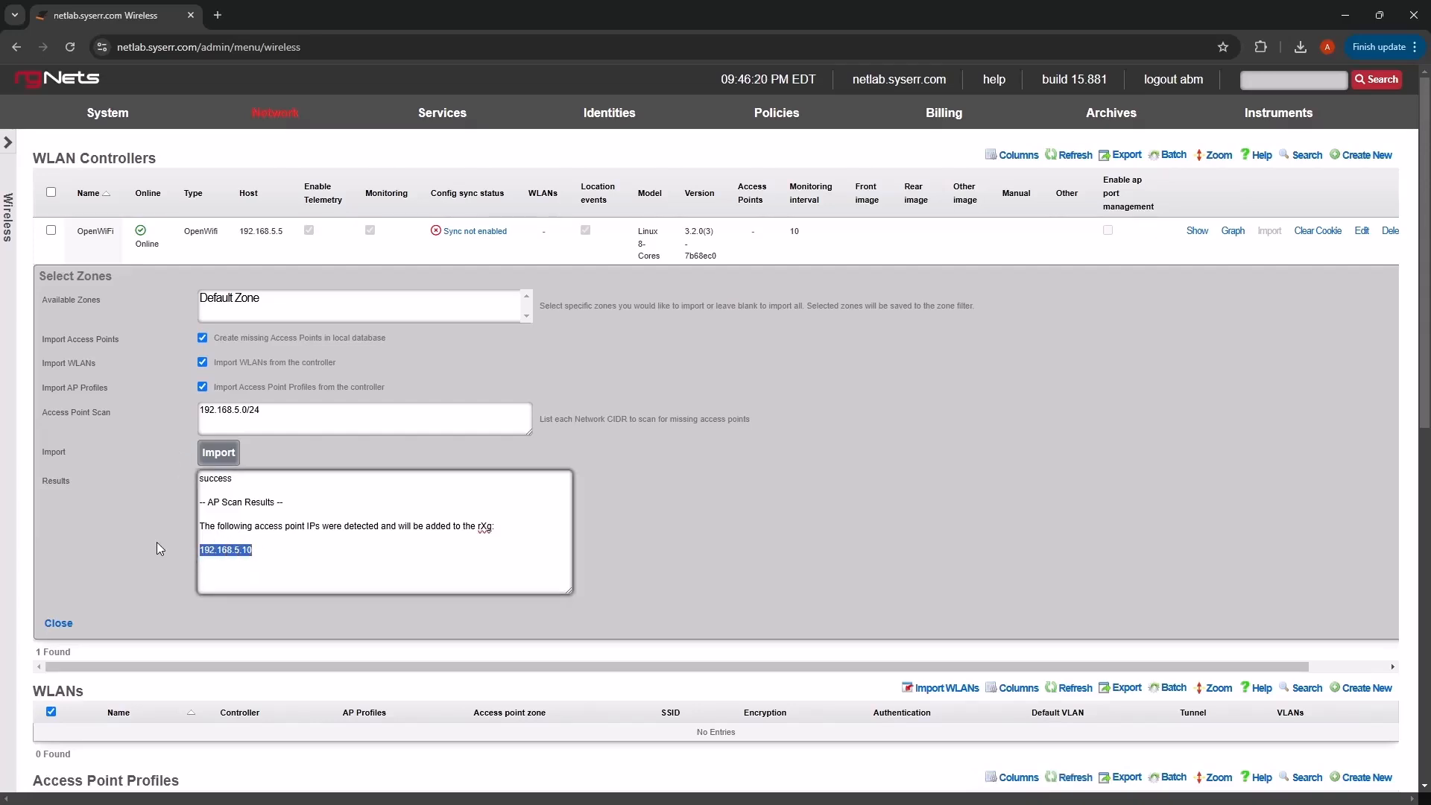
left_click(176, 529)
scroll(189, 520, "down", 5)
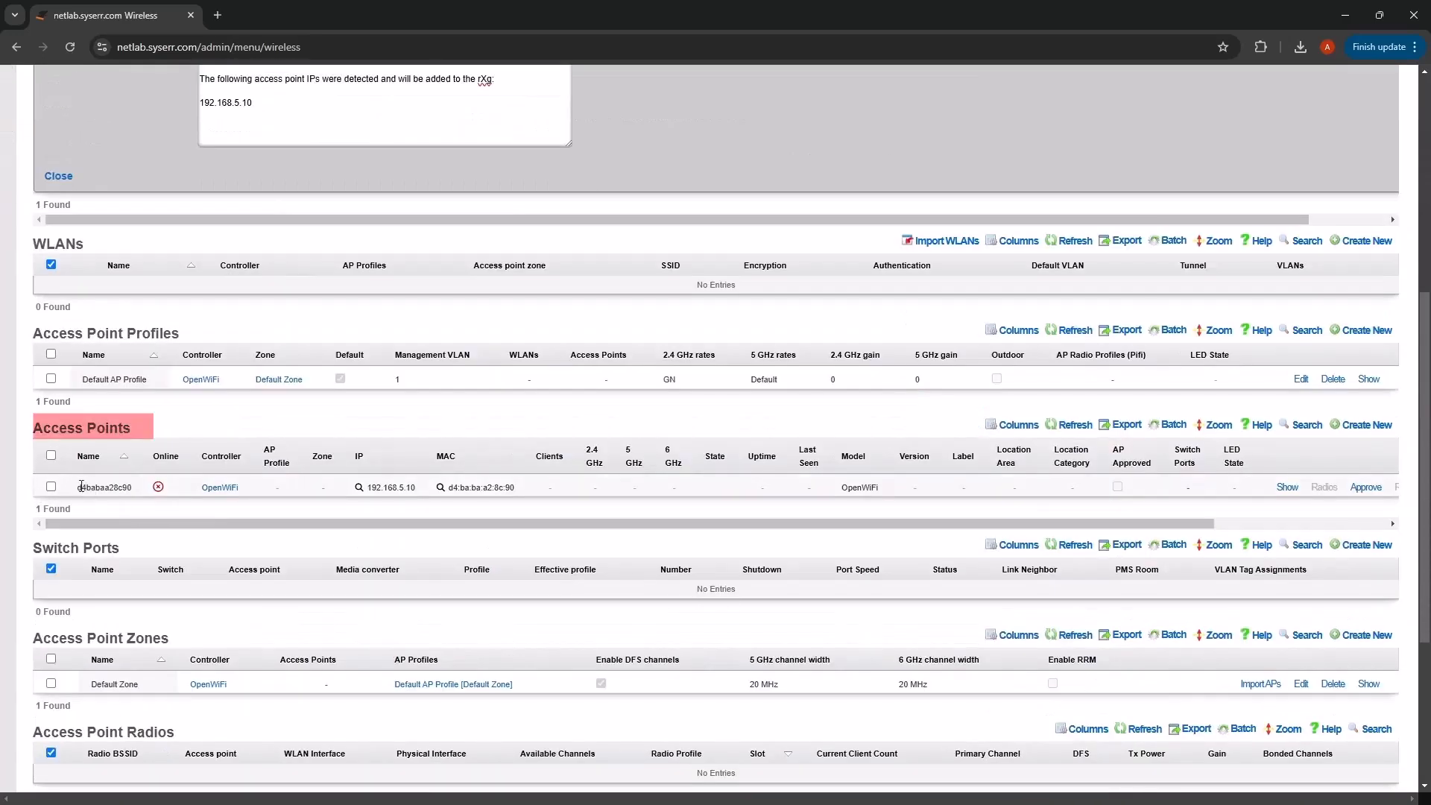
double_click(105, 487)
left_click_drag(186, 524, 351, 520)
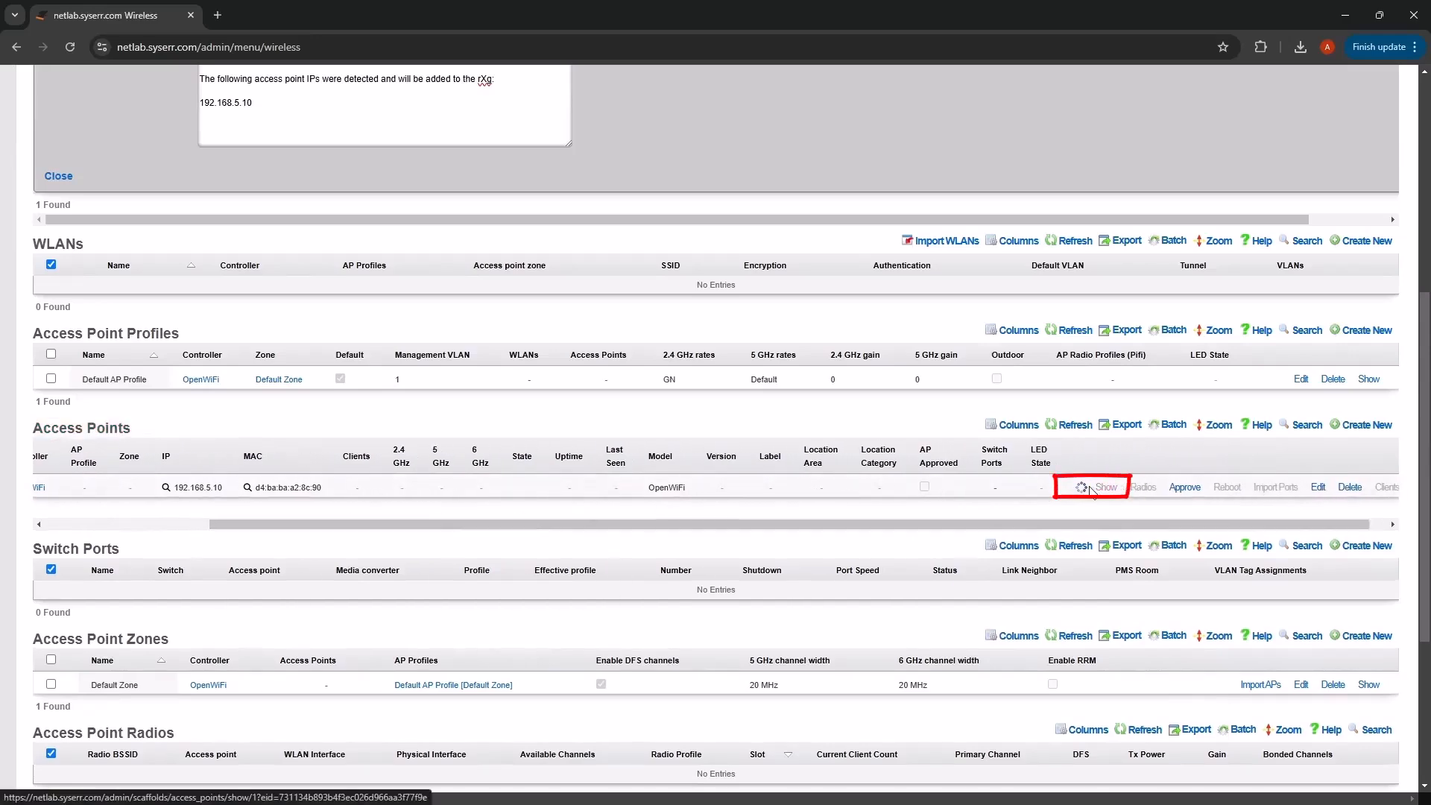
left_click(1094, 487)
scroll(213, 540, "down", 9)
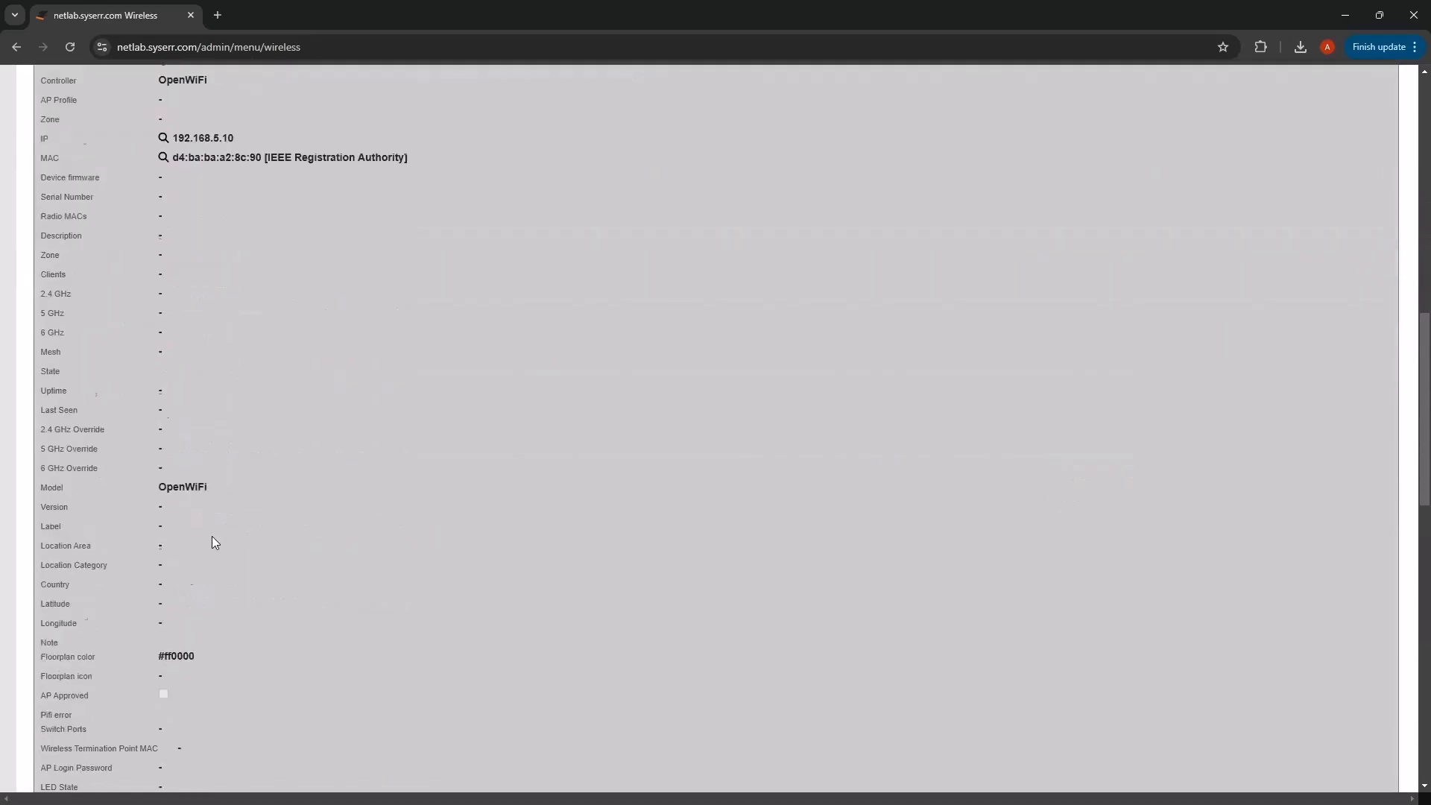
- Inspect the access point's CSR, then close its details to return to the Access Points table
scroll(211, 533, "down", 3)
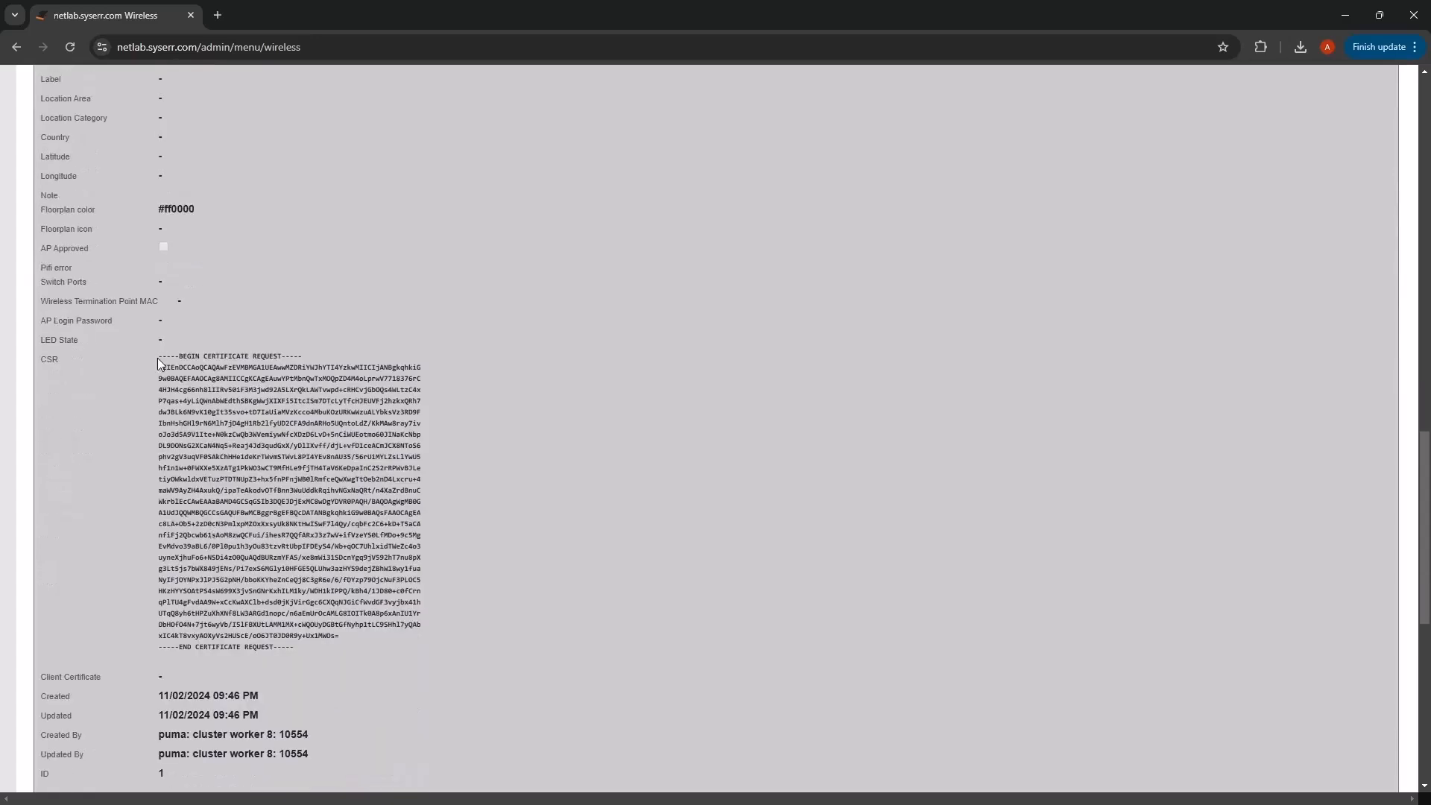
left_click_drag(158, 358, 301, 655)
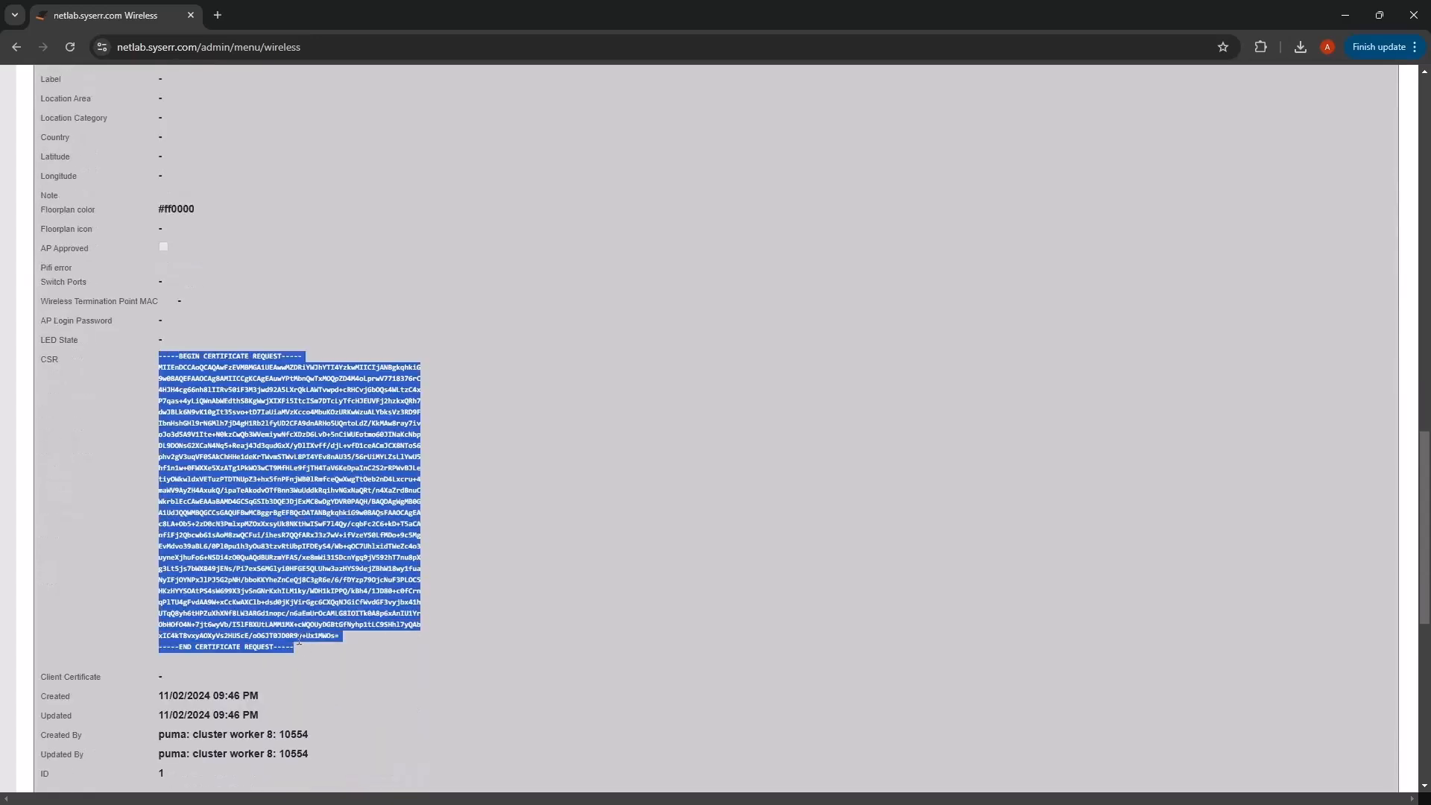
left_click(299, 640)
scroll(272, 608, "up", 12)
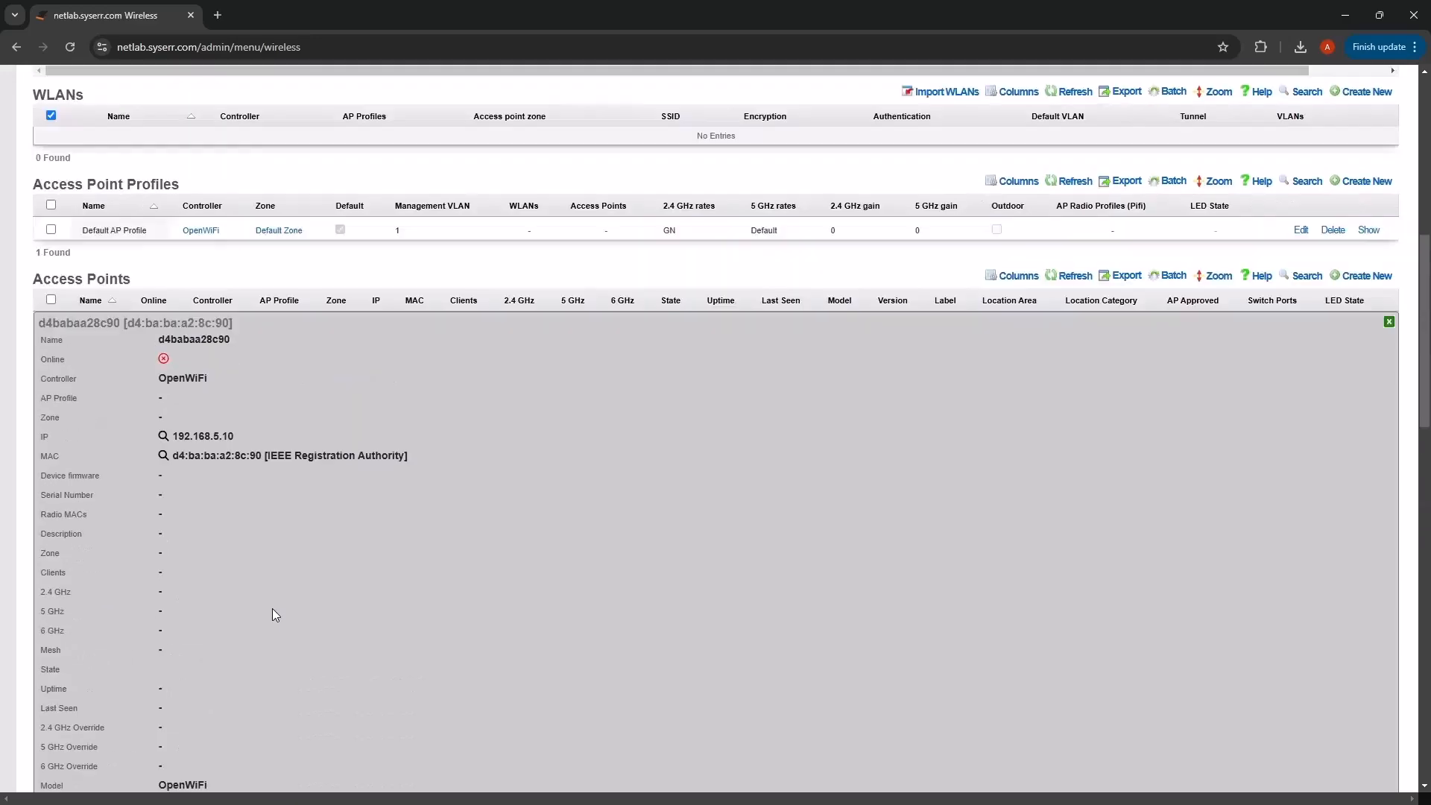
left_click(1389, 321)
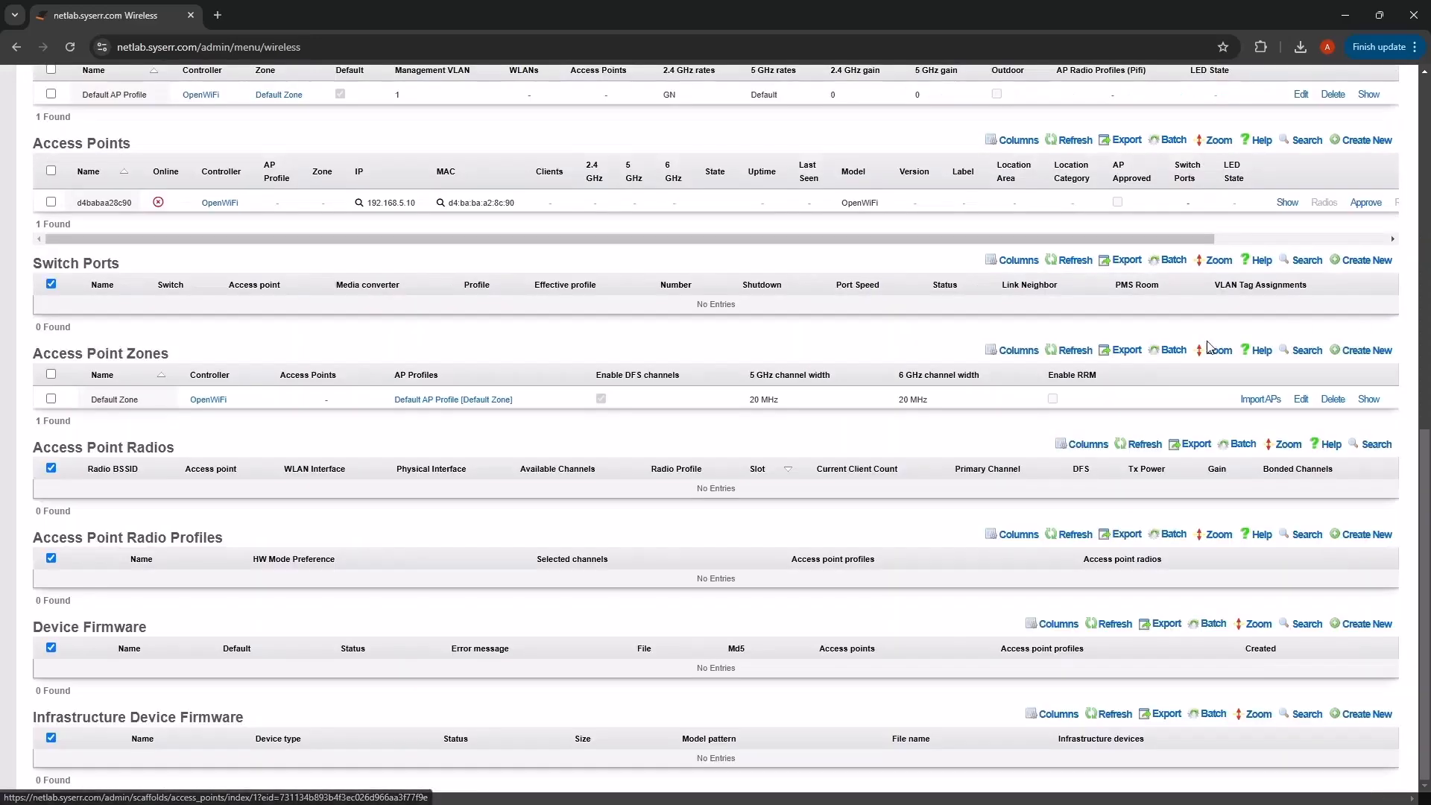
scroll(661, 418, "up", 3)
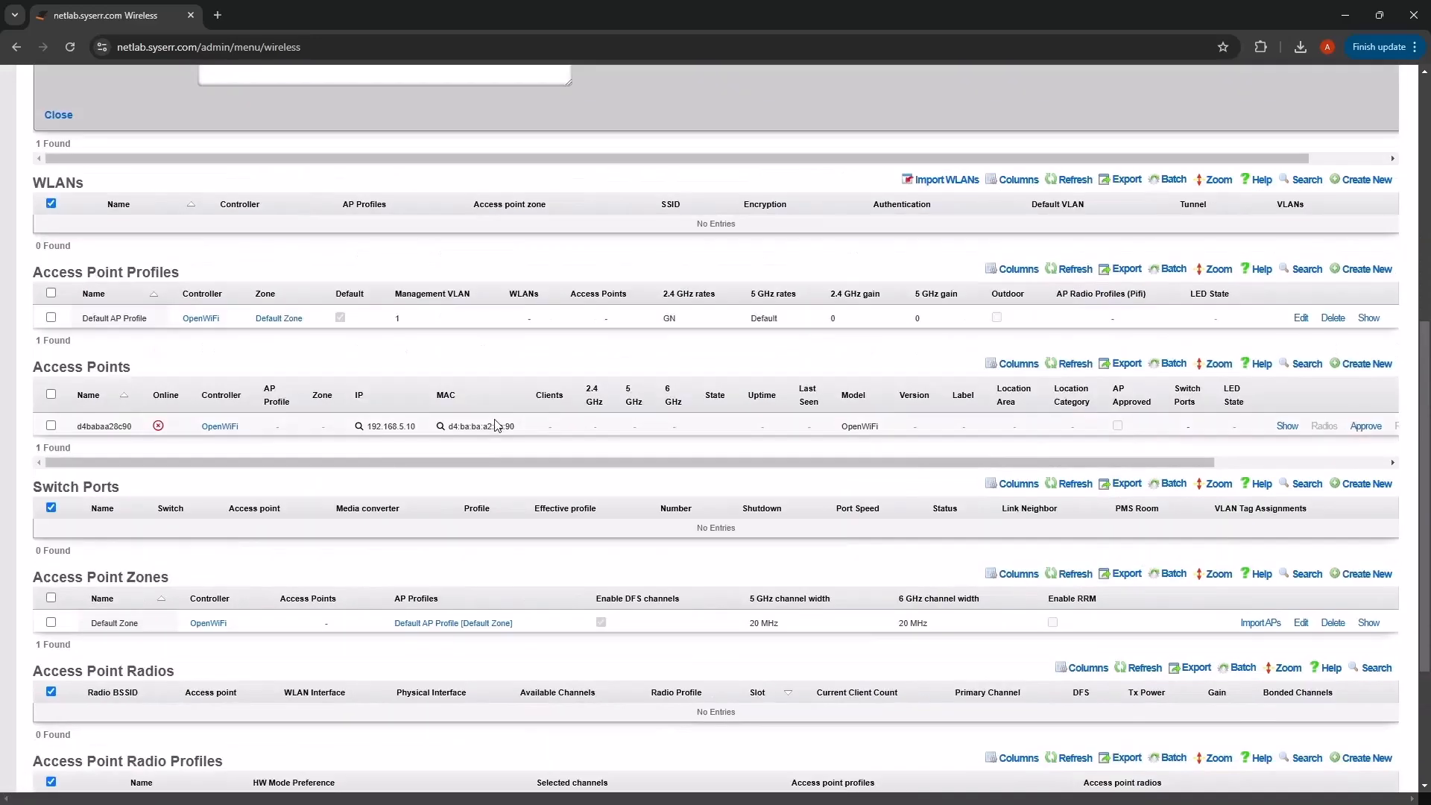
left_click_drag(374, 459, 512, 461)
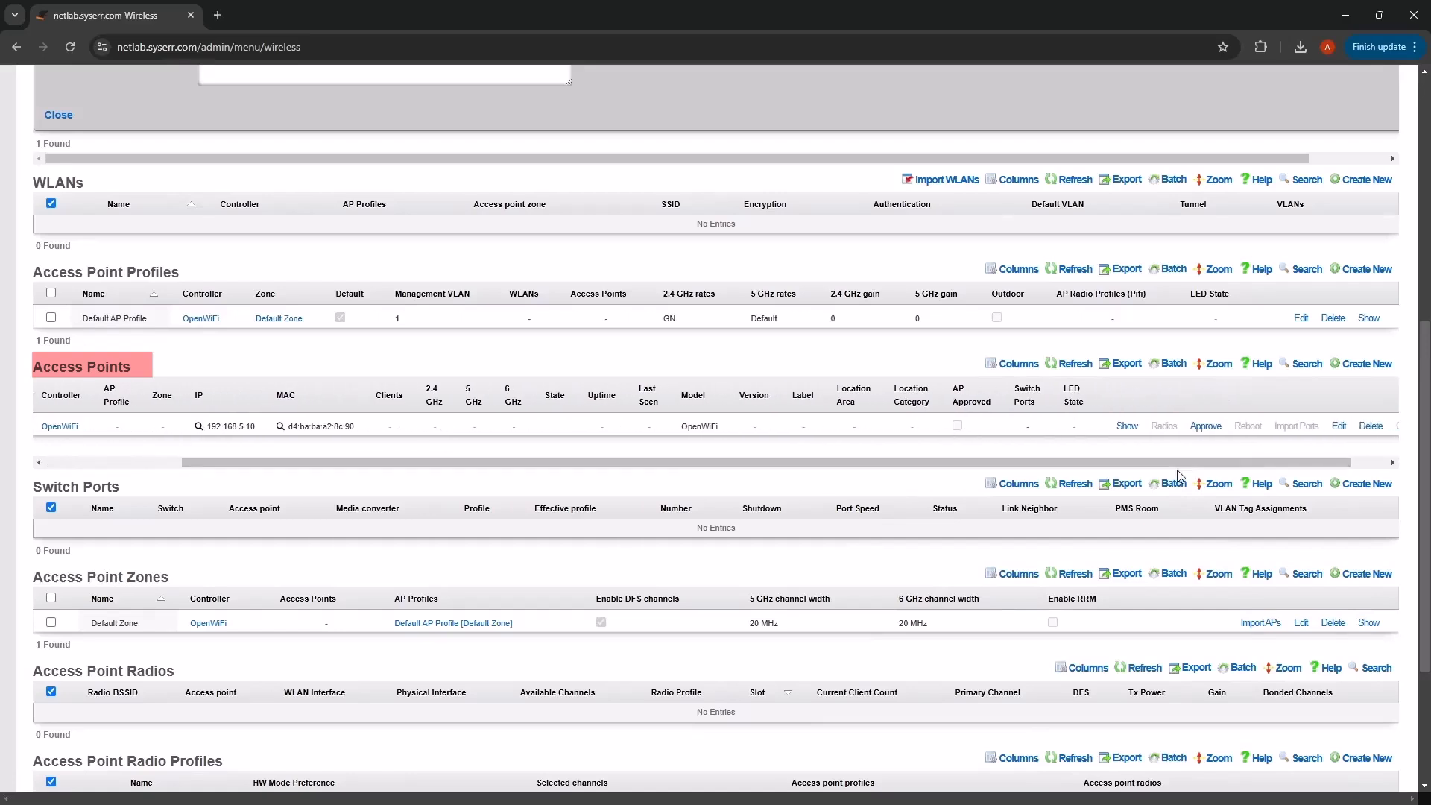
- Approve access point d4babaa28c90 and confirm with OK
left_click(1208, 427)
left_click(782, 143)
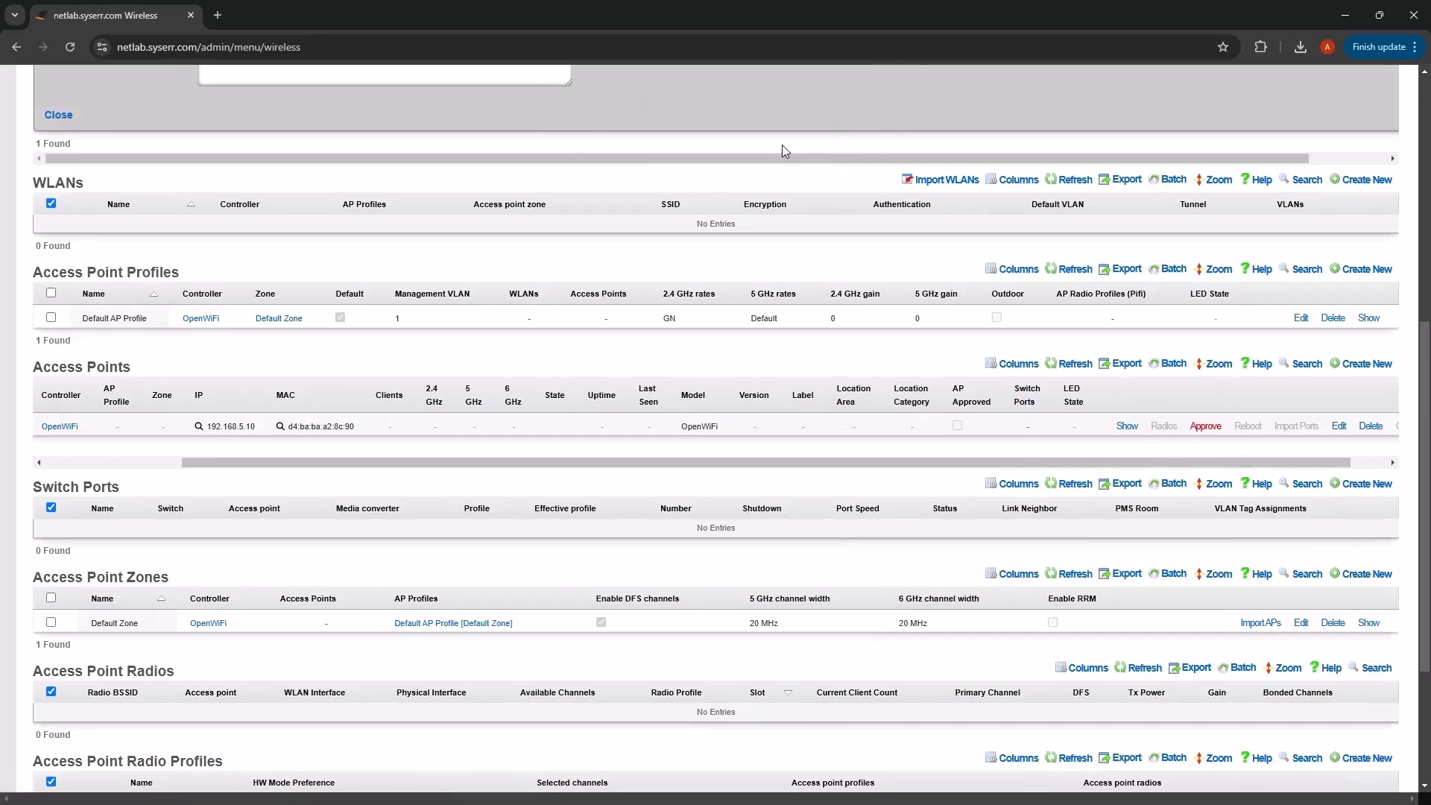
scroll(947, 337, "down", 3)
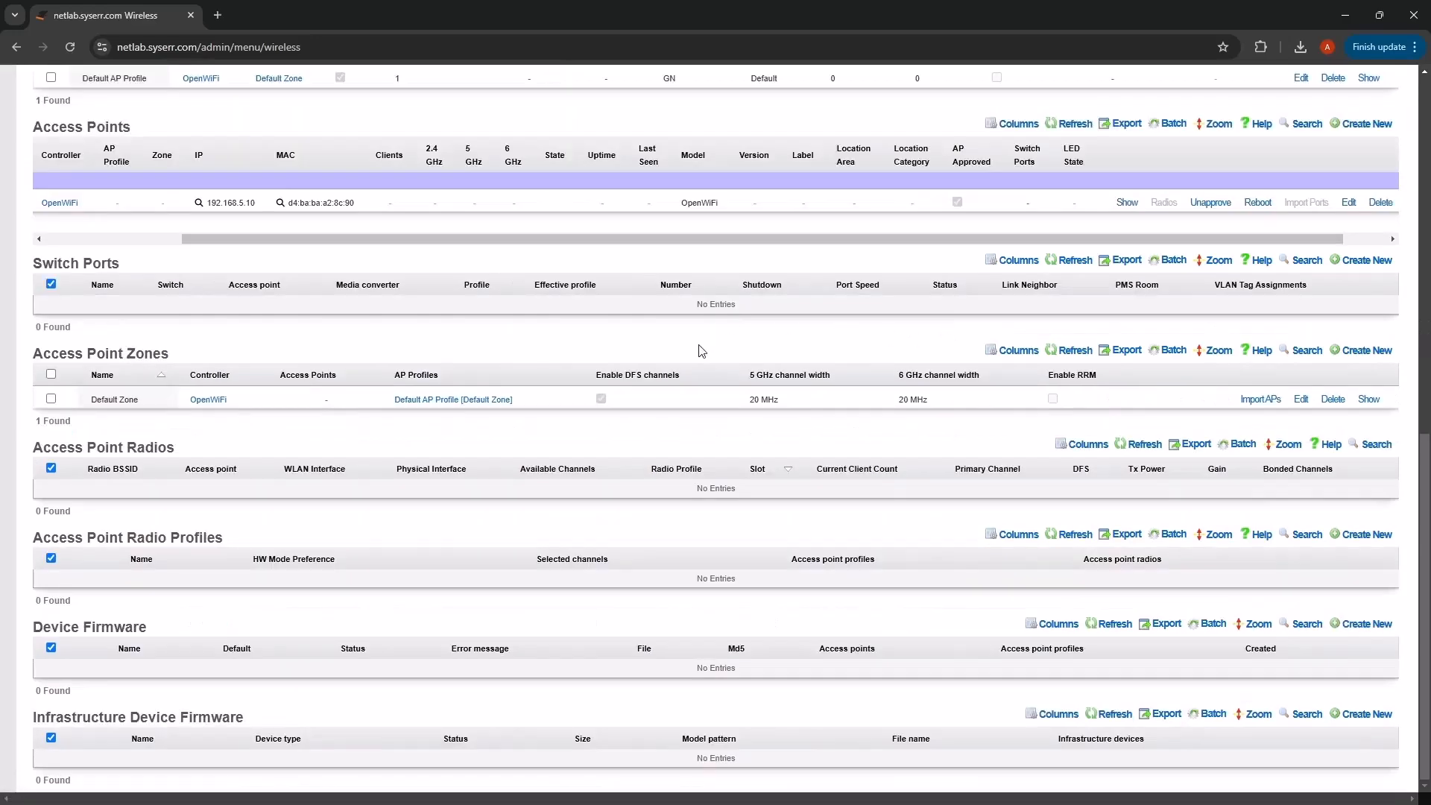
scroll(699, 352, "up", 2)
left_click_drag(580, 388, 847, 401)
- Review the approved access point's client certificate, then close its detail view
left_click(1074, 352)
scroll(603, 446, "down", 6)
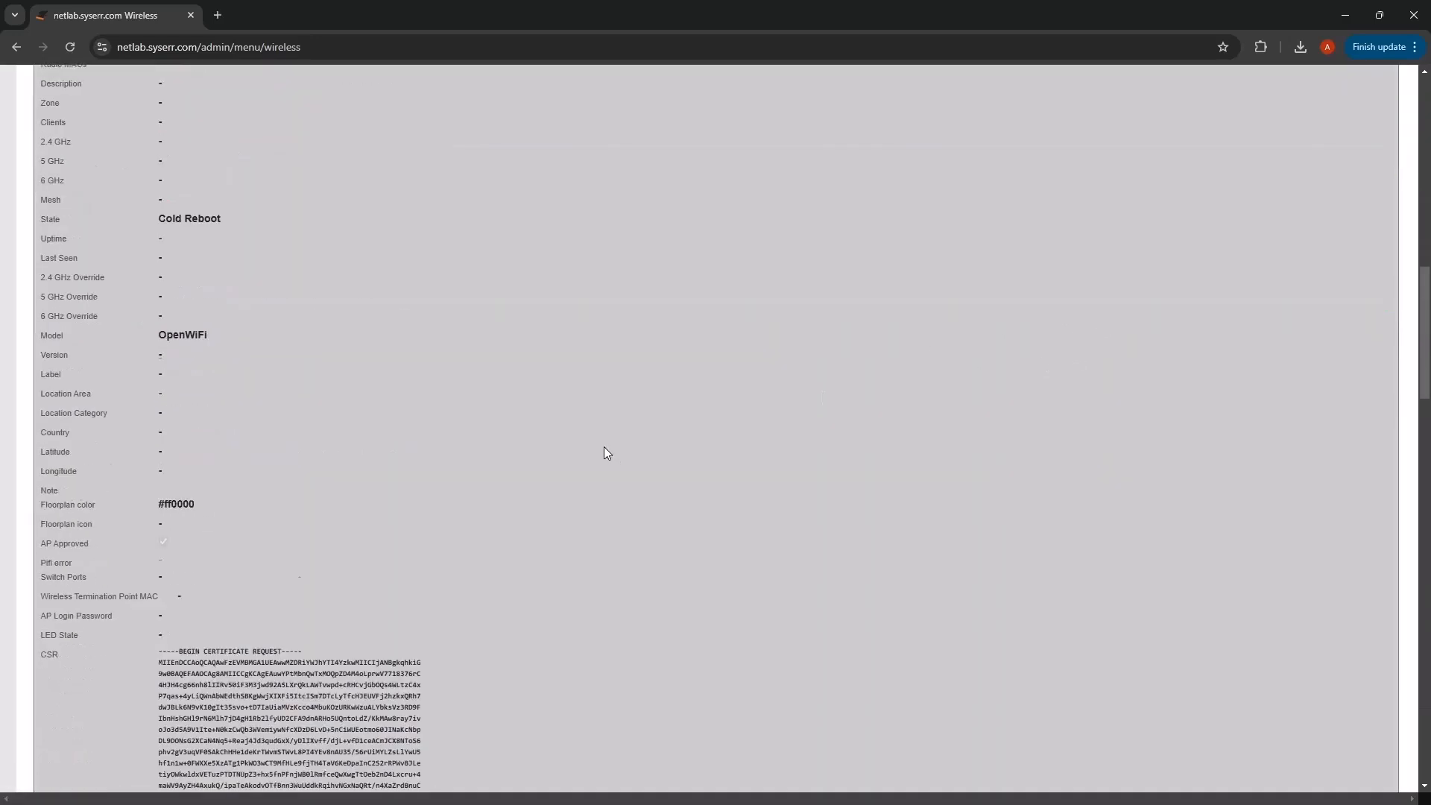
scroll(604, 447, "down", 7)
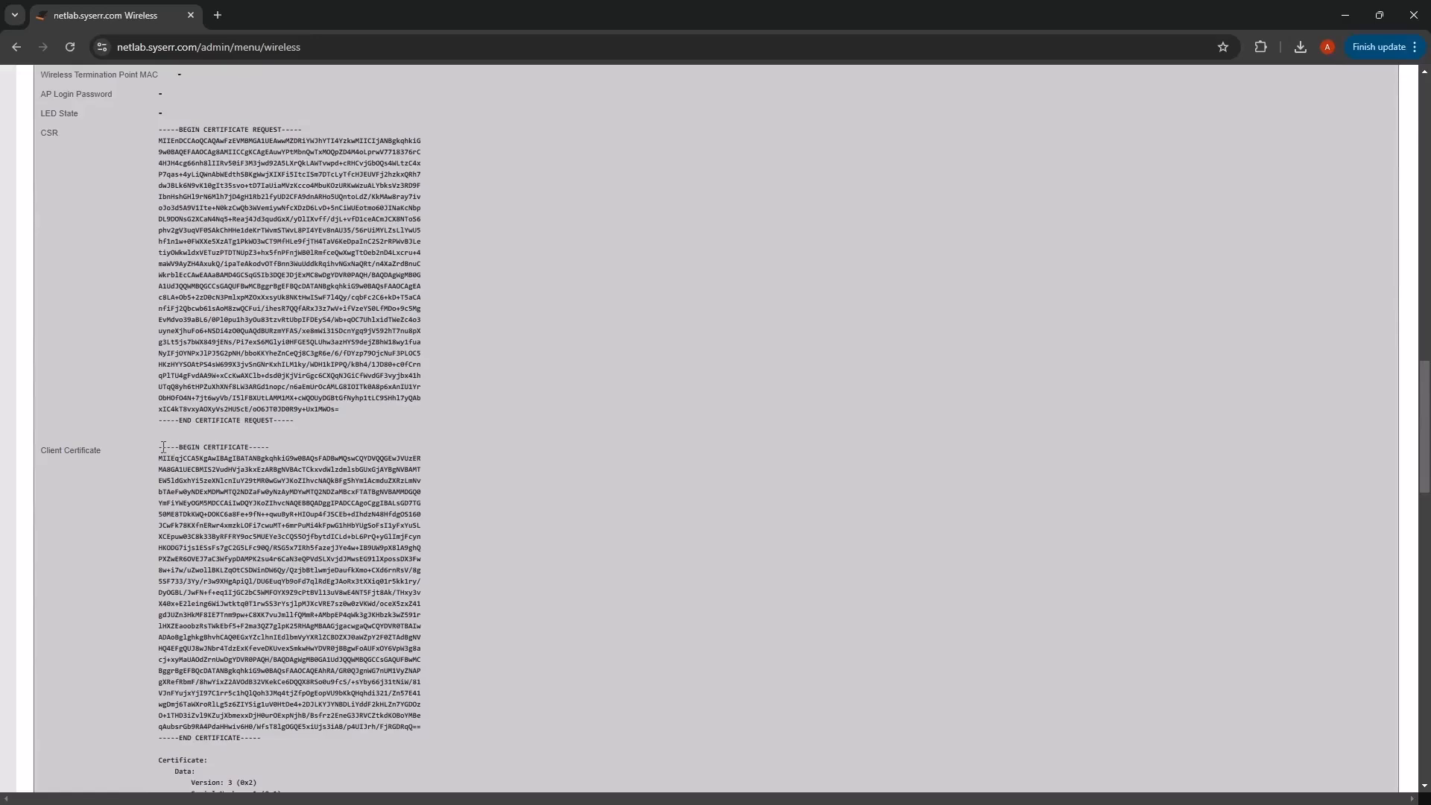
left_click_drag(165, 445, 418, 753)
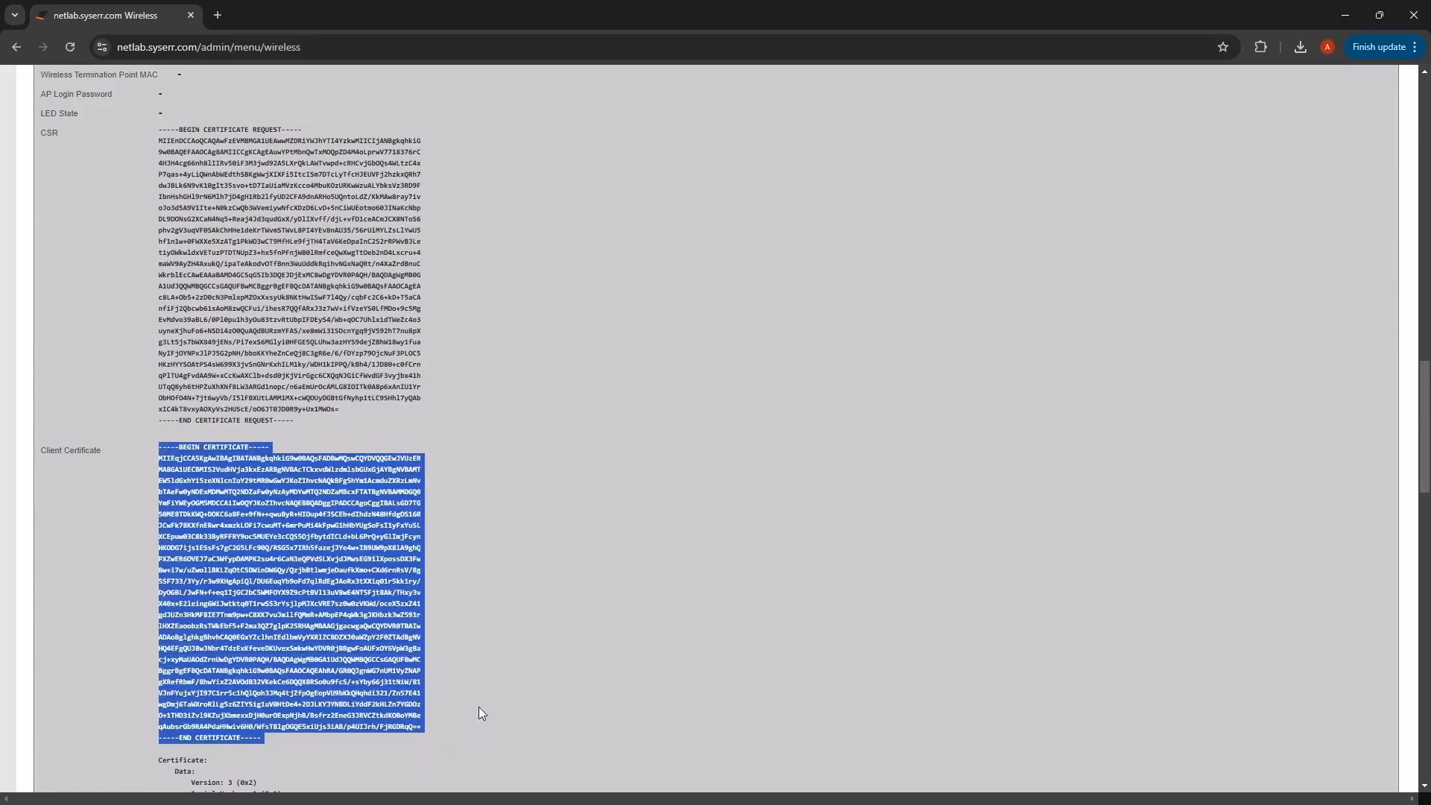
scroll(465, 653, "up", 10)
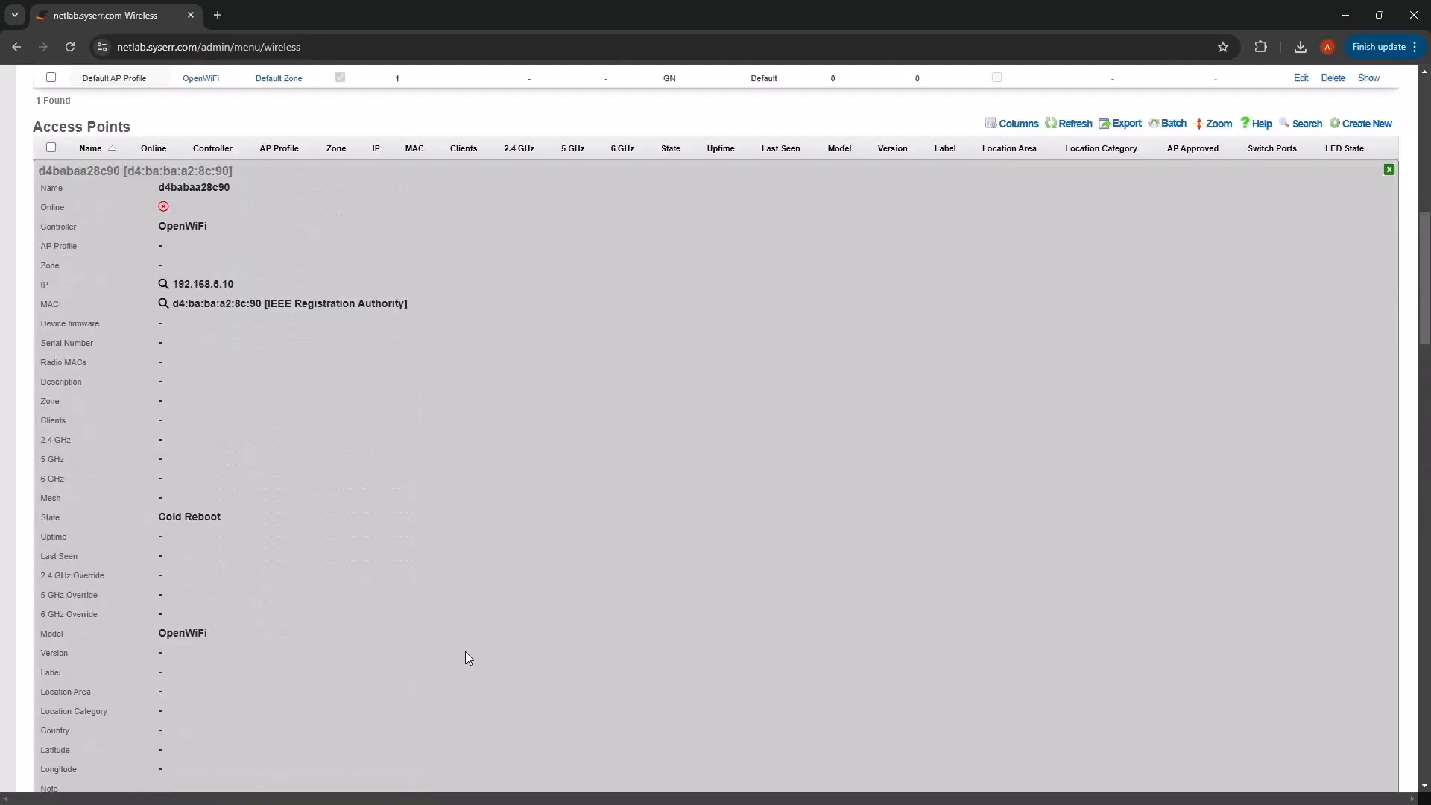
scroll(466, 653, "up", 1)
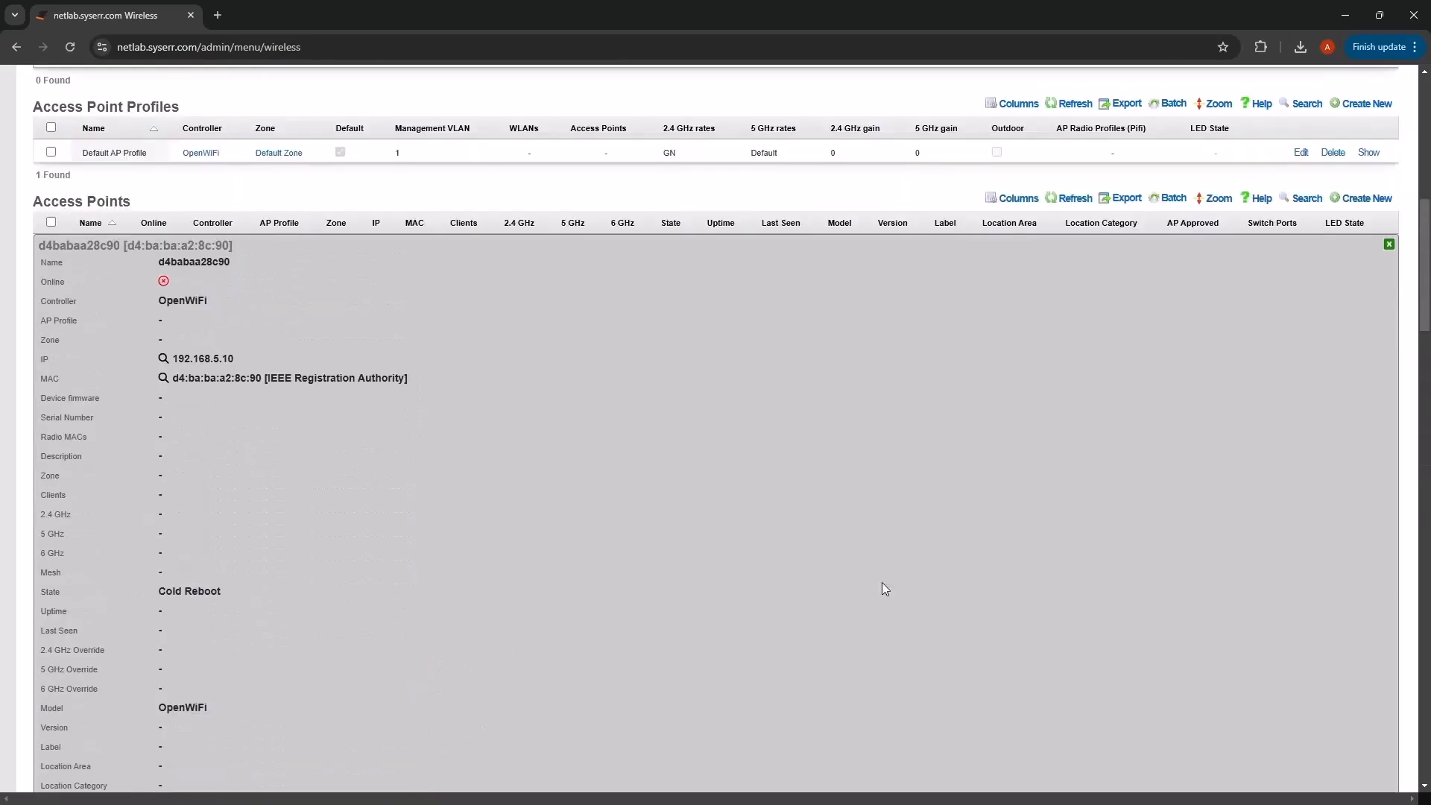
left_click(1389, 246)
- Close the import results panel to return to the wireless overview
scroll(409, 447, "up", 6)
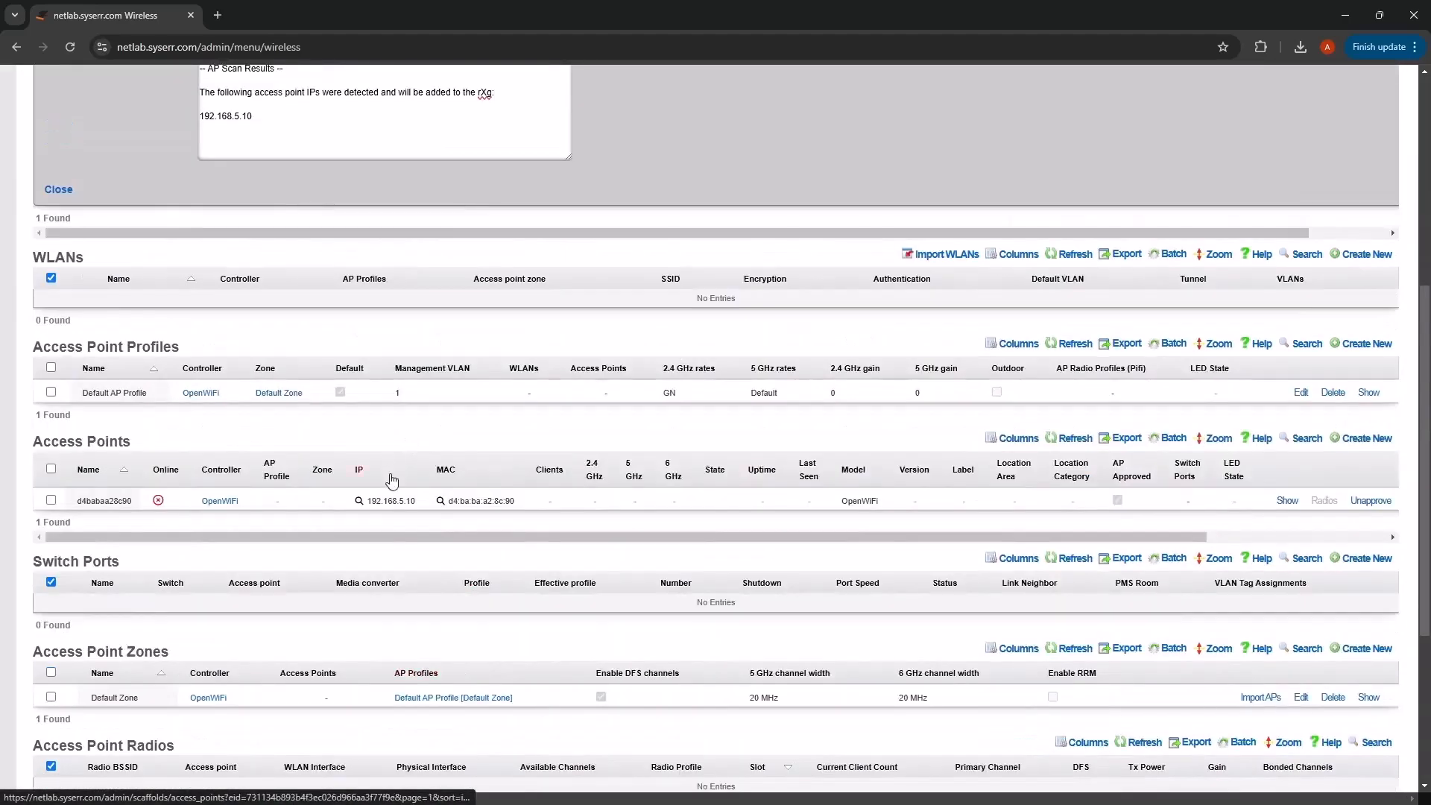
scroll(508, 538, "up", 1)
scroll(468, 545, "down", 1)
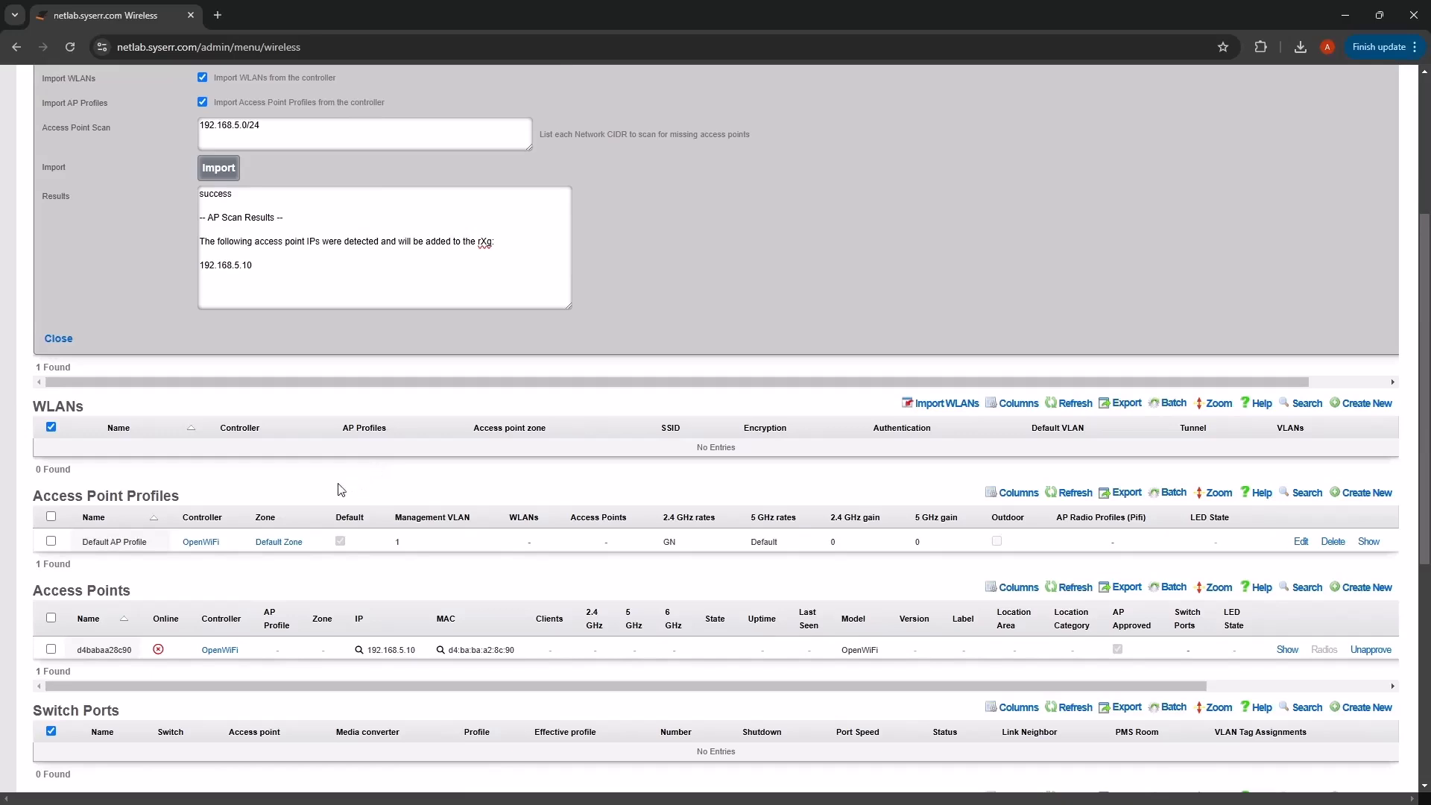
left_click(58, 339)
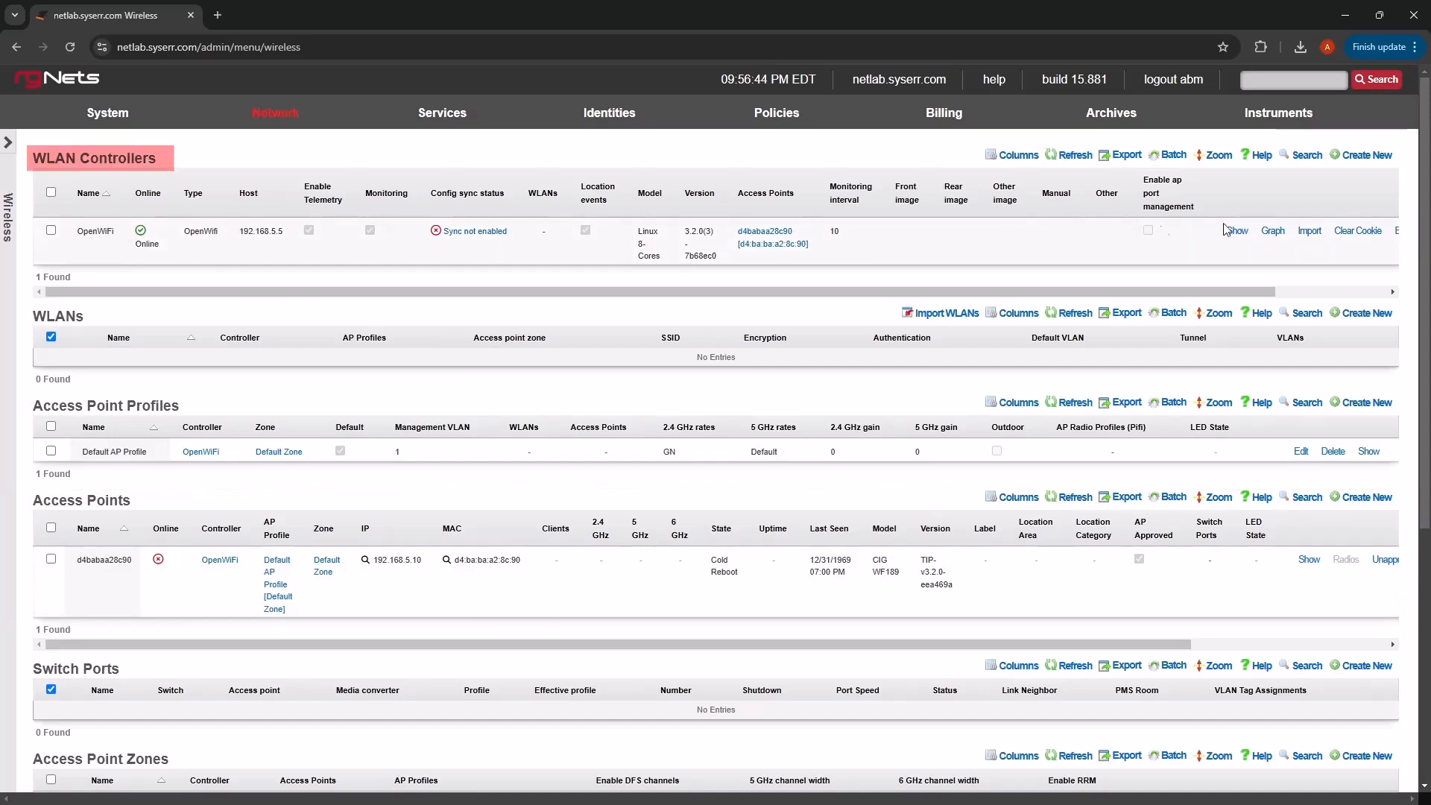
- Re-import all zones, access points, WLANs and AP profiles from the OpenWiFi controller
left_click(1301, 233)
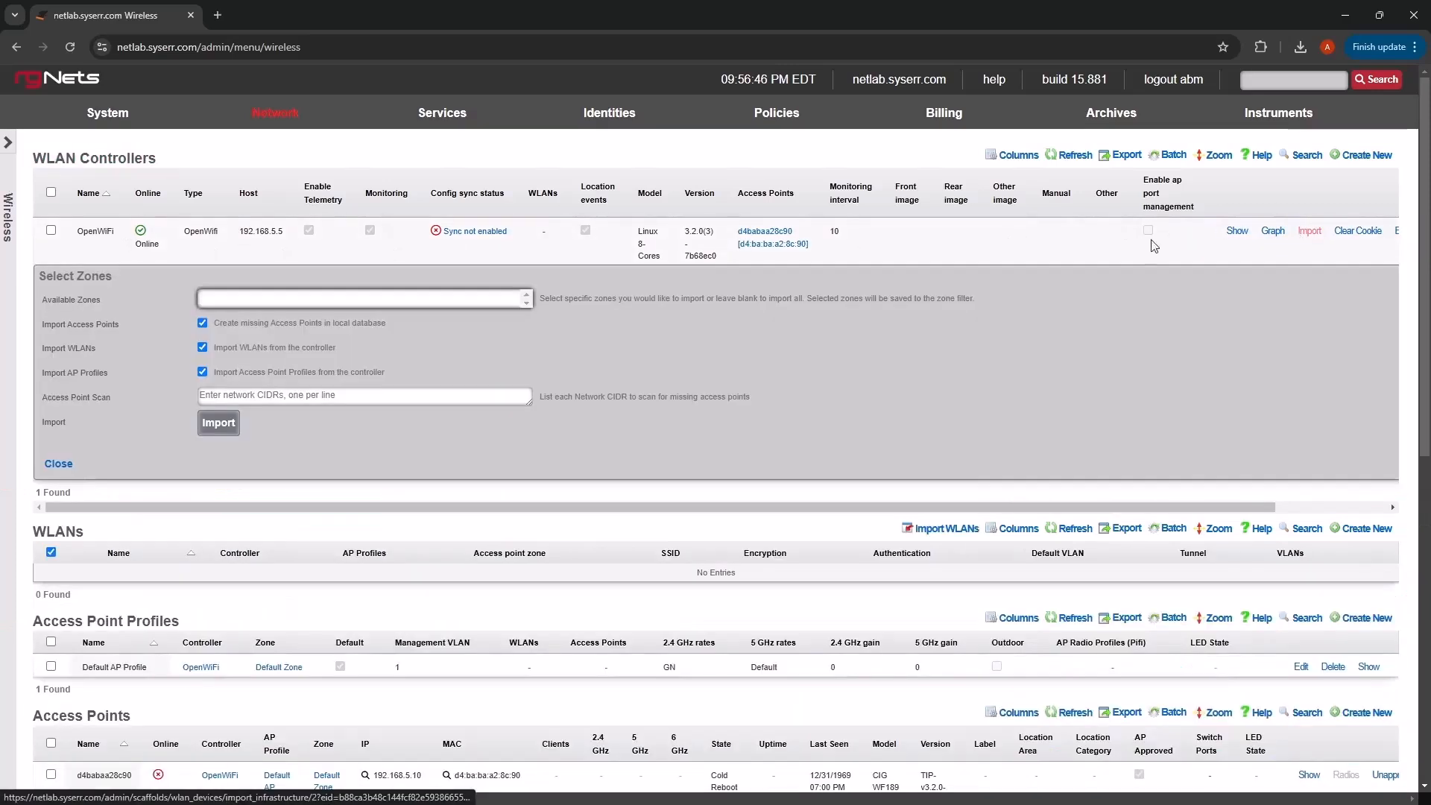
left_click(221, 424)
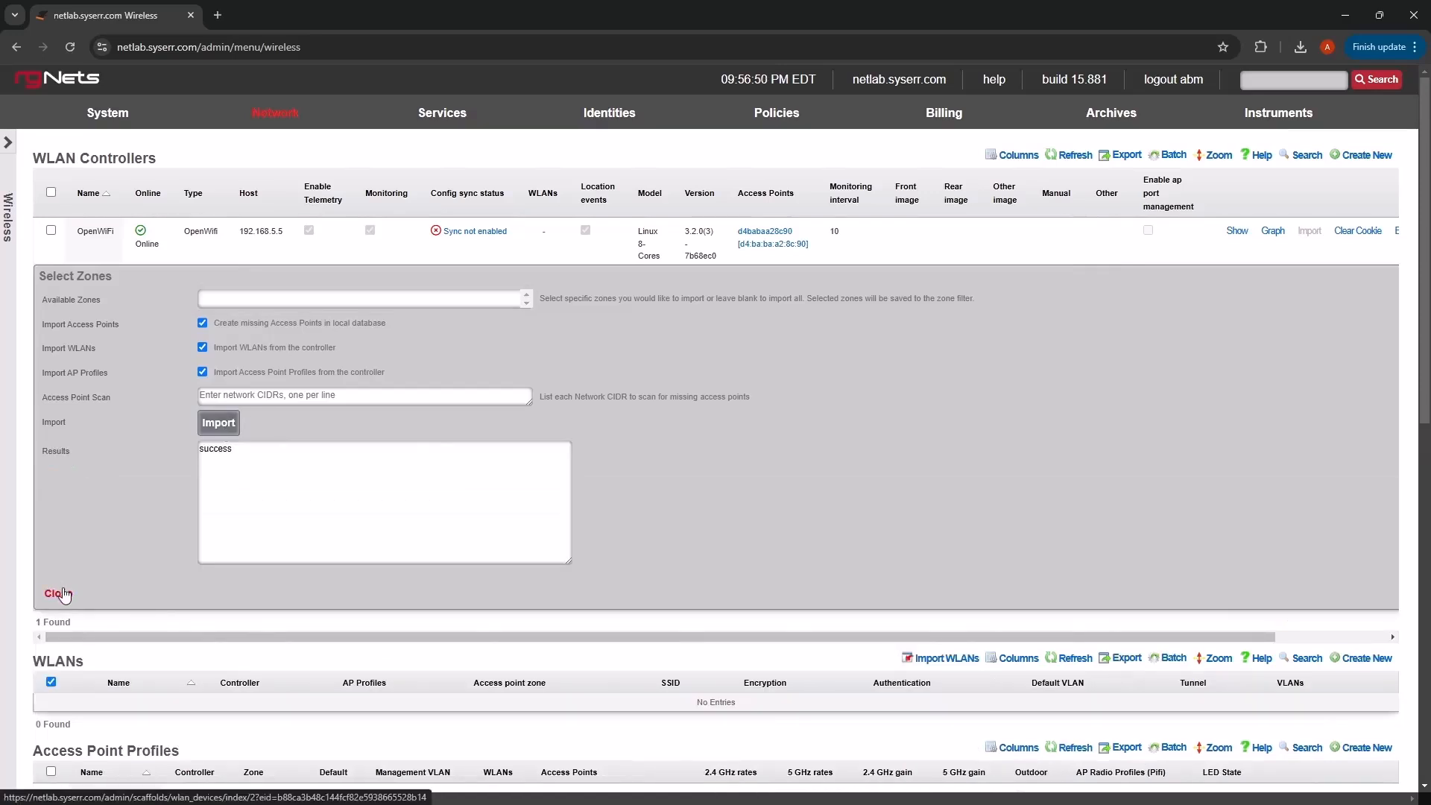
left_click(59, 594)
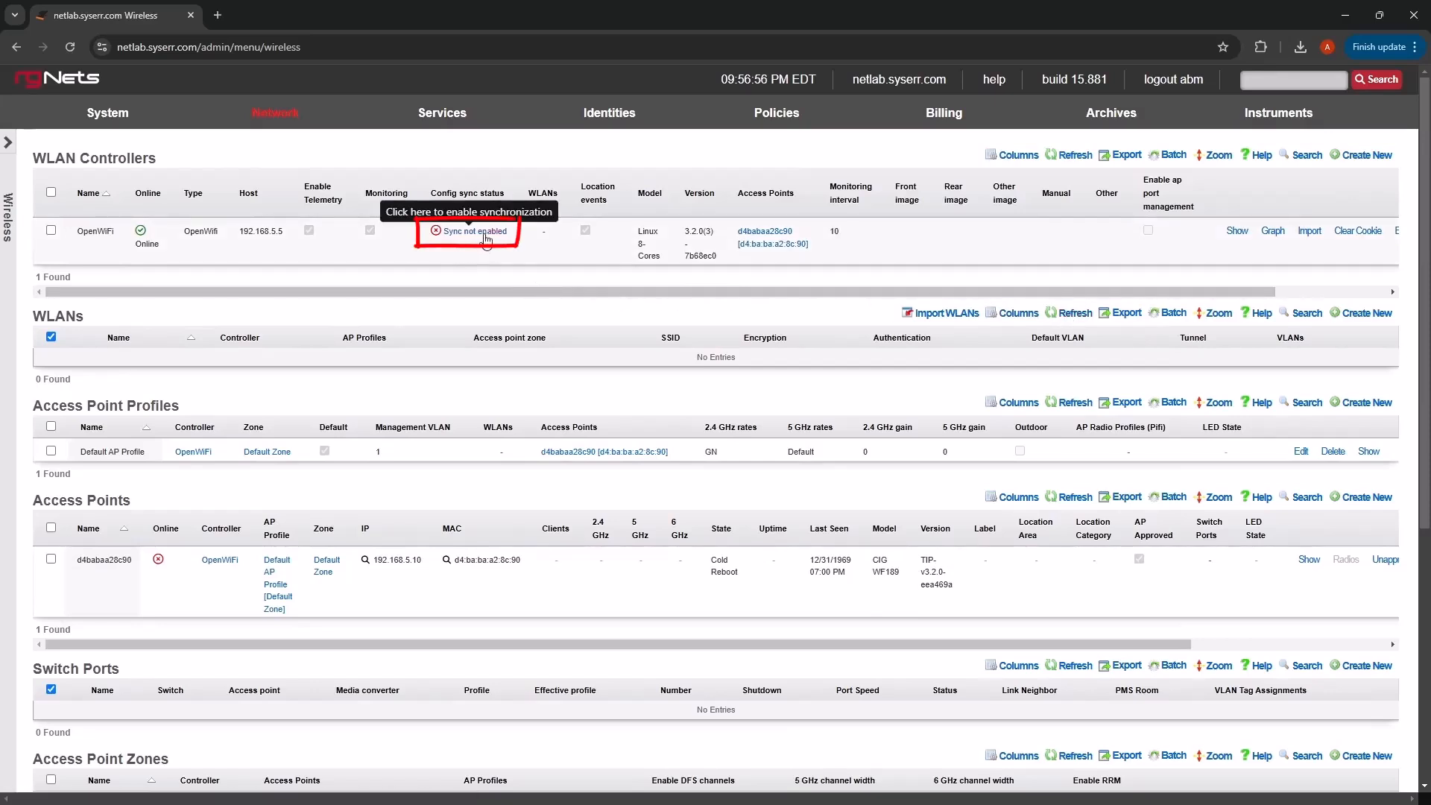
- Generate the config diff and enable configuration synchronization for the OpenWiFi controller
left_click(479, 232)
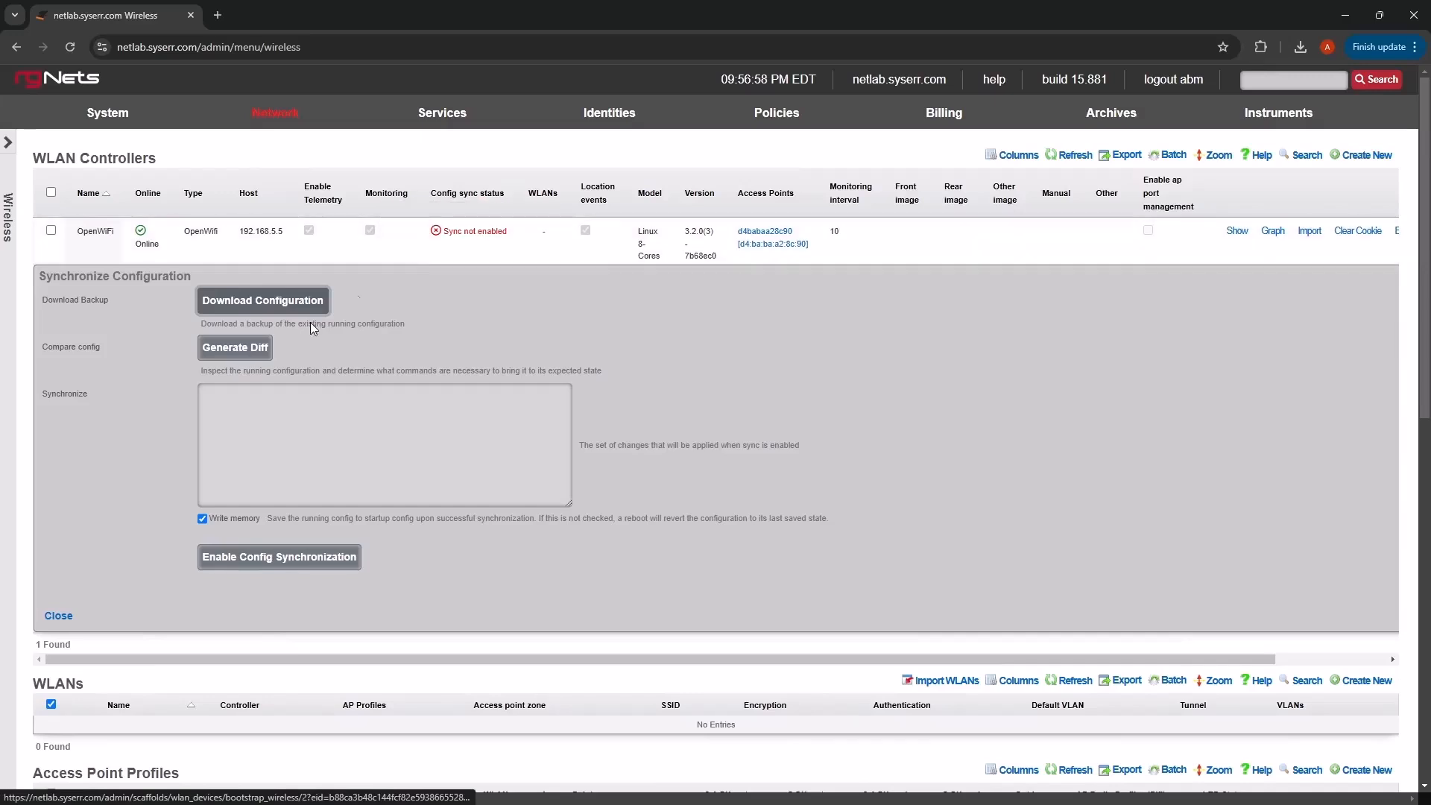
left_click(233, 354)
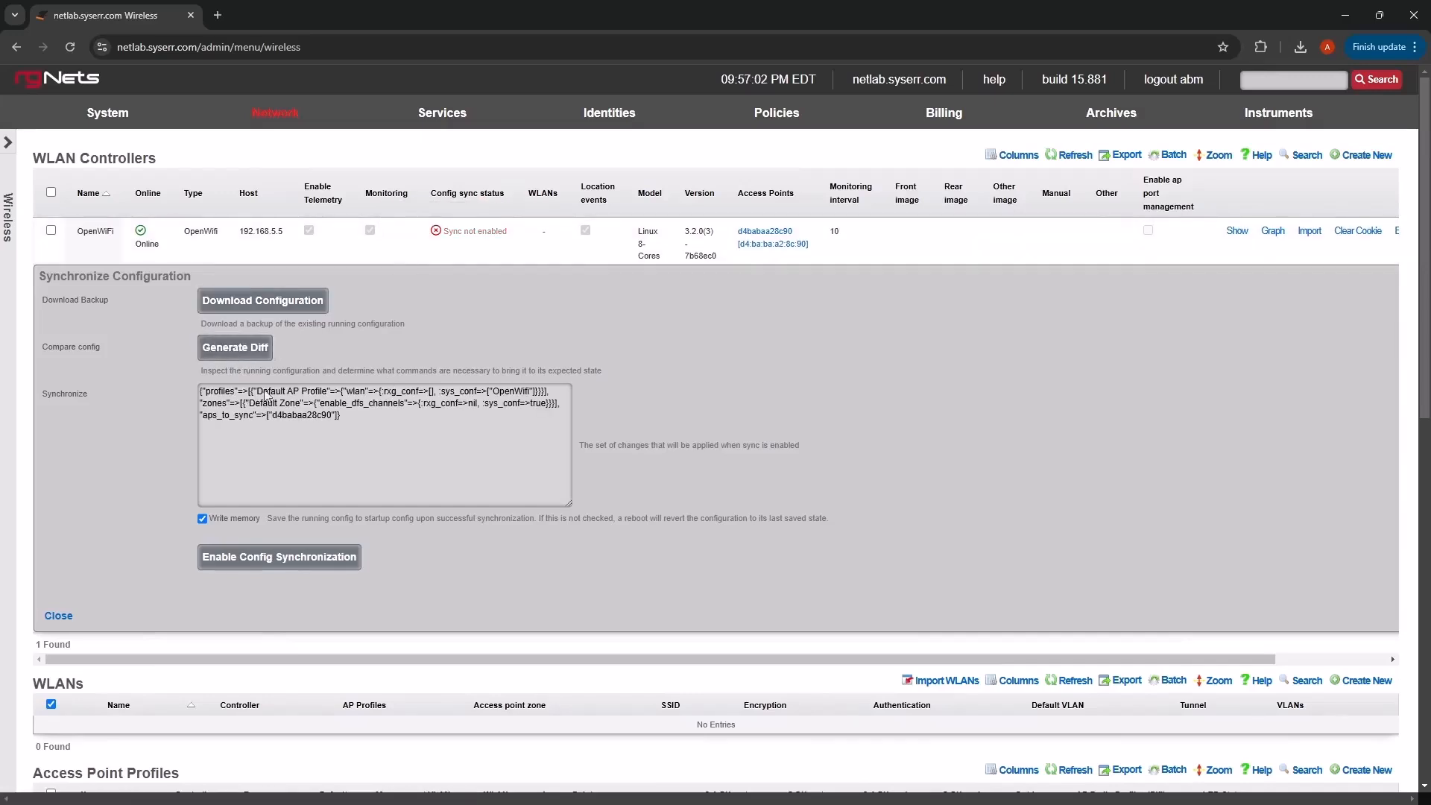
left_click(296, 561)
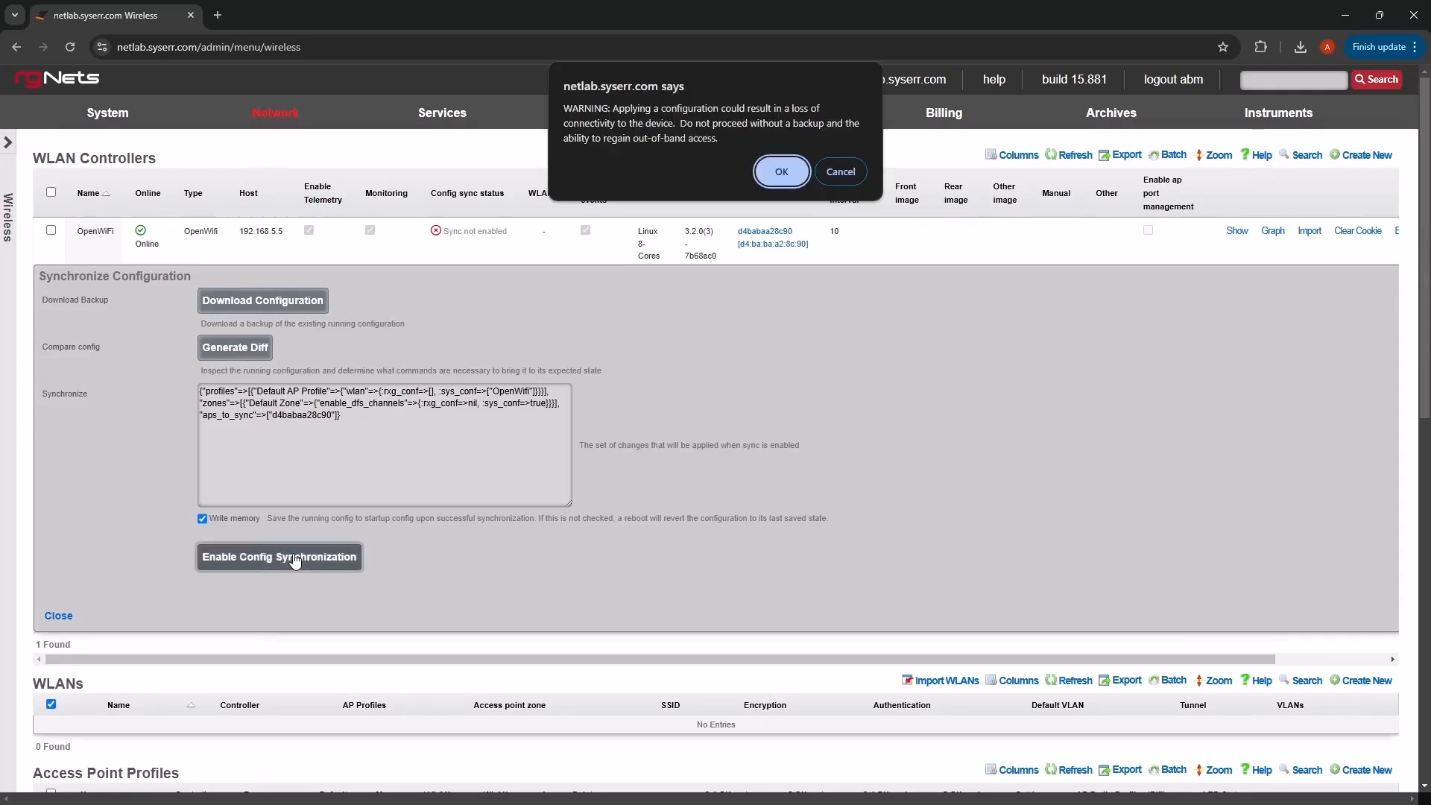
left_click(772, 170)
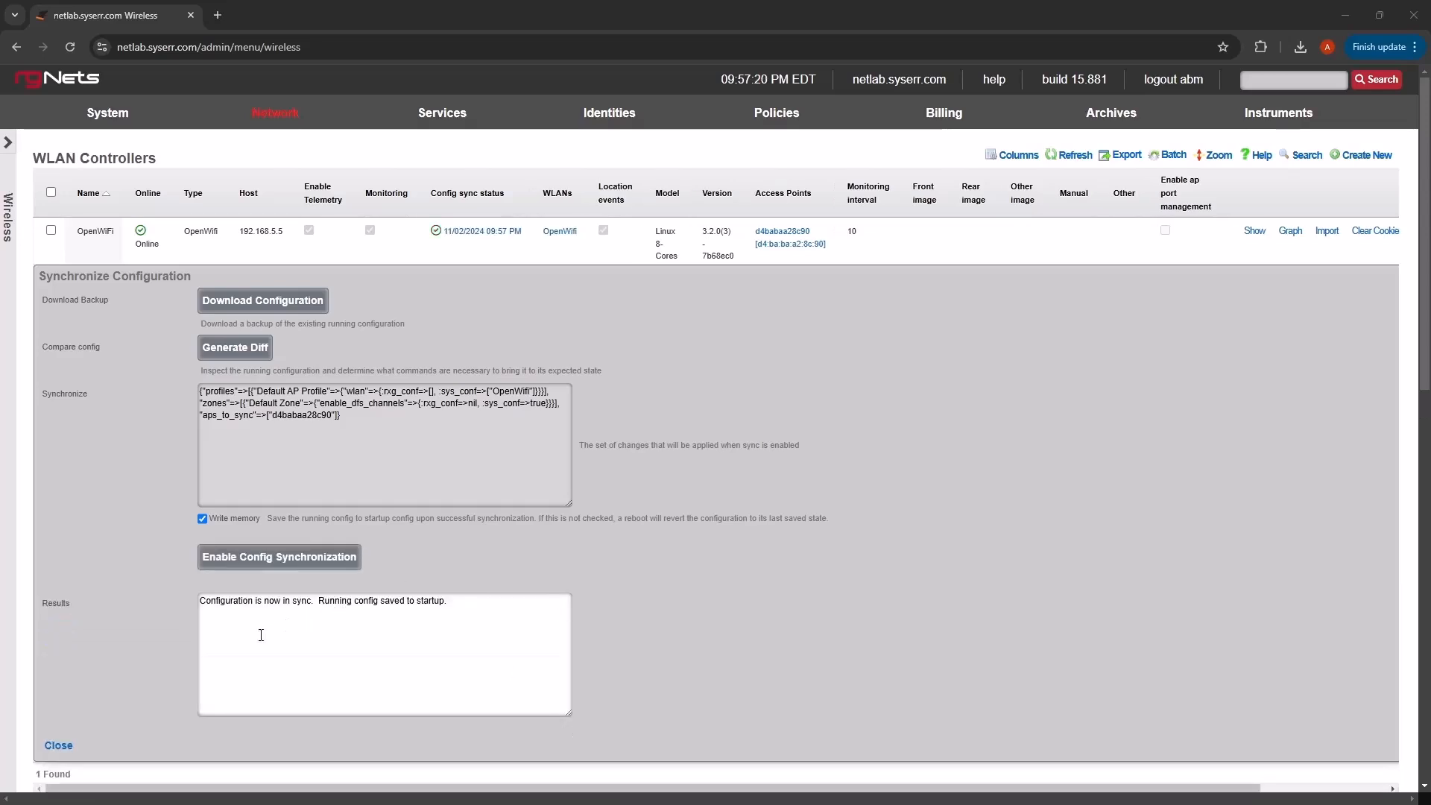
left_click(60, 746)
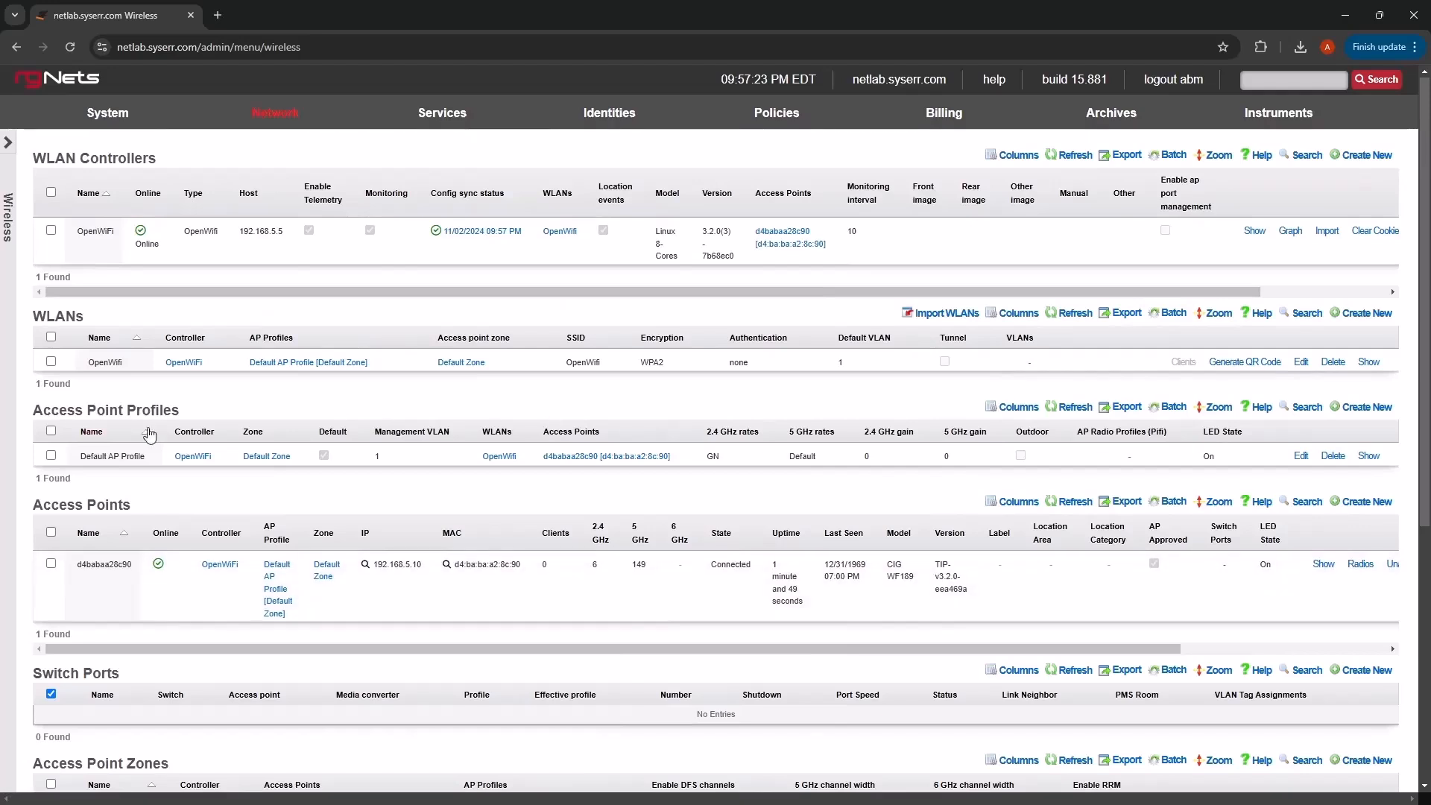
- Start a new WLAN named OpenWiFi2 assigned to Default Zone
left_click(86, 366)
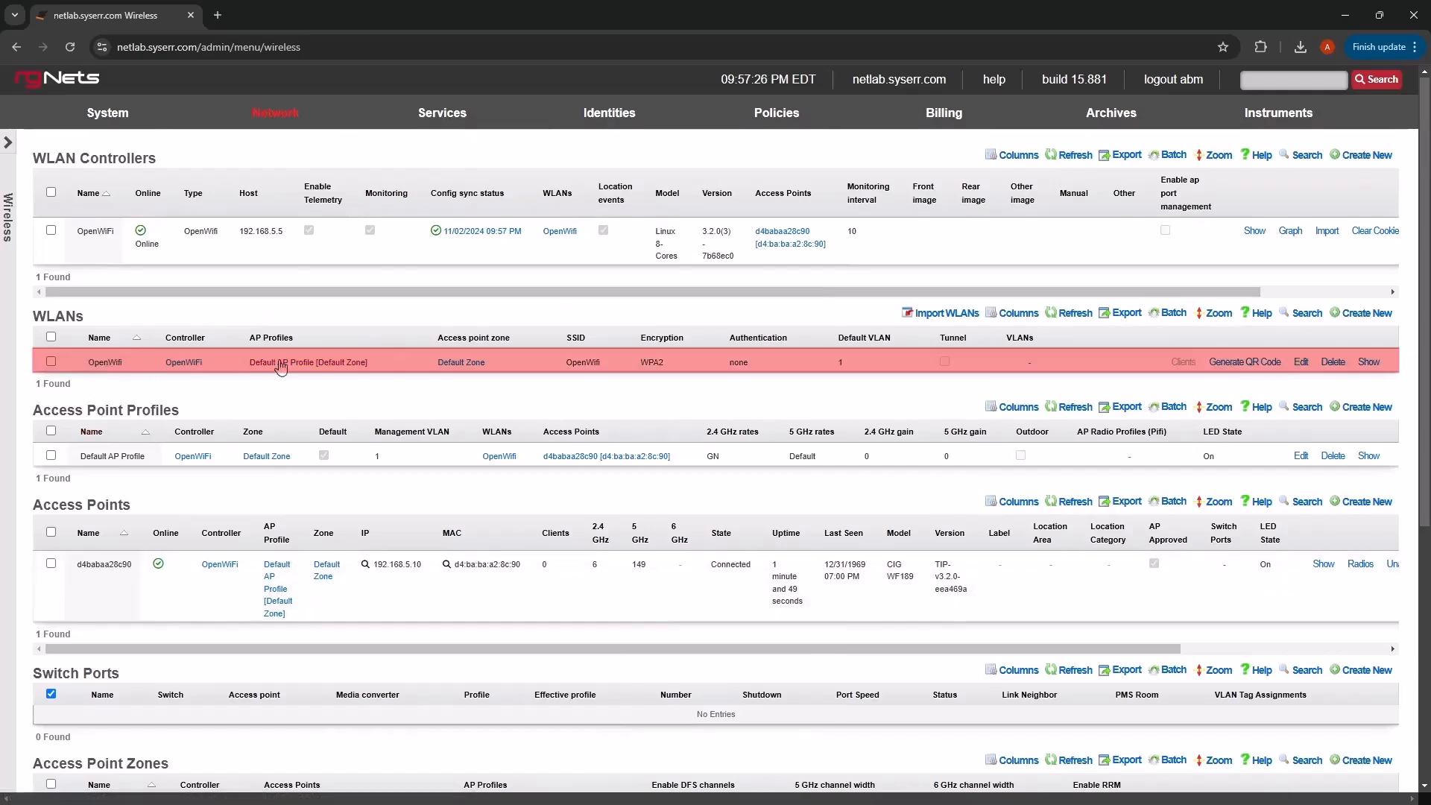
left_click(1362, 311)
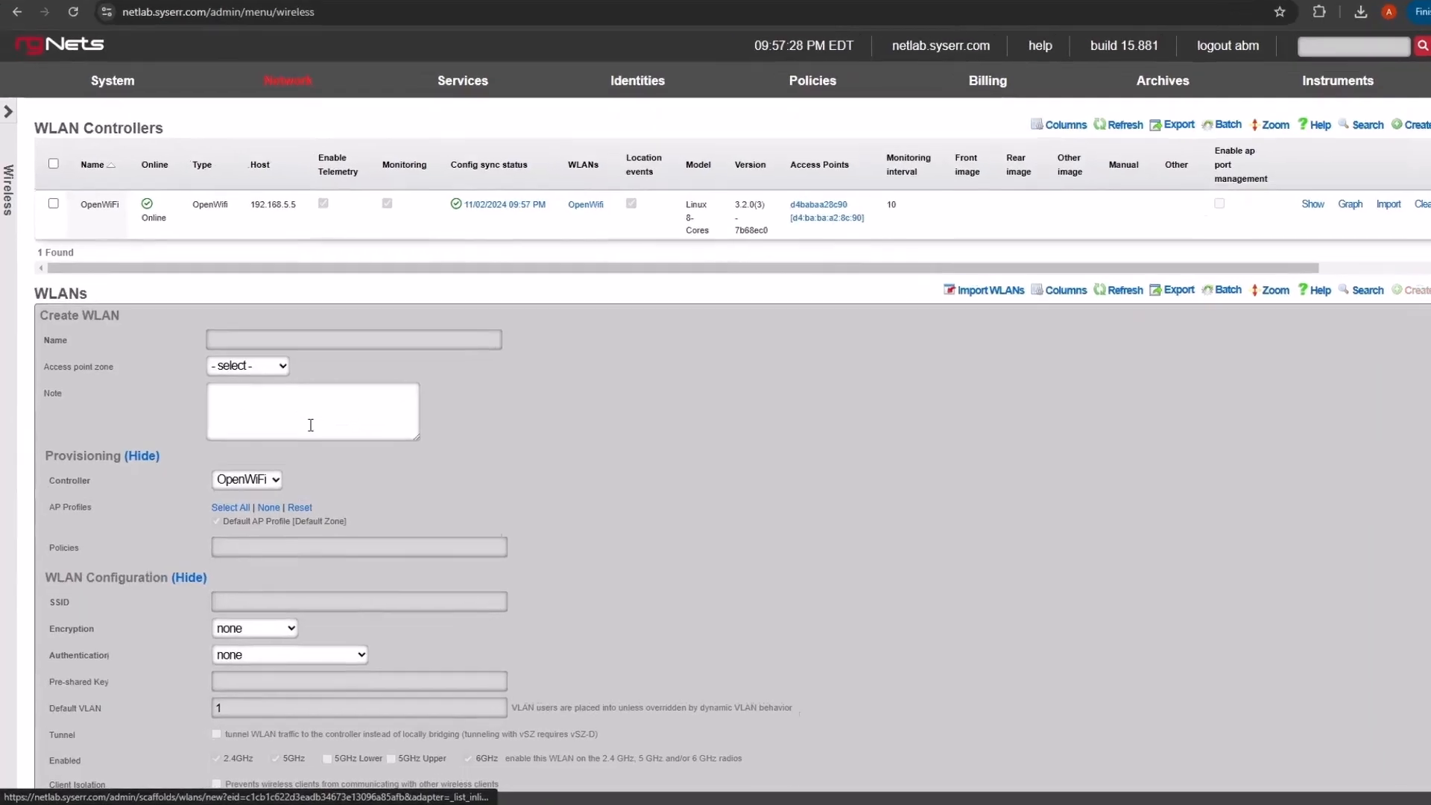
left_click(384, 345)
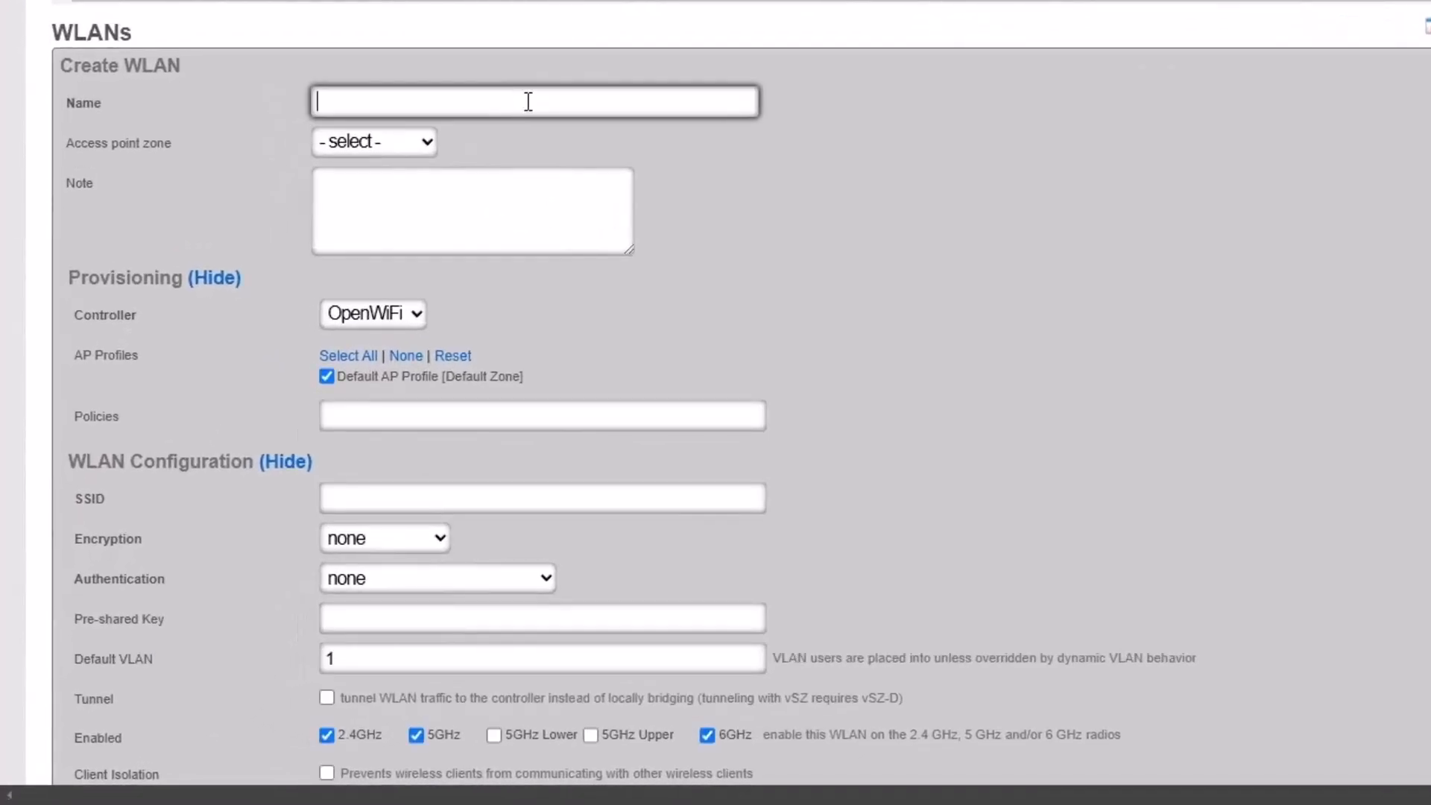
type("OpenW")
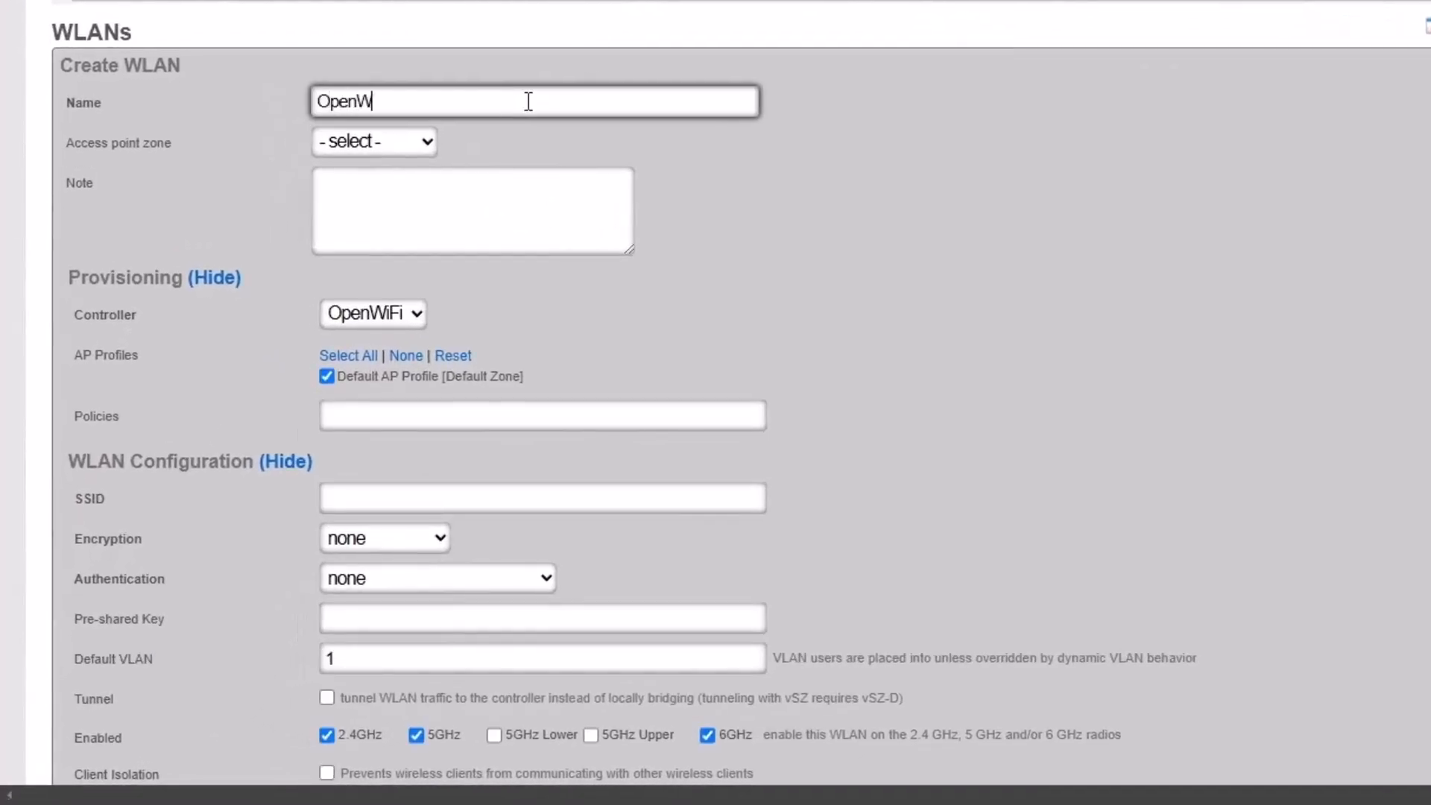
type("iFi2")
left_click(357, 139)
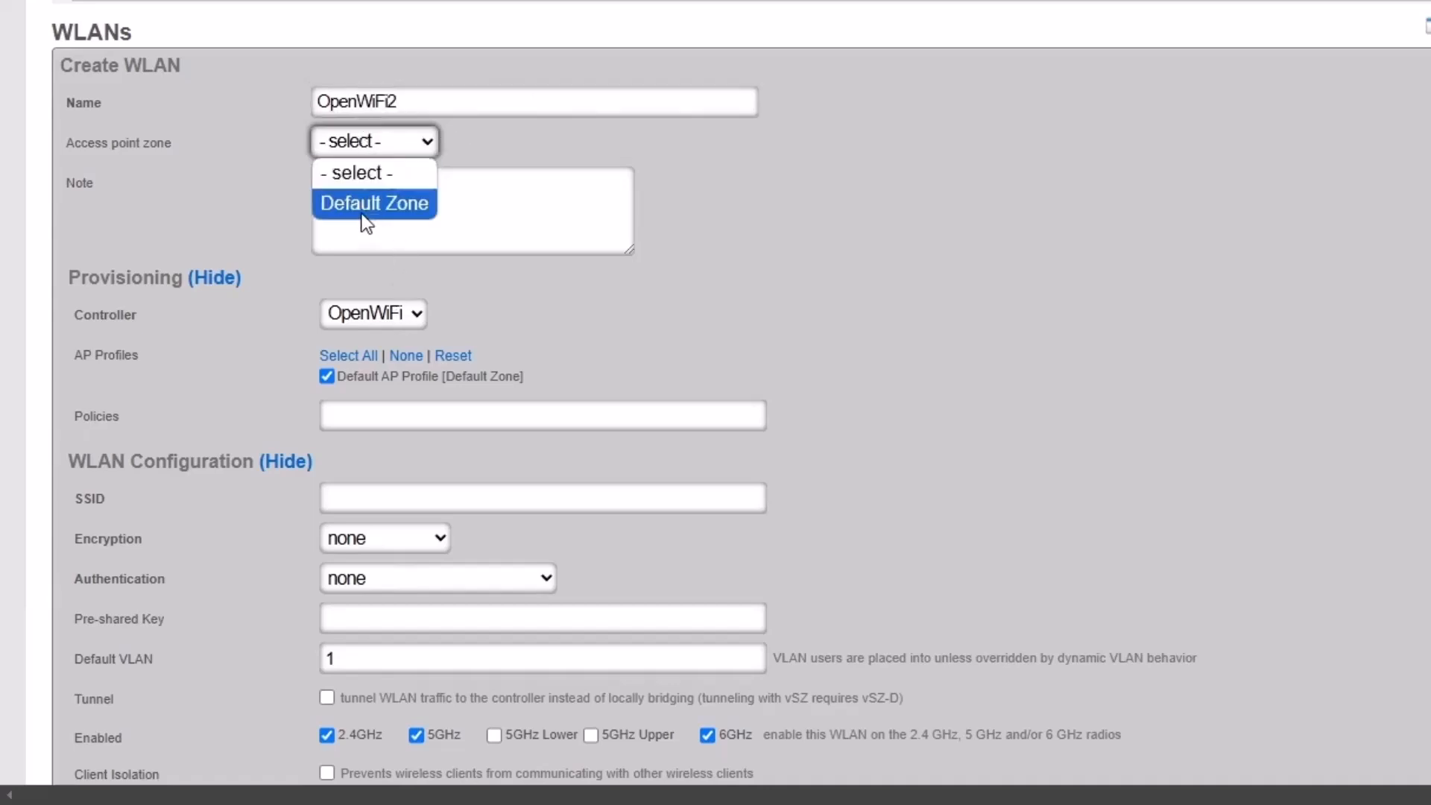
left_click(363, 214)
- Give it SSID OW1, disable 6 GHz, and create the WLAN
scroll(617, 342, "down", 3)
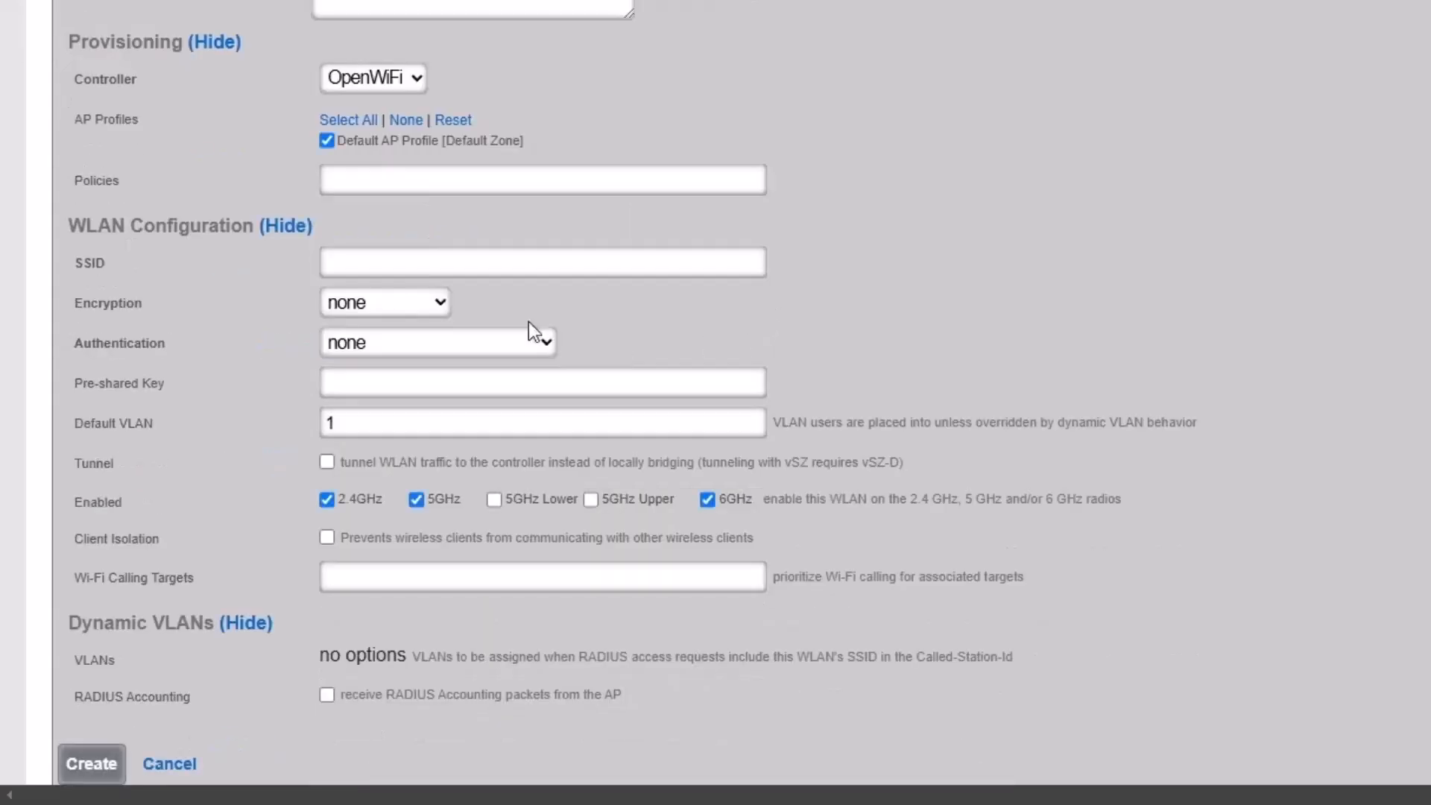
left_click(432, 262)
type("OW1")
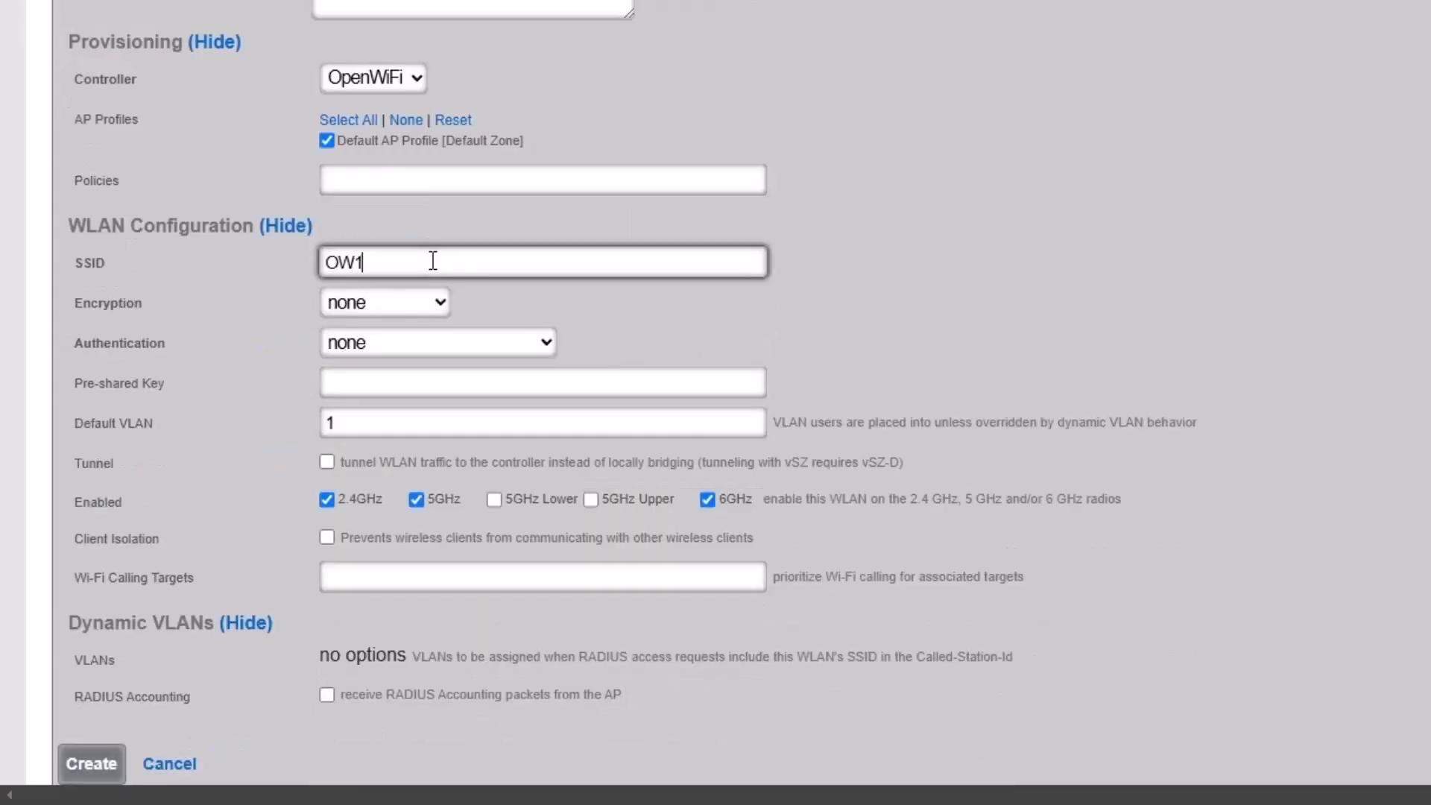
scroll(186, 502, "down", 3)
left_click(712, 268)
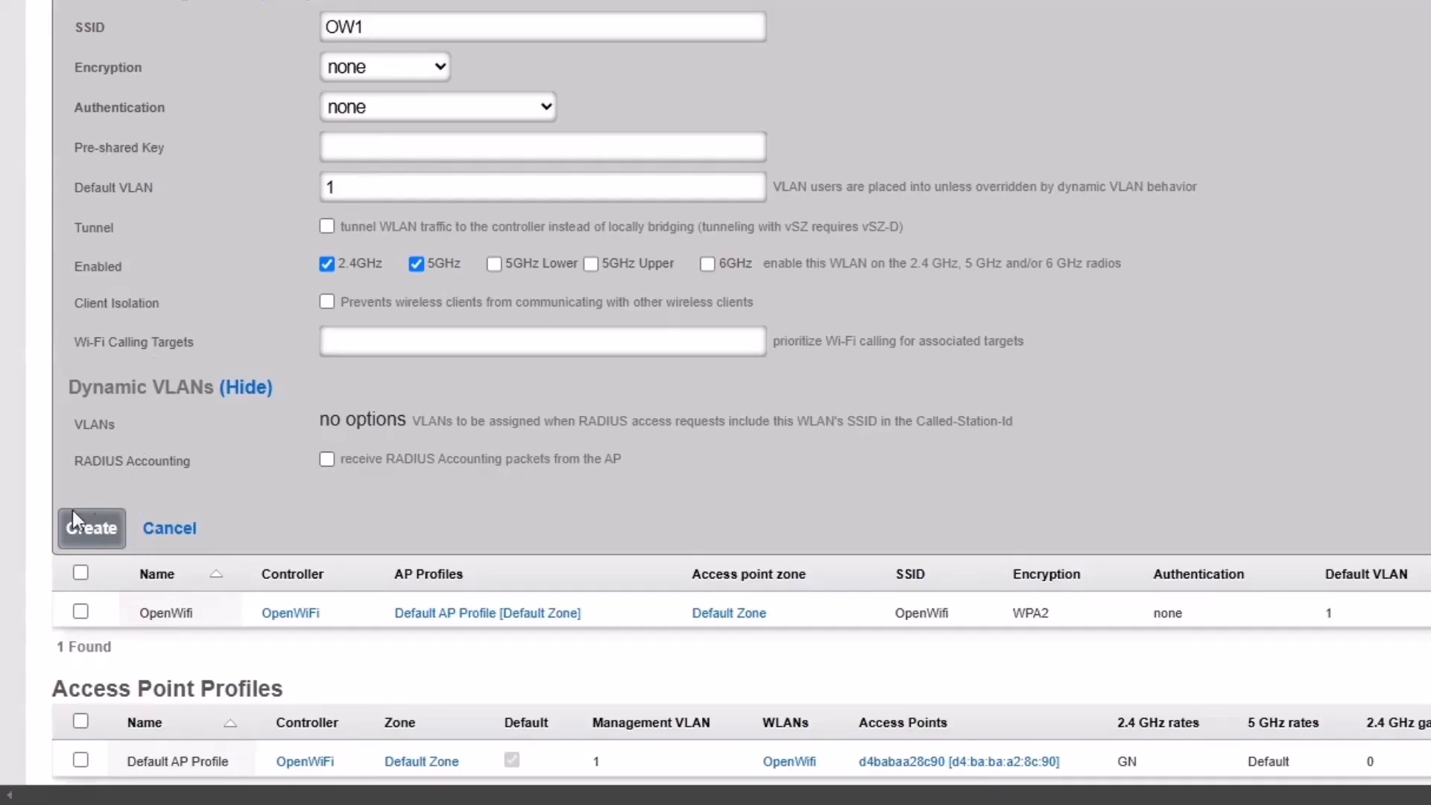
left_click(92, 524)
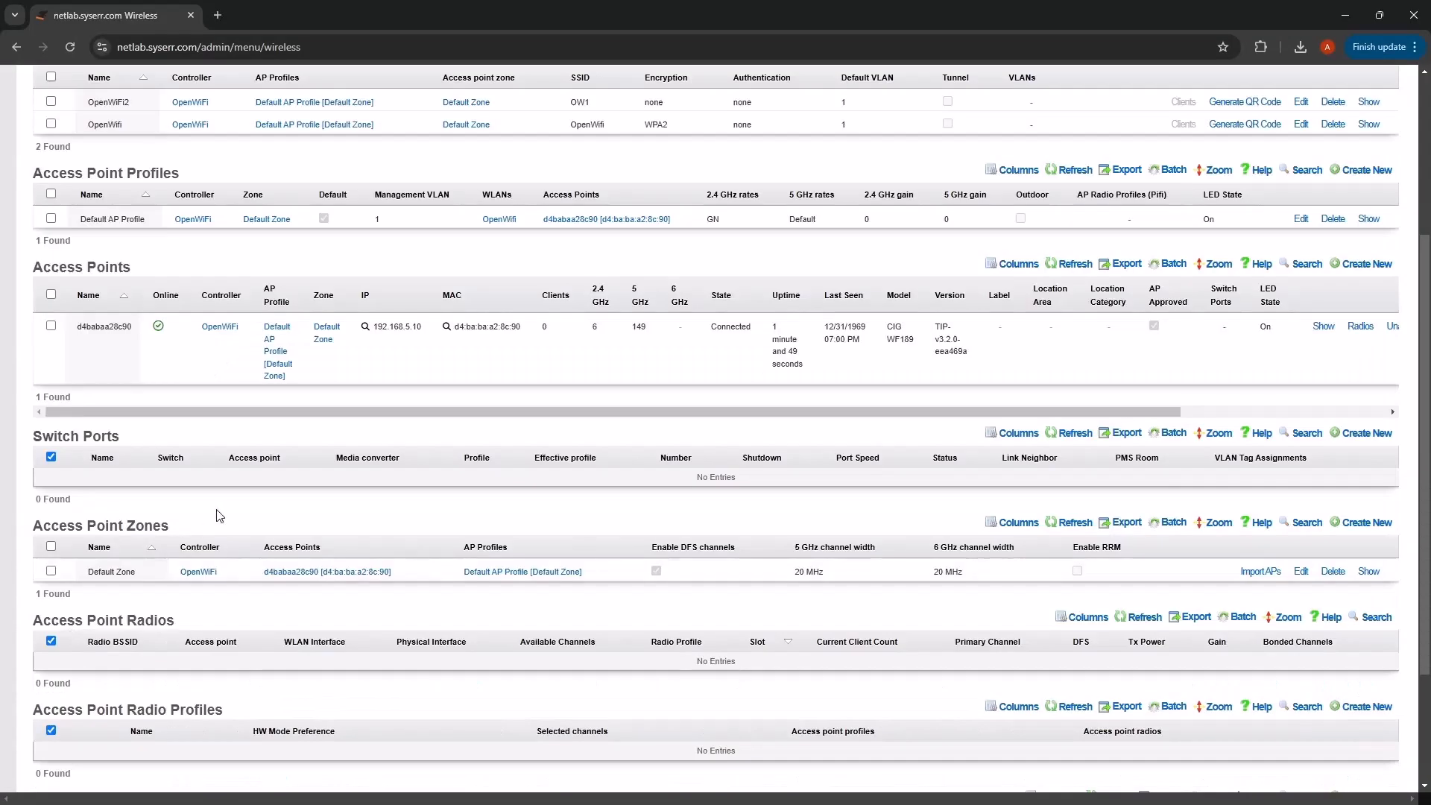
scroll(199, 528, "up", 4)
mouse_move(439, 236)
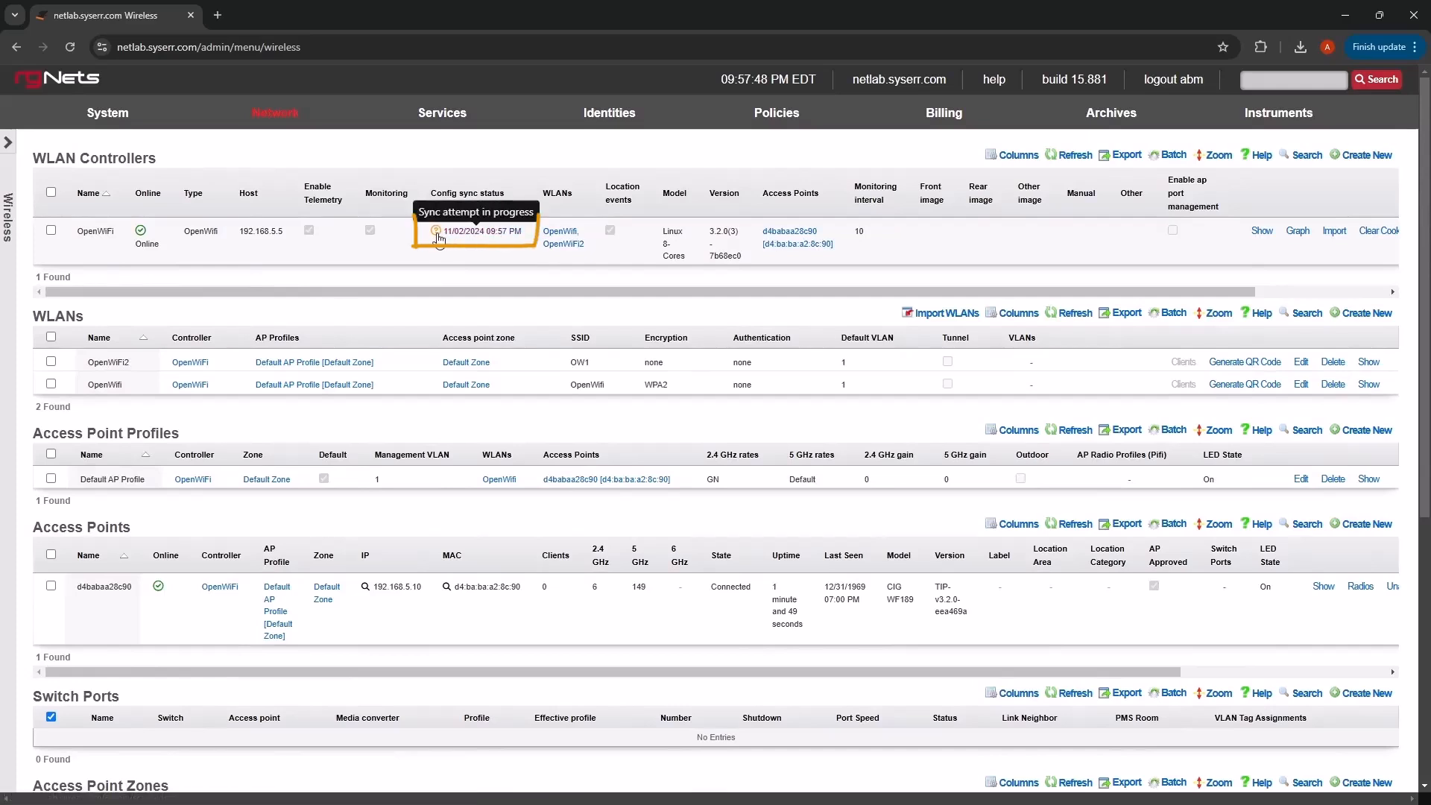